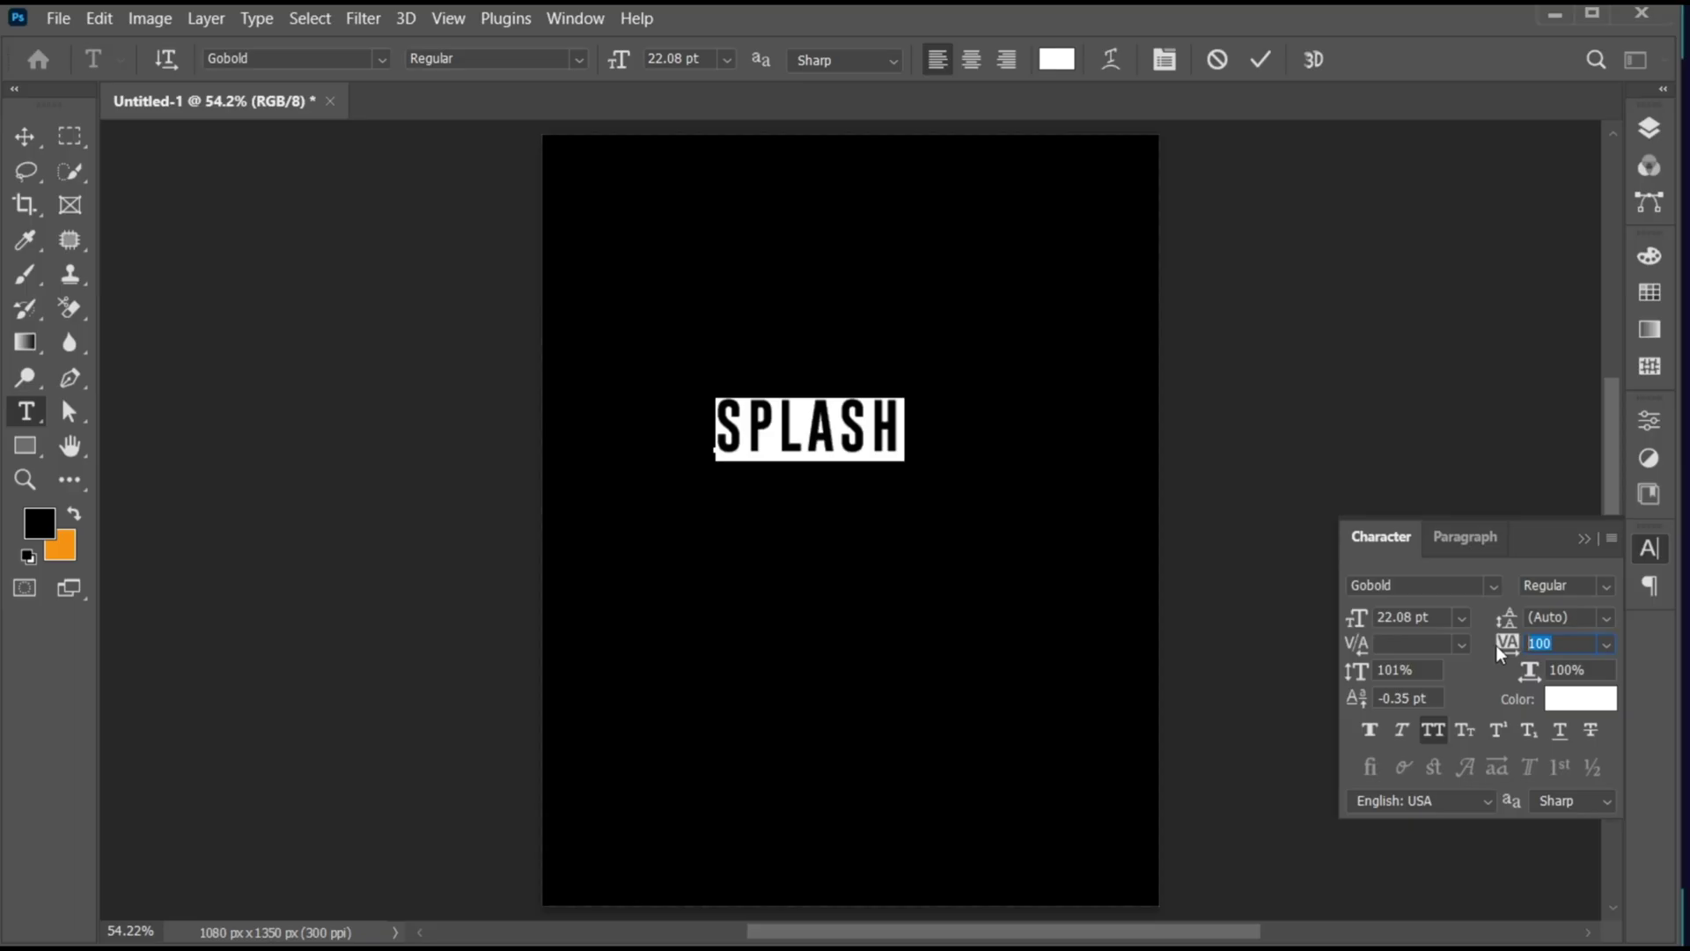
Set the SPLASH text's tracking to 0 and commit the text edit.
{"action": "type", "text": "0"}
{"action": "key", "text": "Return"}
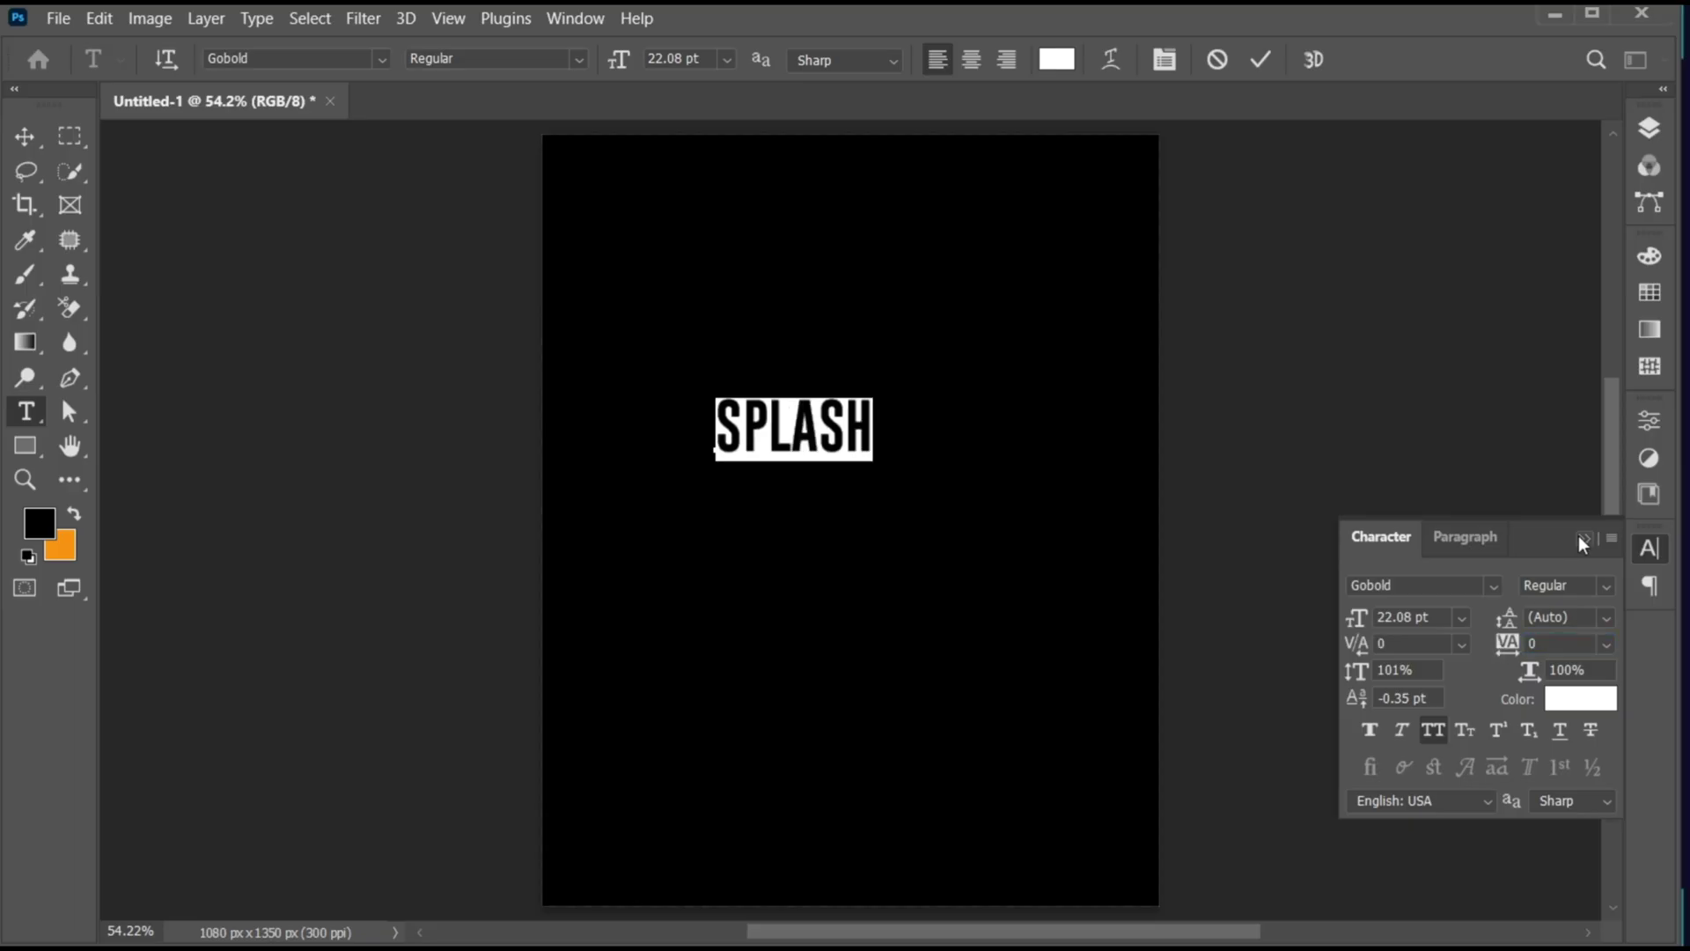
{"action": "left_click", "coordinate": [1584, 537]}
{"action": "left_click", "coordinate": [1261, 60]}
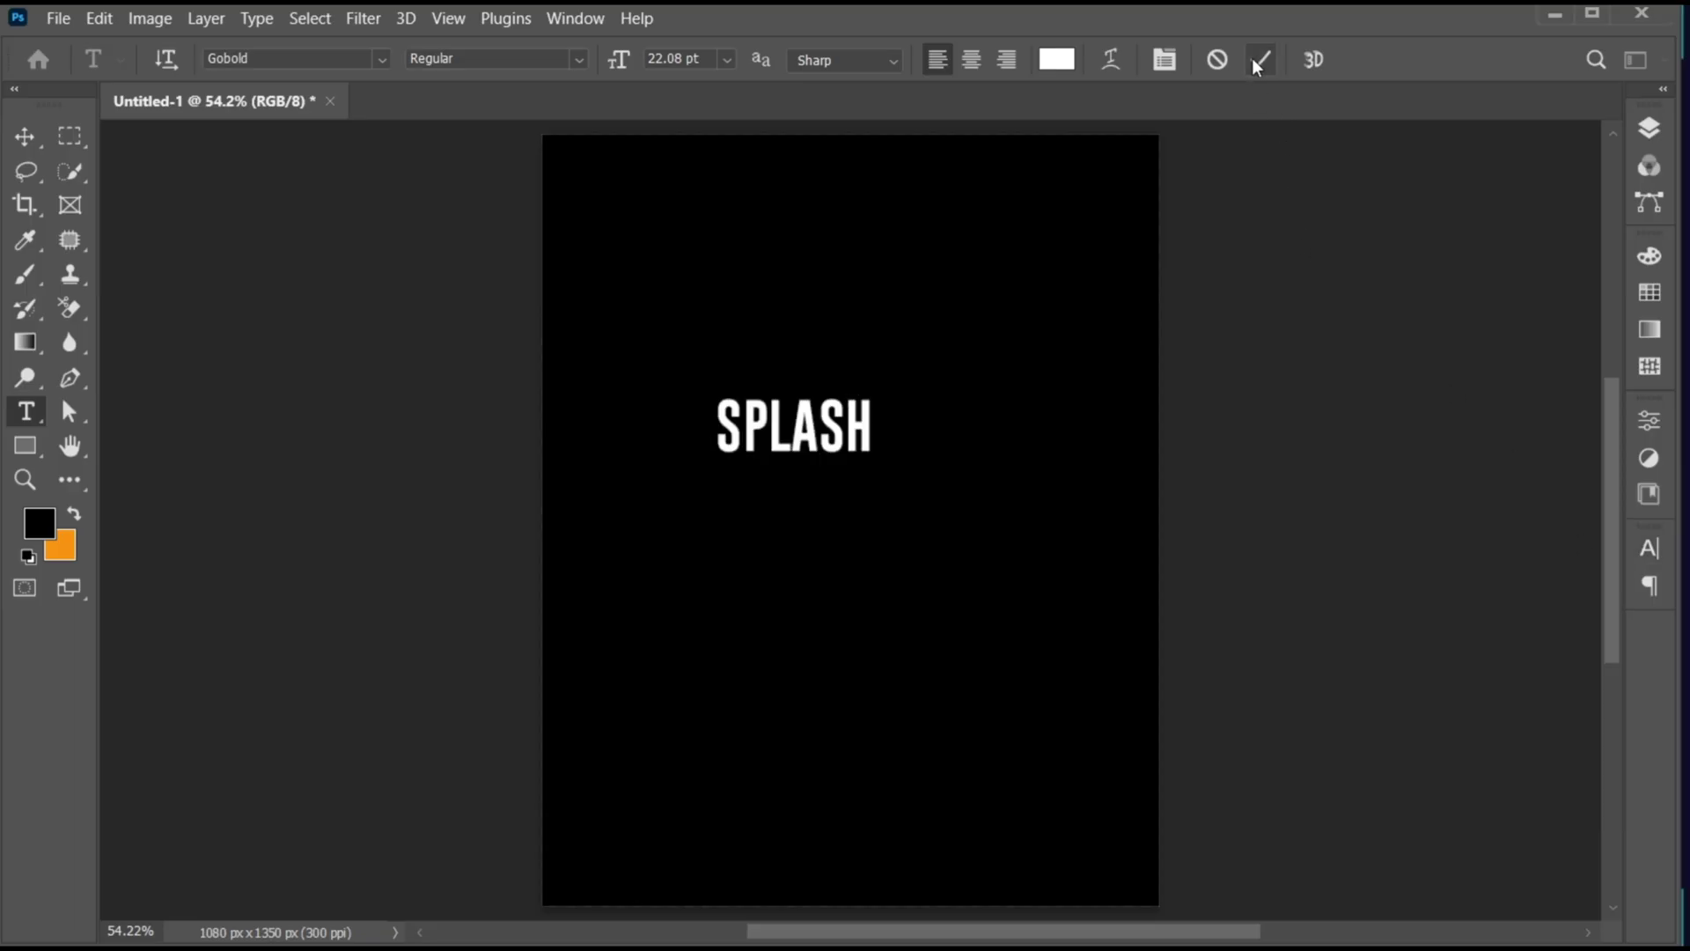
Scale SPLASH up to about 247%, centre it, and apply a -30° rotation with 21°/21° skews.
{"action": "key", "text": "ctrl"}
{"action": "key", "text": "ctrl+t"}
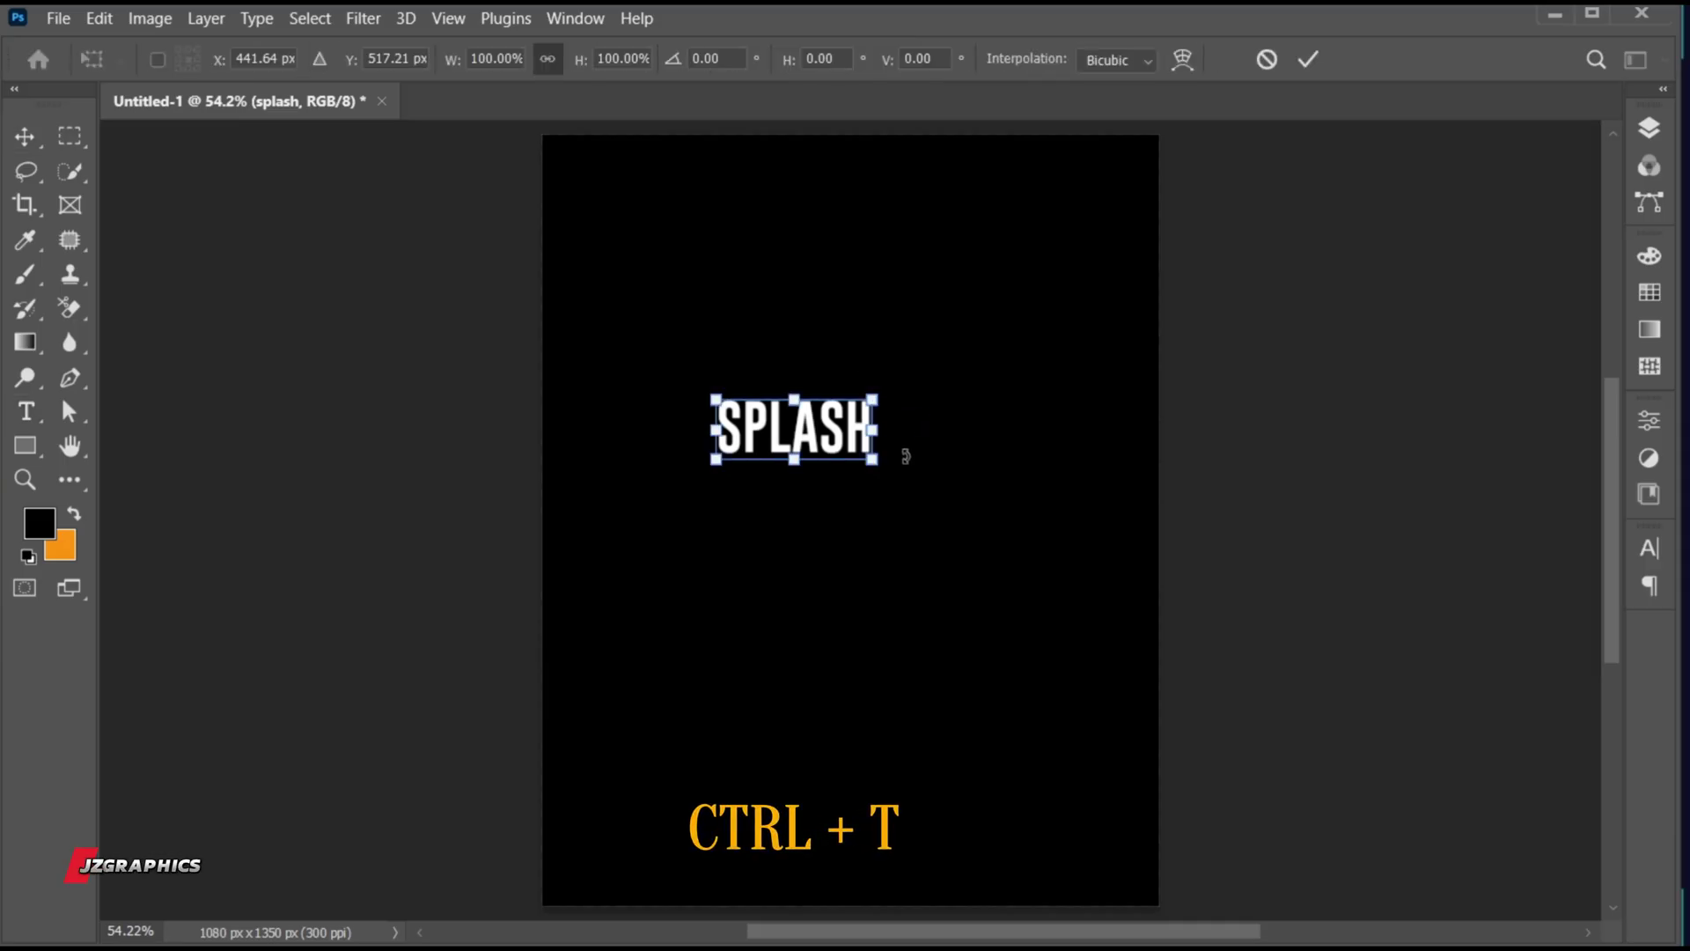
{"action": "left_click_drag", "start_coordinate": [876, 453], "coordinate": [976, 556]}
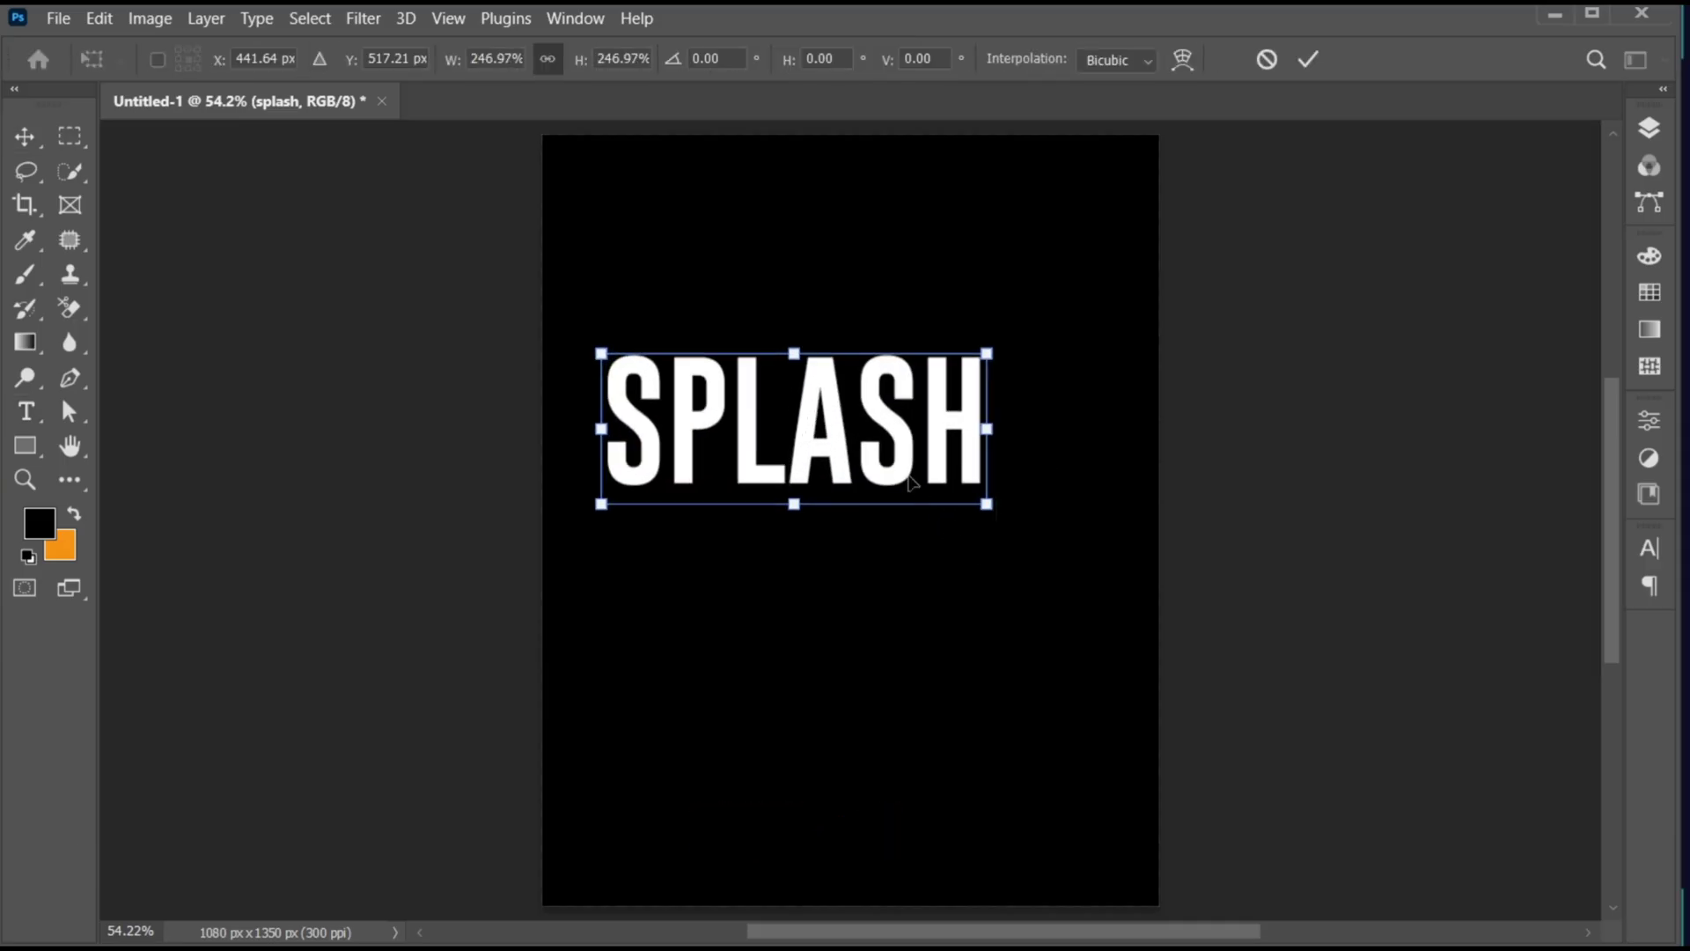
{"action": "left_click_drag", "start_coordinate": [906, 481], "coordinate": [962, 458]}
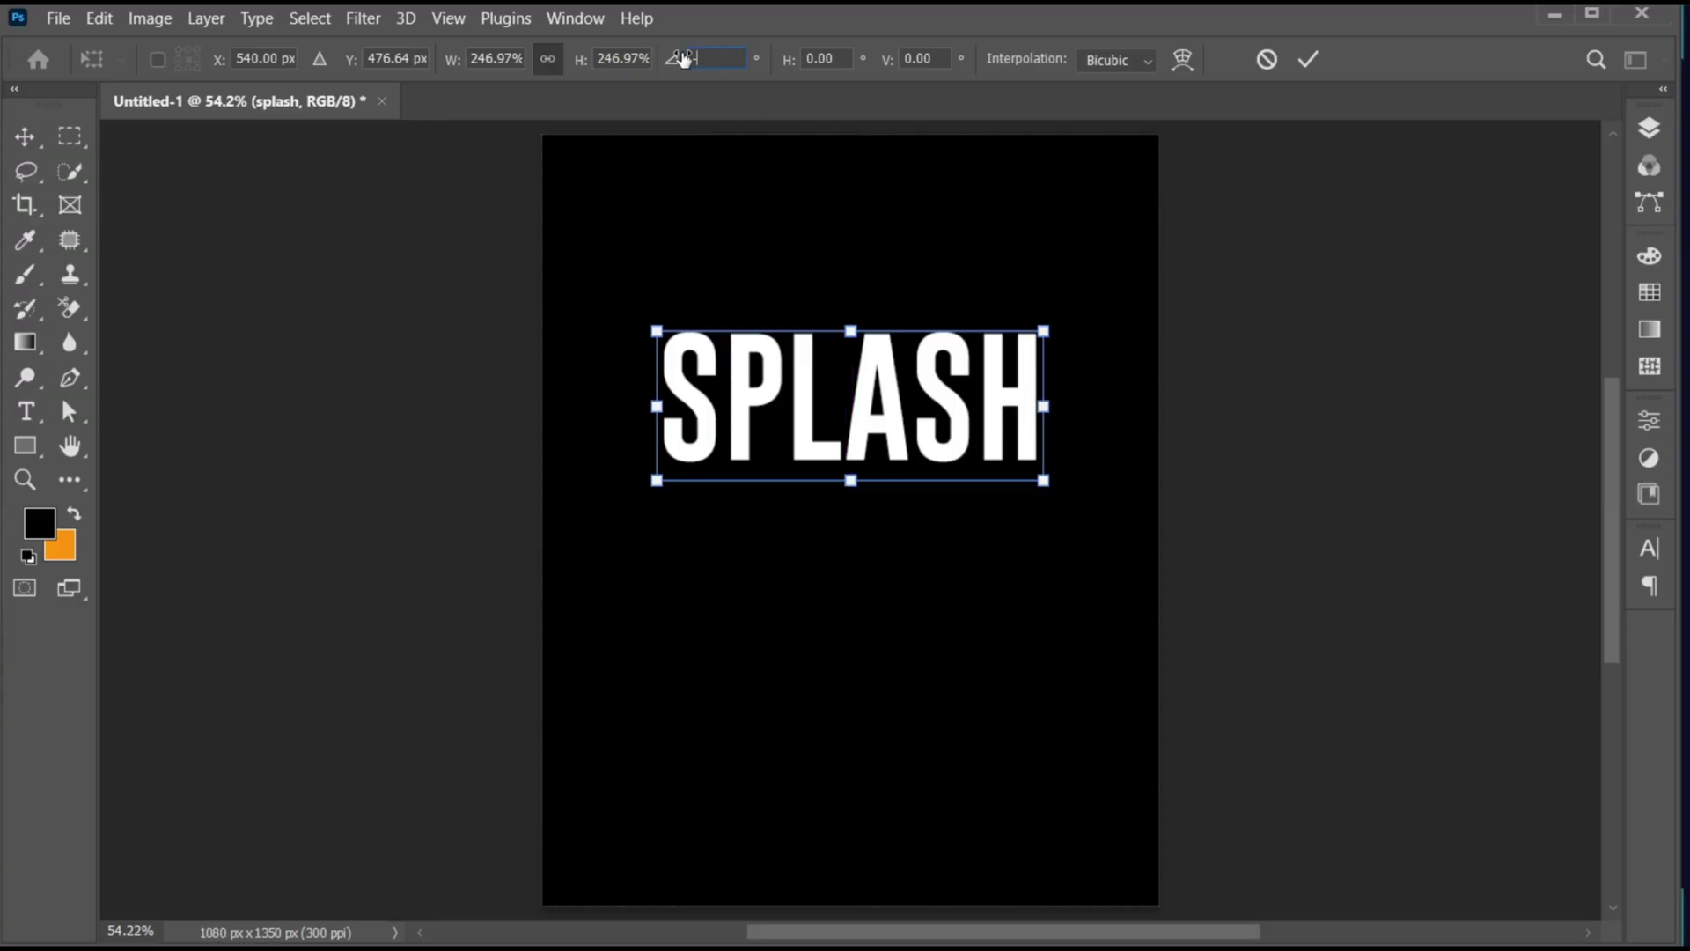
{"action": "type", "text": "-30"}
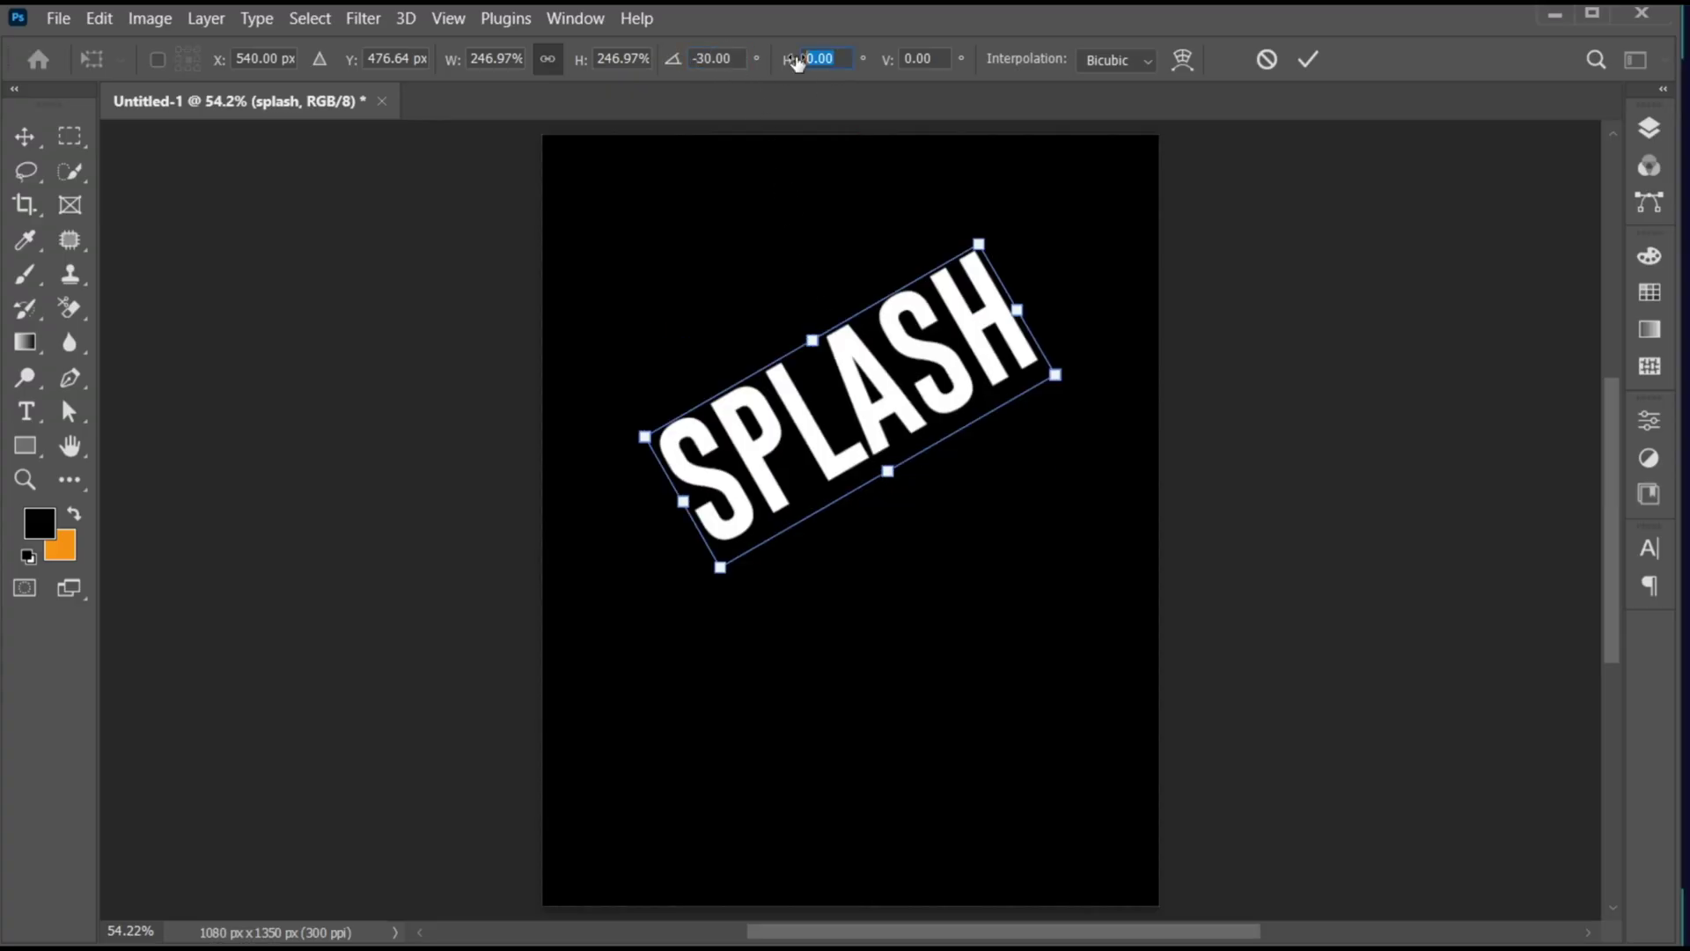
{"action": "type", "text": "21"}
{"action": "left_click", "coordinate": [942, 60]}
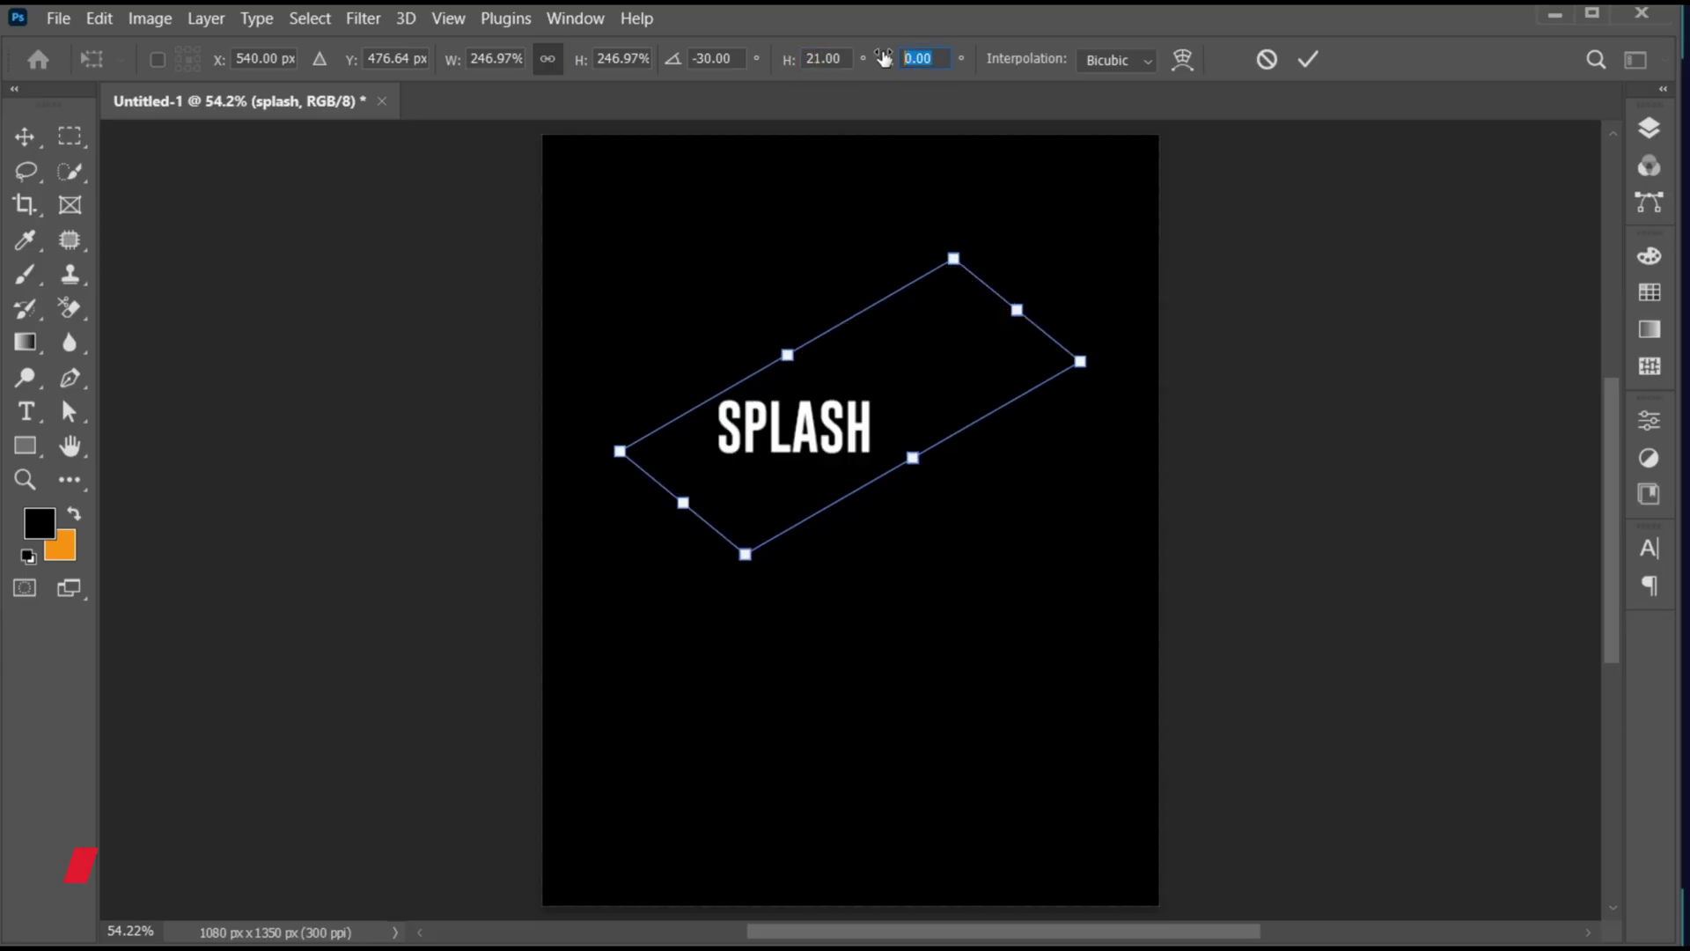
{"action": "type", "text": "21"}
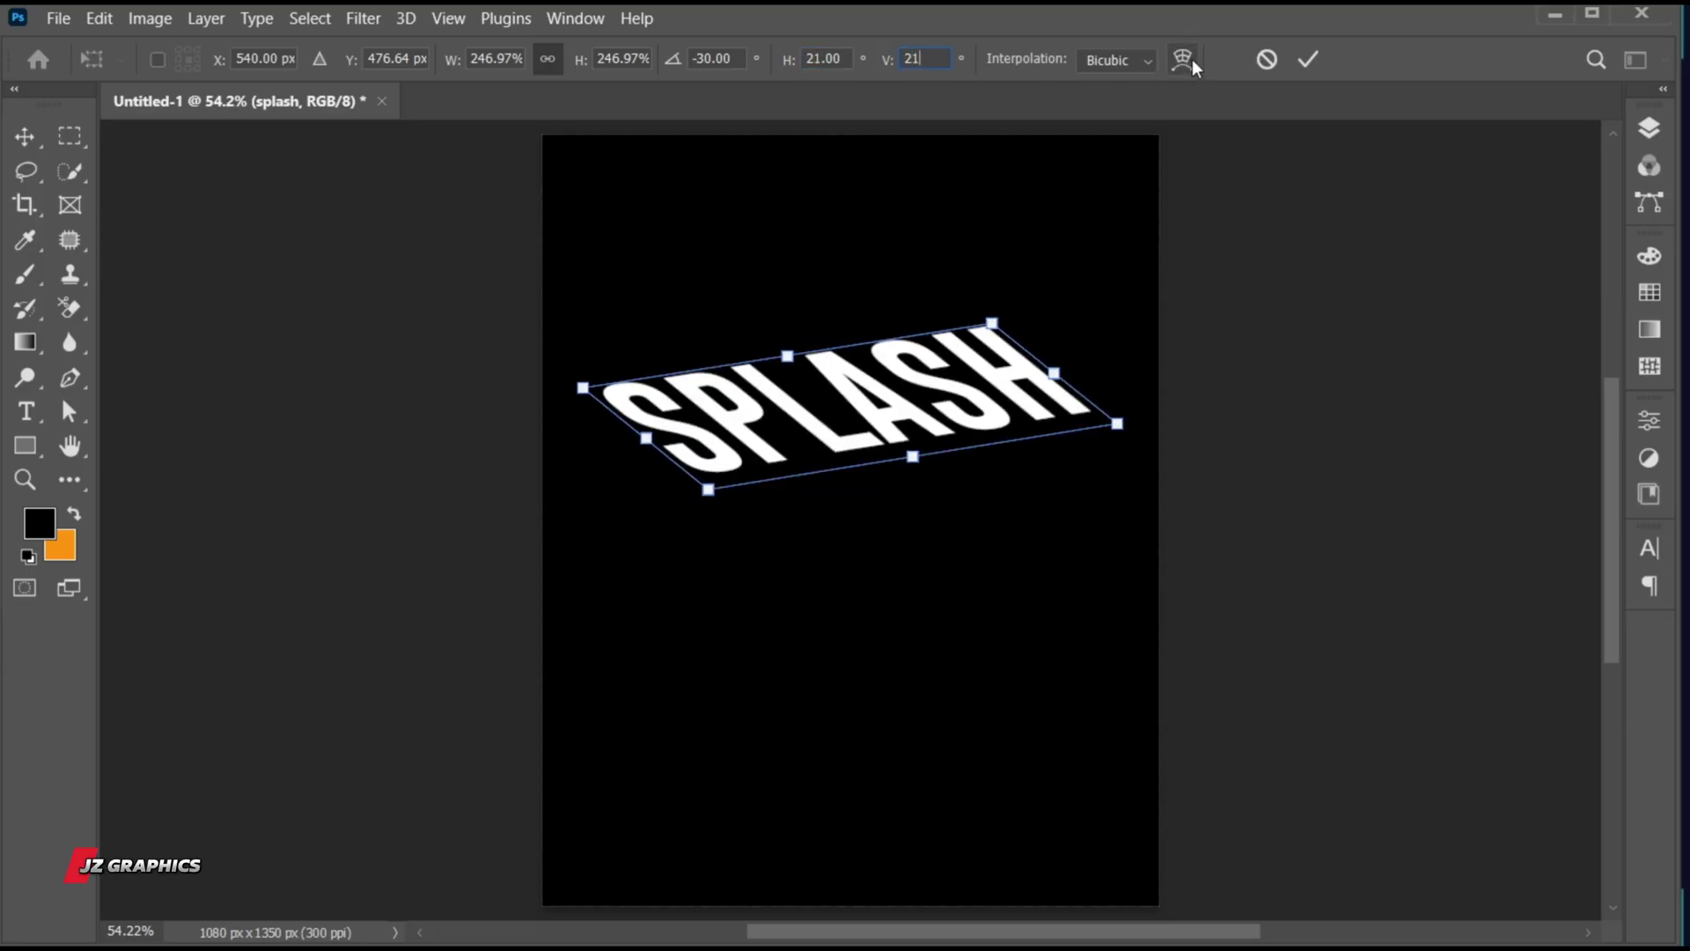
{"action": "left_click", "coordinate": [1306, 59]}
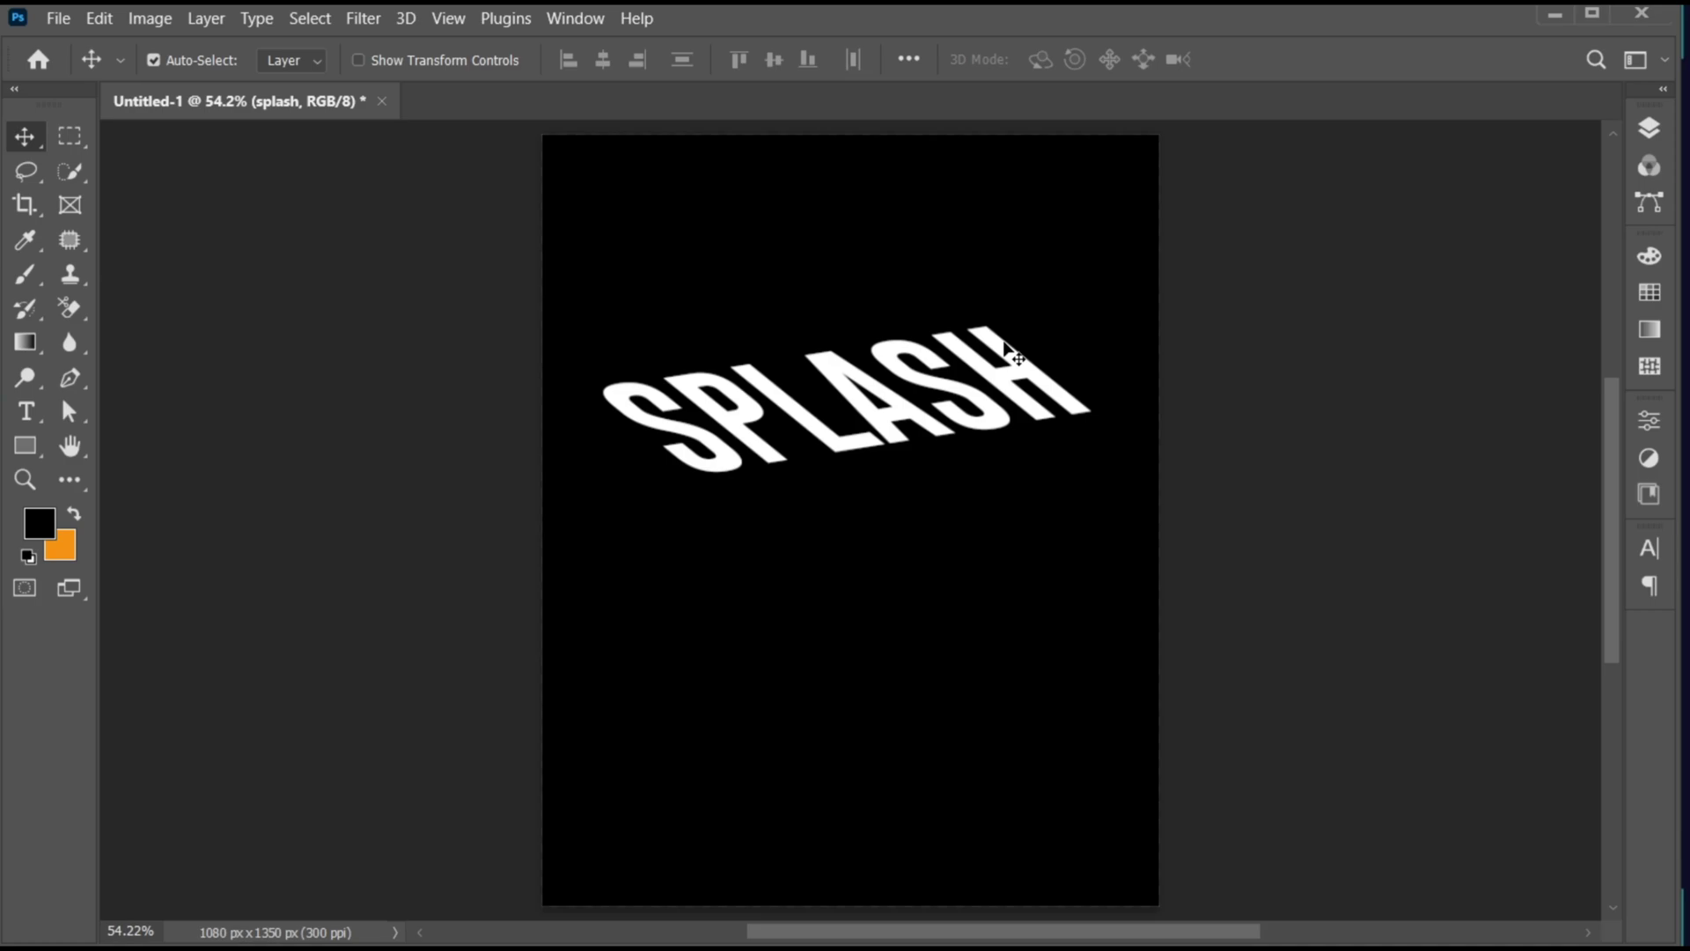
Scale SPLASH down to about 93% and move it up slightly.
{"action": "key", "text": "ctrl+t"}
{"action": "left_click_drag", "start_coordinate": [1116, 493], "coordinate": [1098, 483]}
{"action": "left_click_drag", "start_coordinate": [981, 434], "coordinate": [975, 394]}
{"action": "left_click", "coordinate": [1315, 65]}
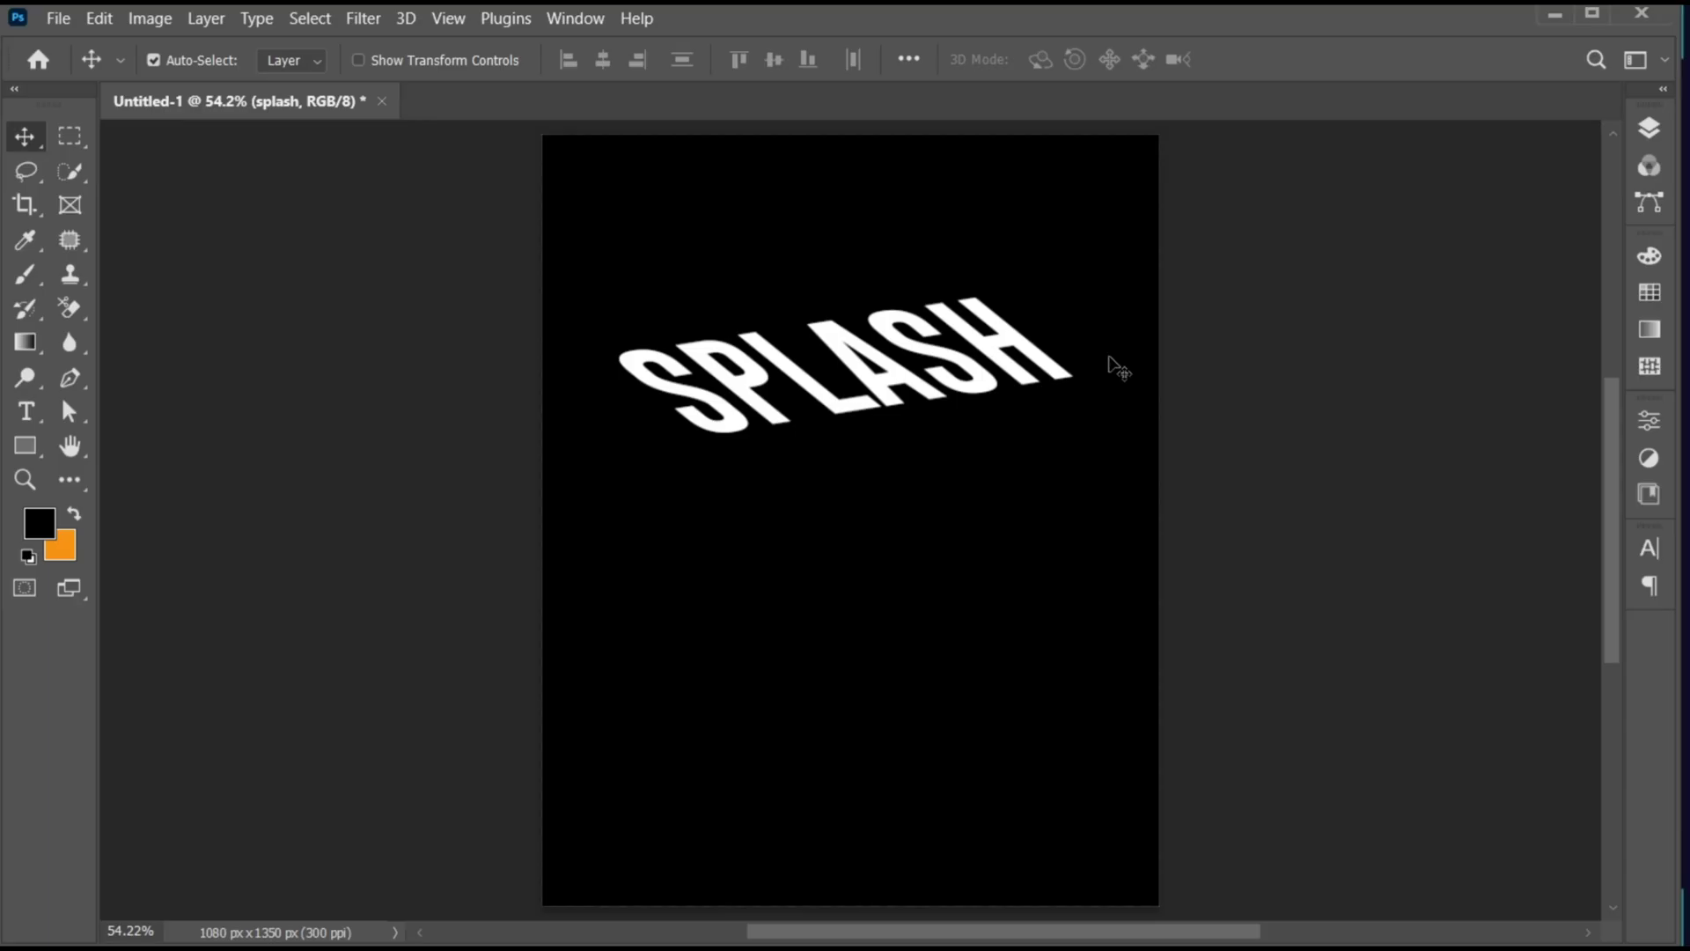
Rasterize the SPLASH type layer into a pixel layer.
{"action": "left_click", "coordinate": [1646, 130]}
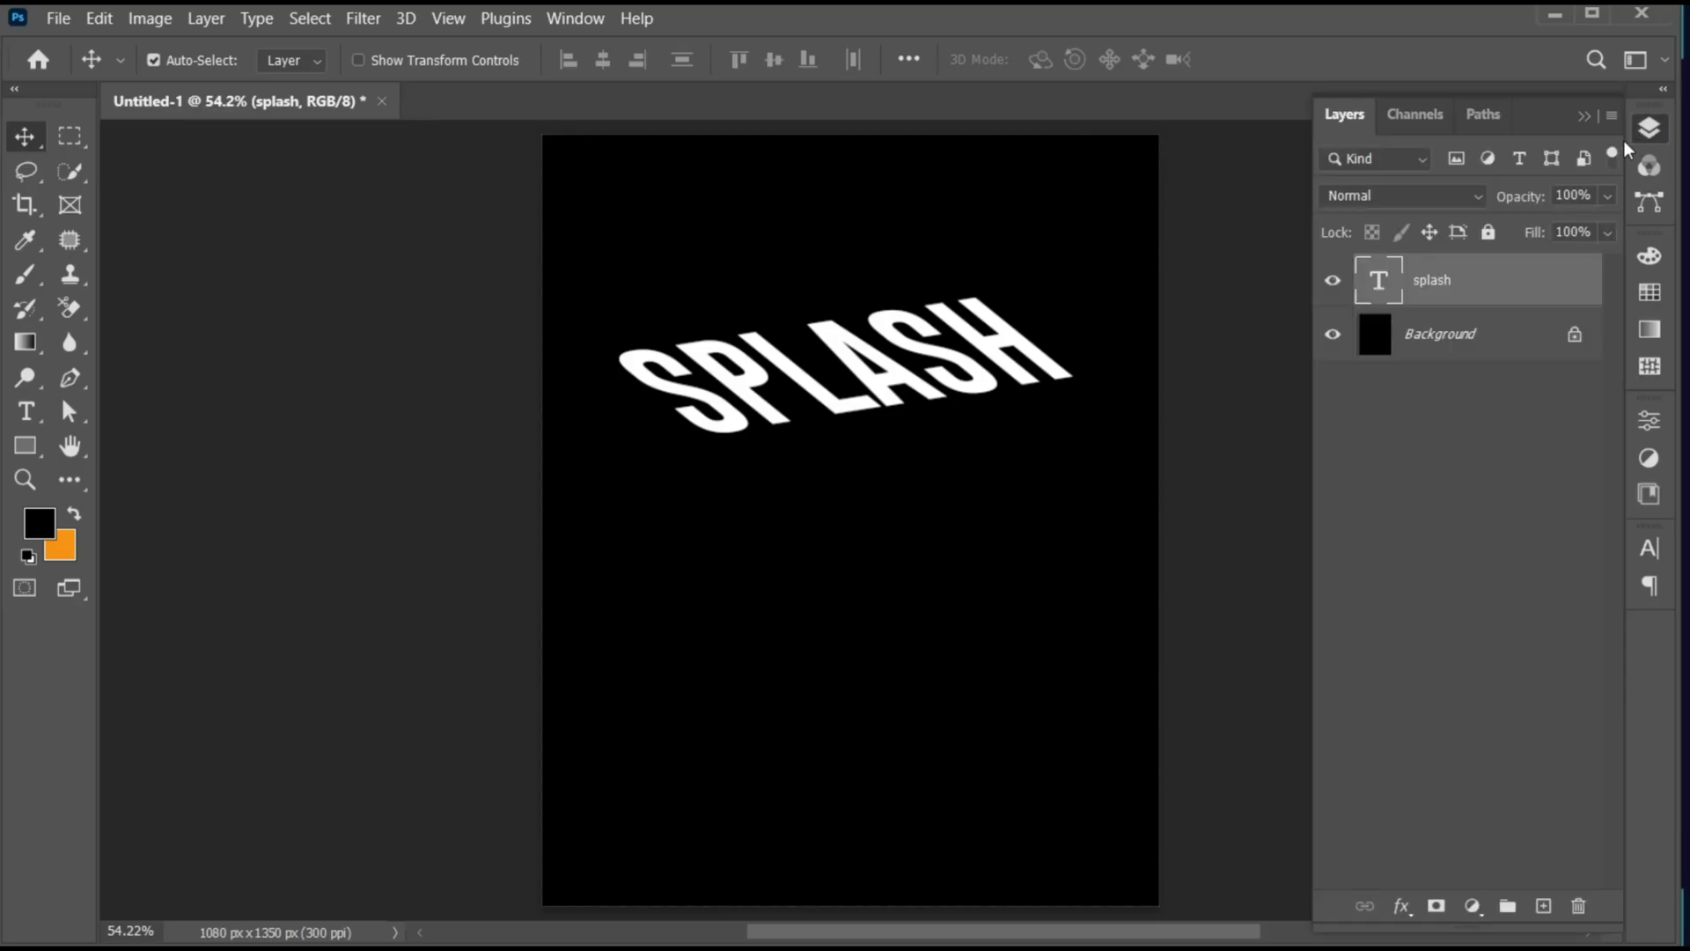
{"action": "right_click", "coordinate": [1441, 279]}
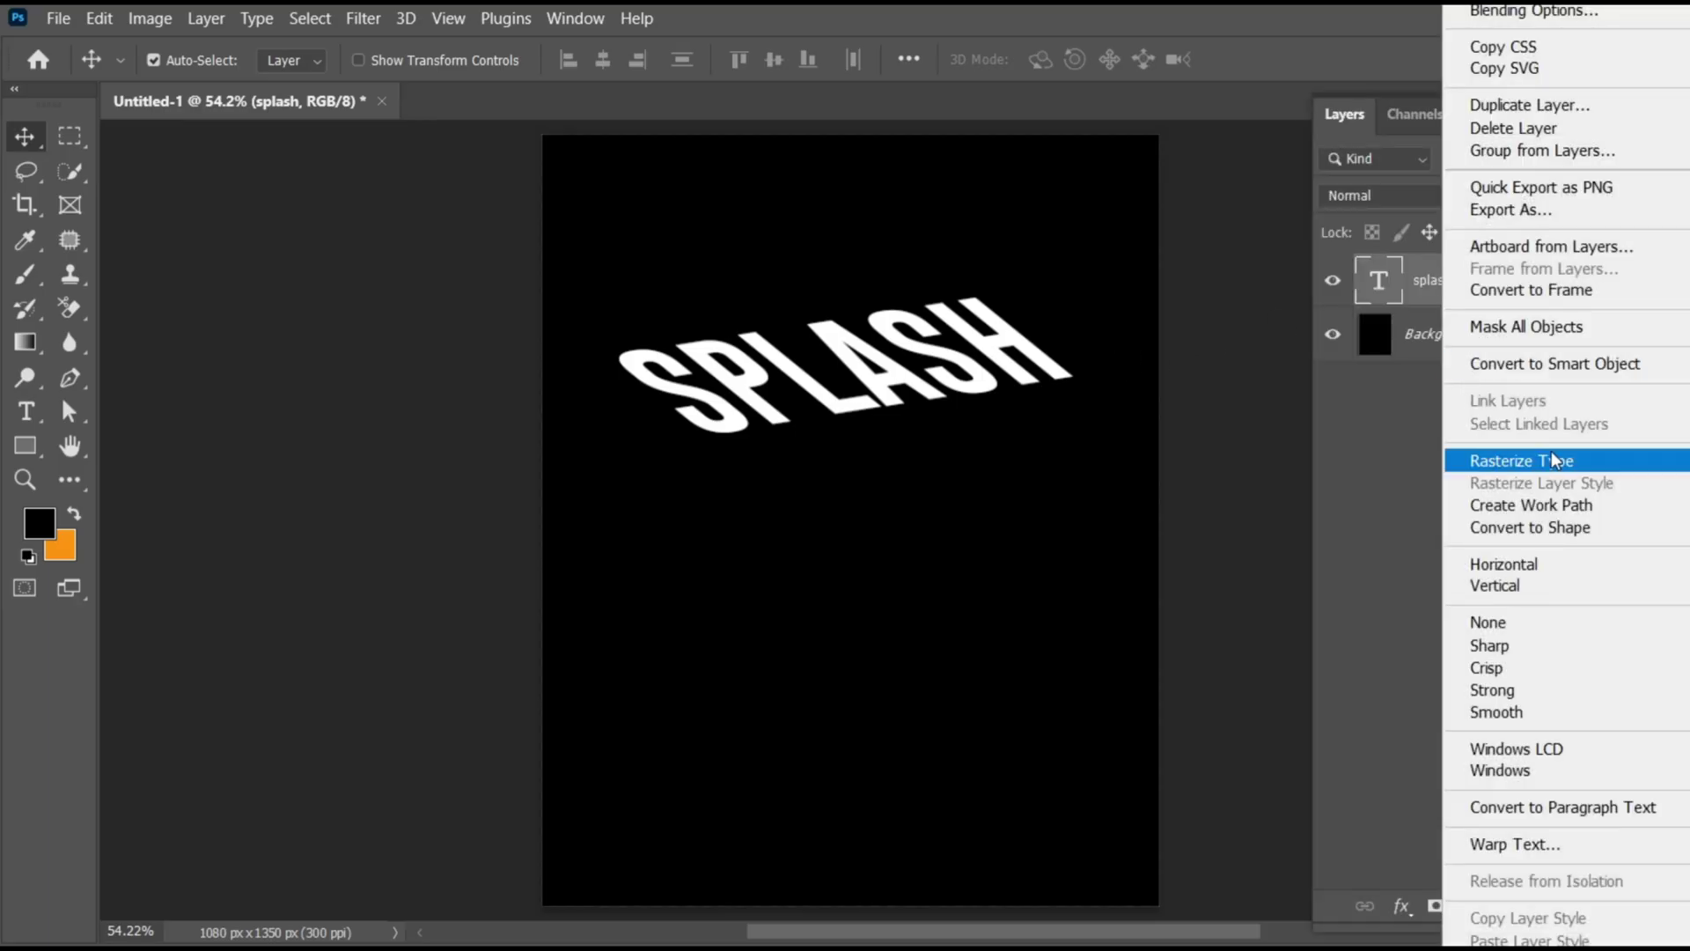
{"action": "left_click", "coordinate": [1577, 453]}
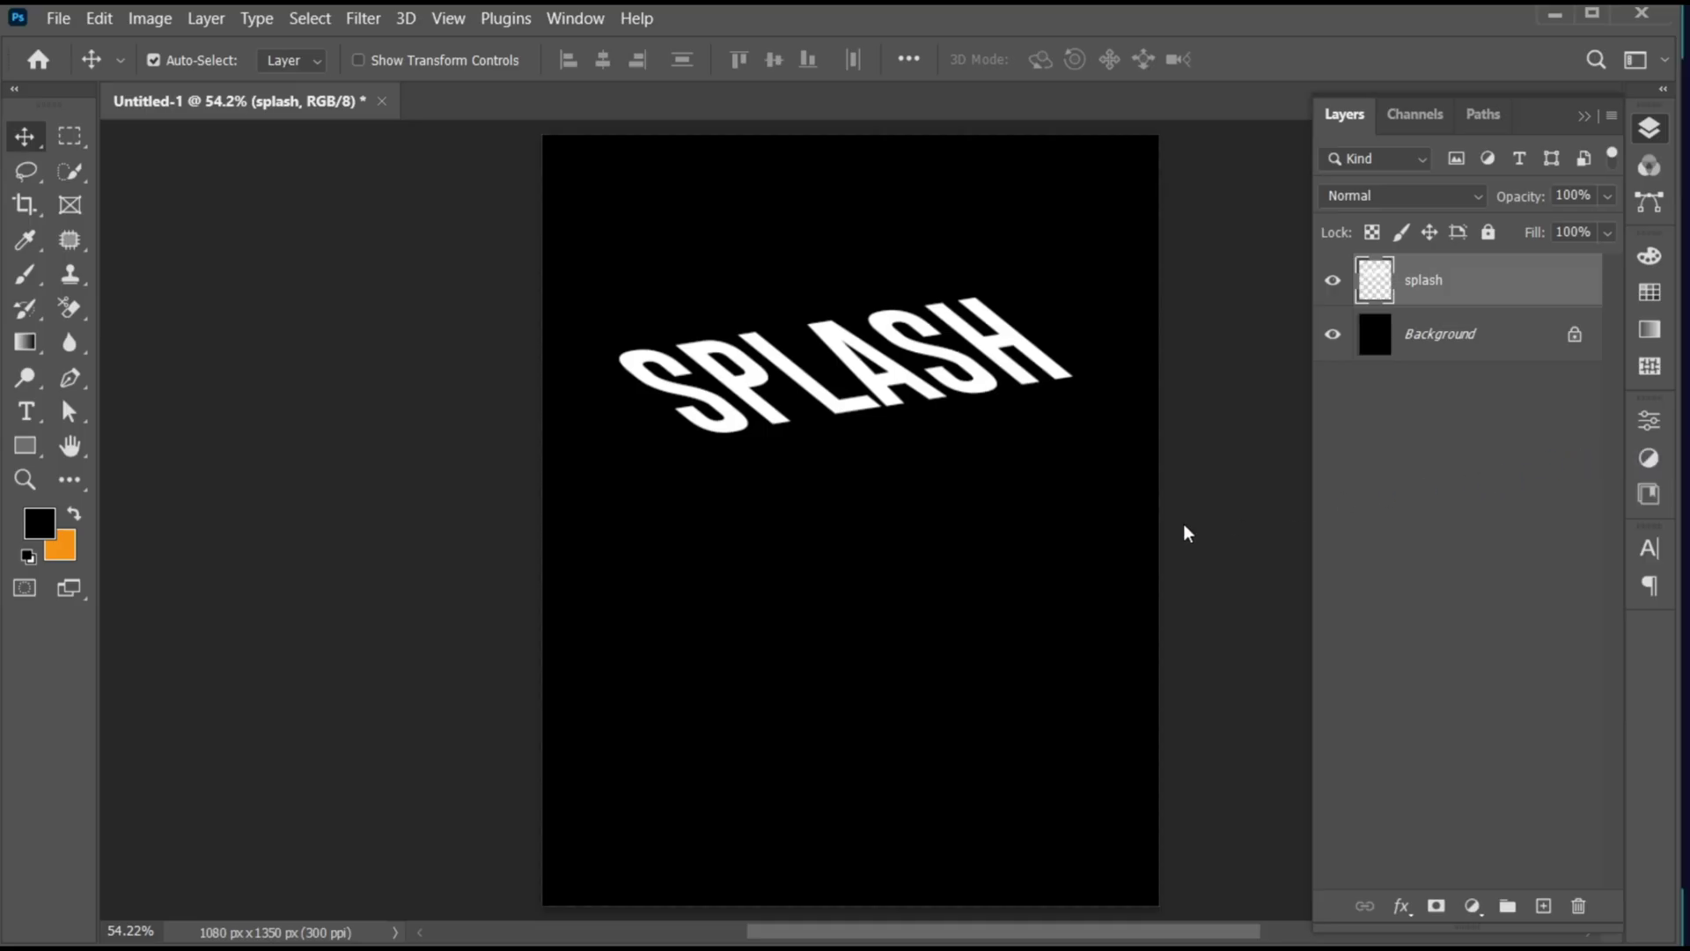
{"action": "key", "text": "z"}
{"action": "left_click_drag", "start_coordinate": [1034, 547], "coordinate": [1038, 556]}
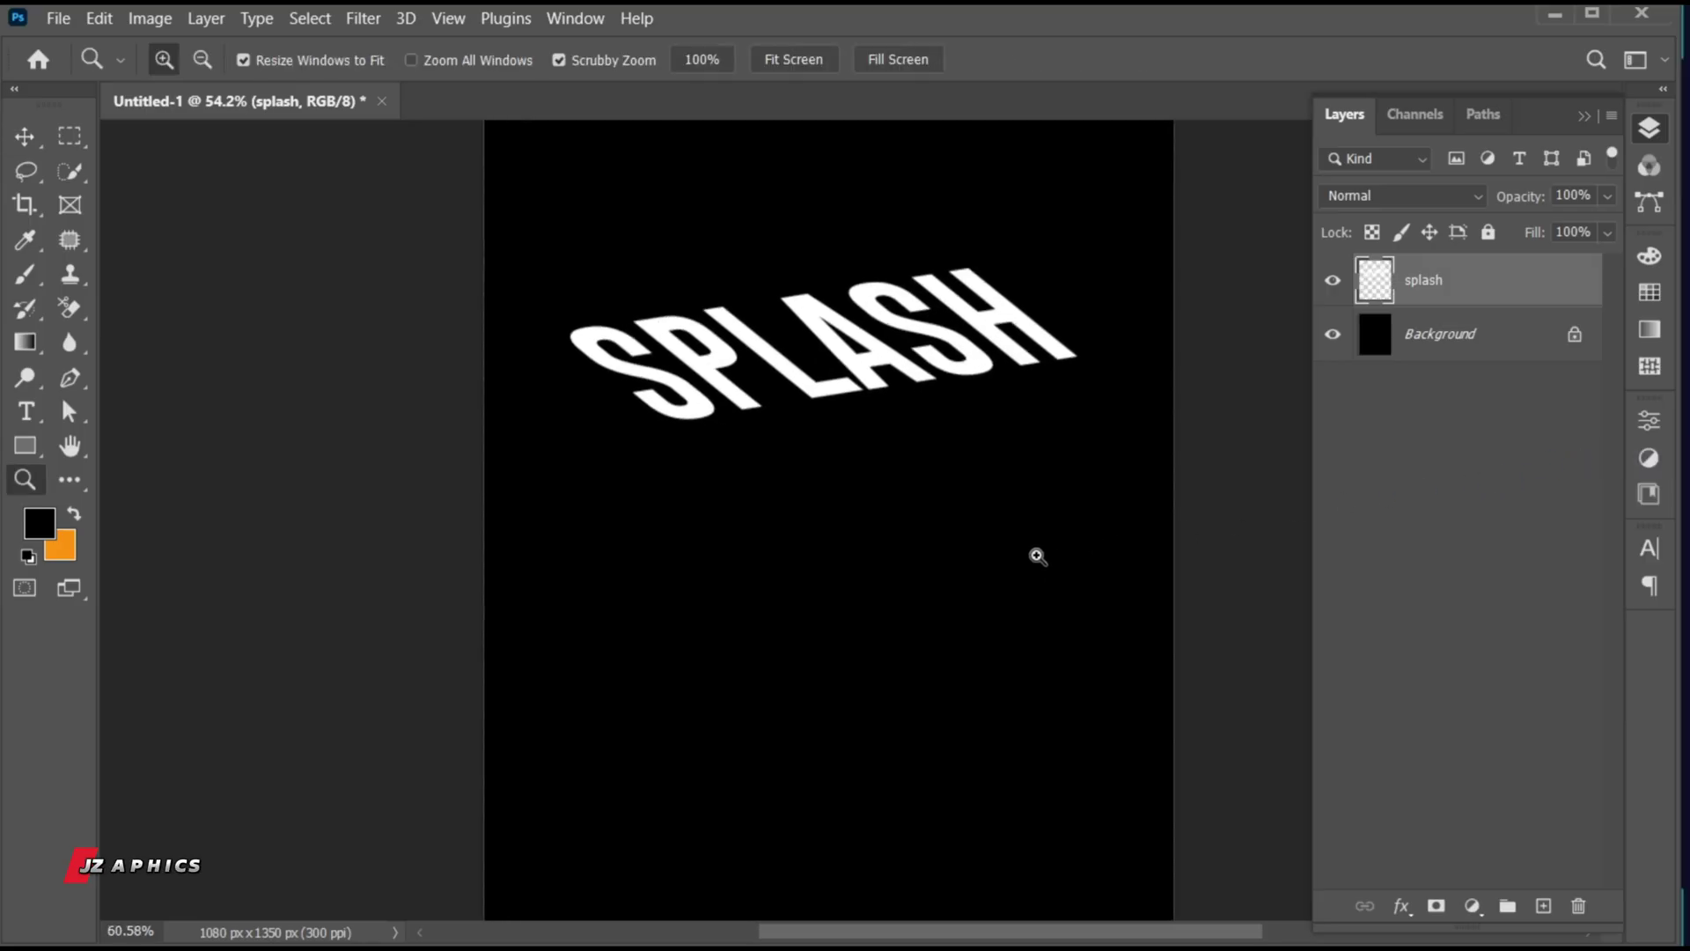
{"action": "key", "text": "v"}
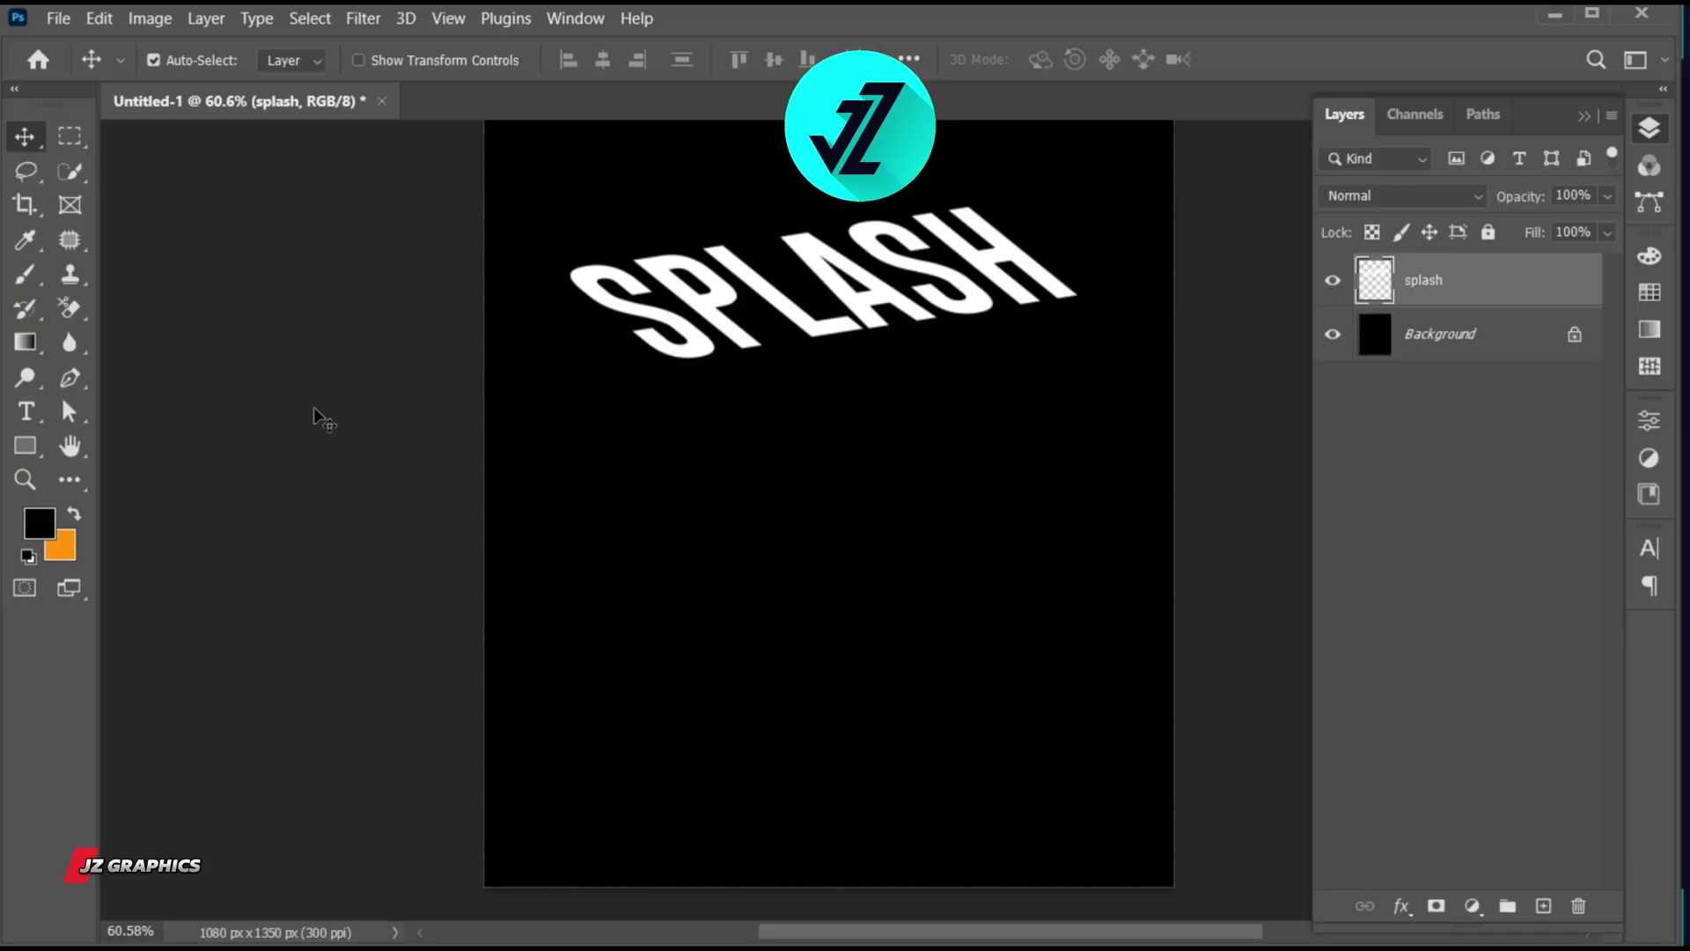
Choose the Smudge Tool with a 78 px, 0% hardness brush at 50% strength.
{"action": "left_click", "coordinate": [77, 341]}
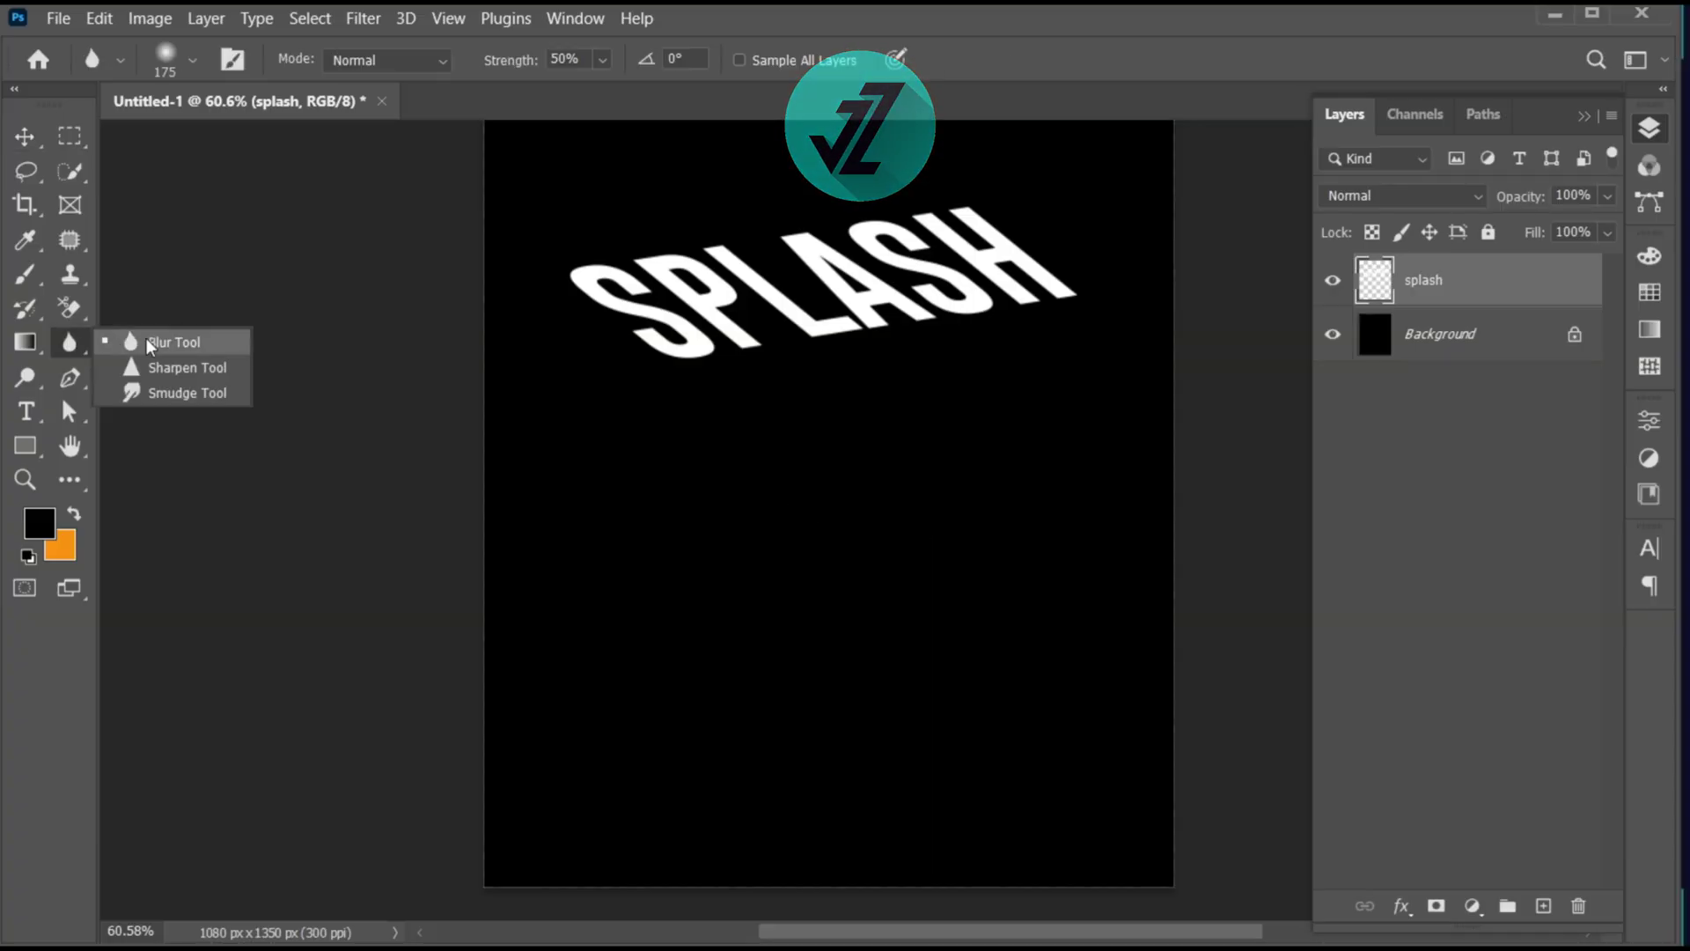
{"action": "left_click", "coordinate": [152, 389]}
{"action": "left_click", "coordinate": [191, 63]}
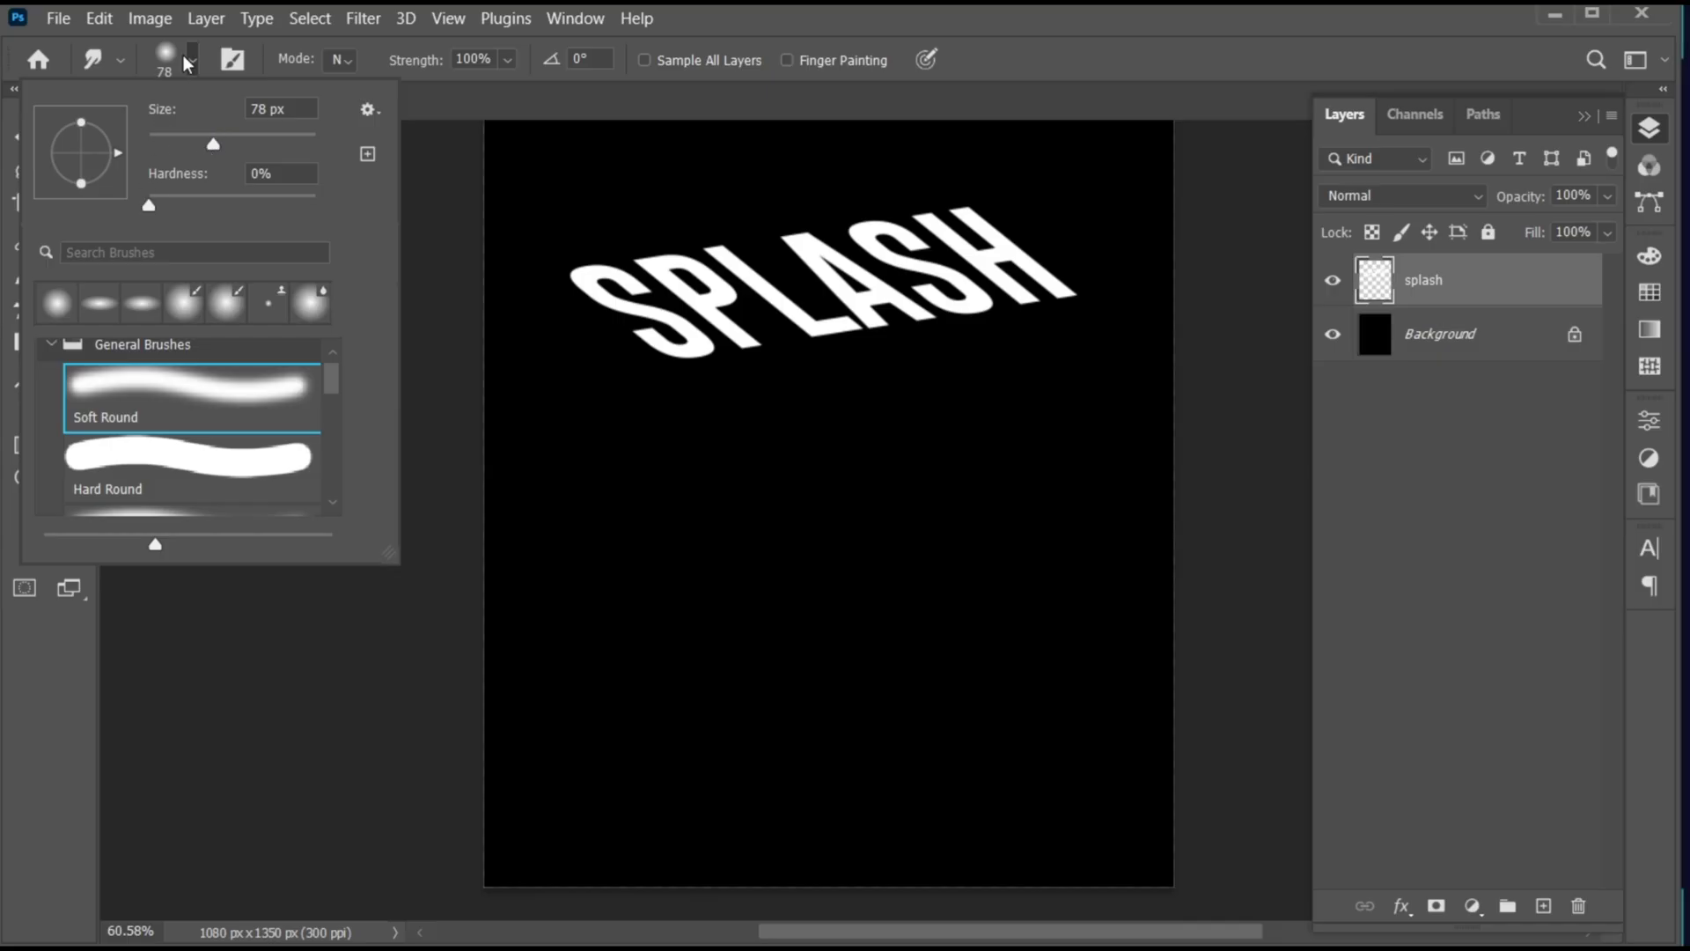
{"action": "left_click", "coordinate": [187, 62]}
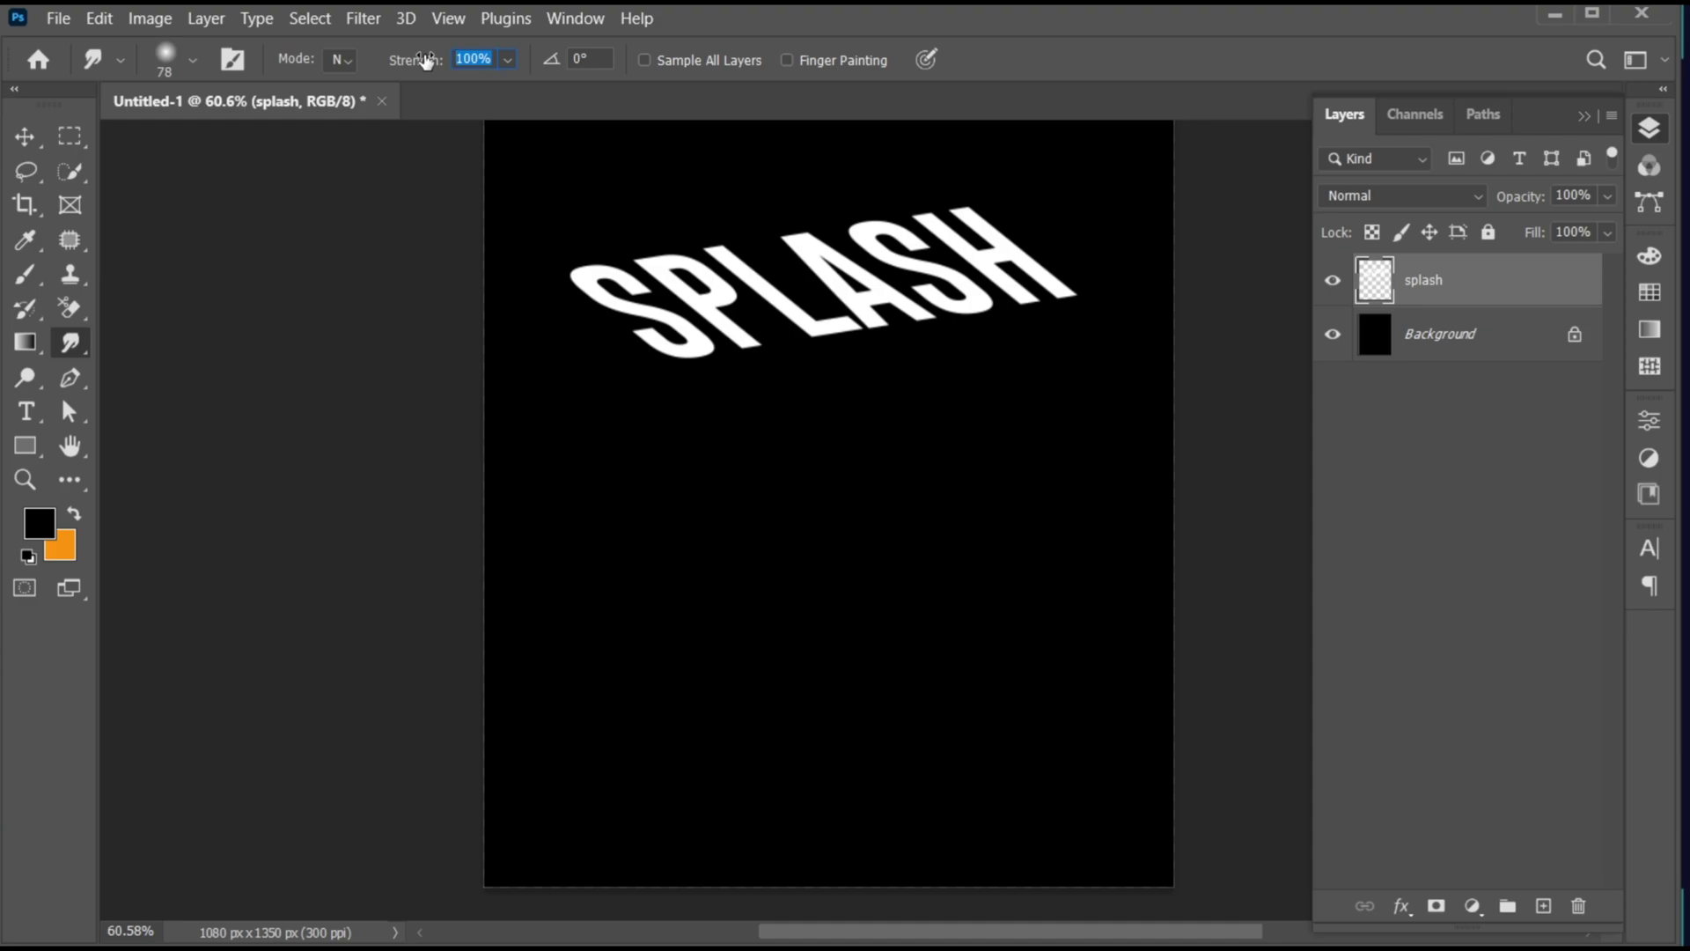
{"action": "key", "text": "Return"}
Set the foreground colour to white (ffffff).
{"action": "left_click", "coordinate": [38, 523]}
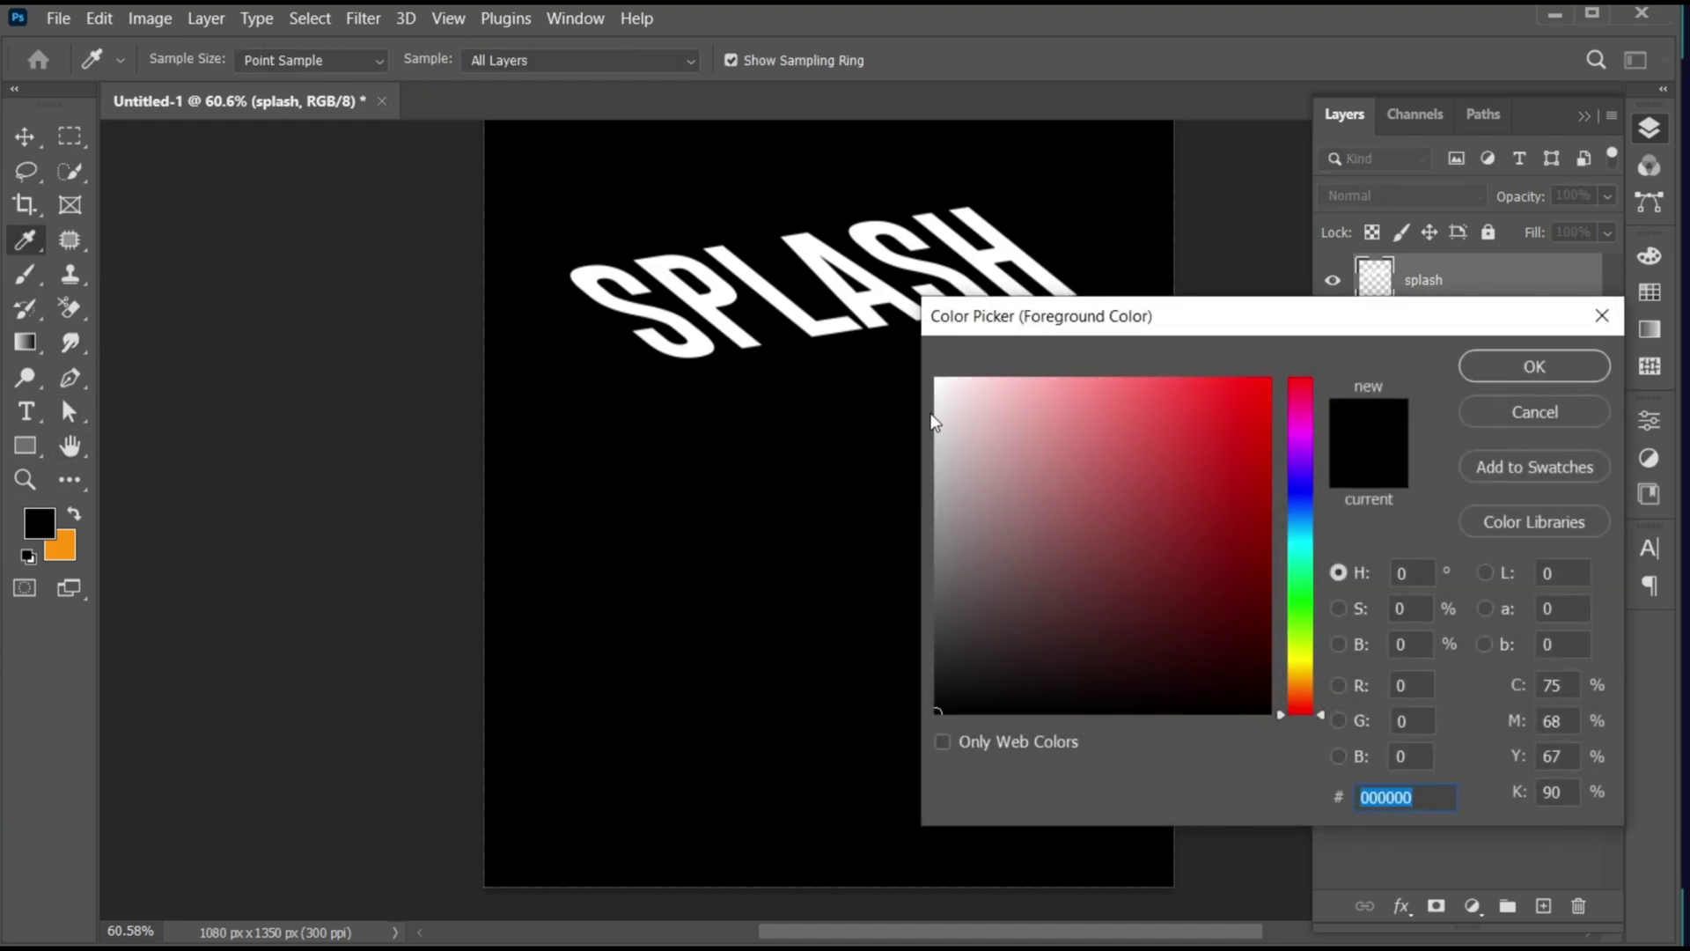
{"action": "left_click_drag", "start_coordinate": [935, 423], "coordinate": [917, 377]}
{"action": "left_click", "coordinate": [1518, 367]}
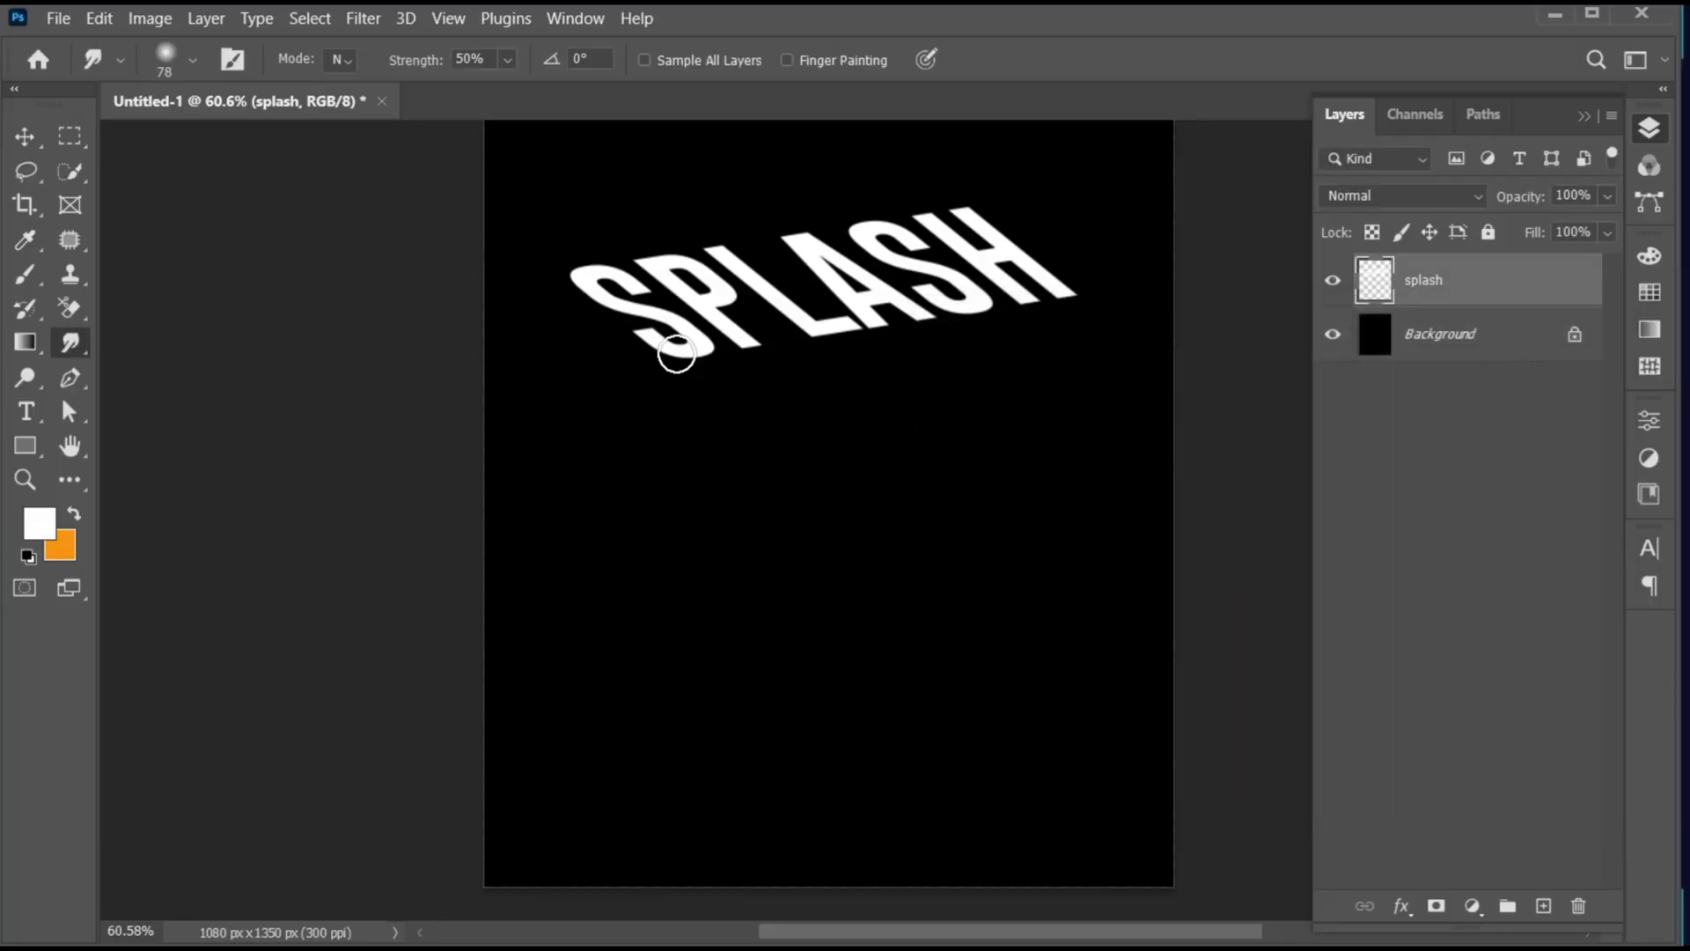
Smudge a long drip down from the first S toward the poster bottom.
{"action": "mouse_move", "coordinate": [683, 352]}
{"action": "left_mouse_down"}
{"action": "mouse_move", "coordinate": [684, 554]}
{"action": "mouse_move", "coordinate": [687, 395]}
{"action": "mouse_move", "coordinate": [690, 623]}
{"action": "left_mouse_up"}
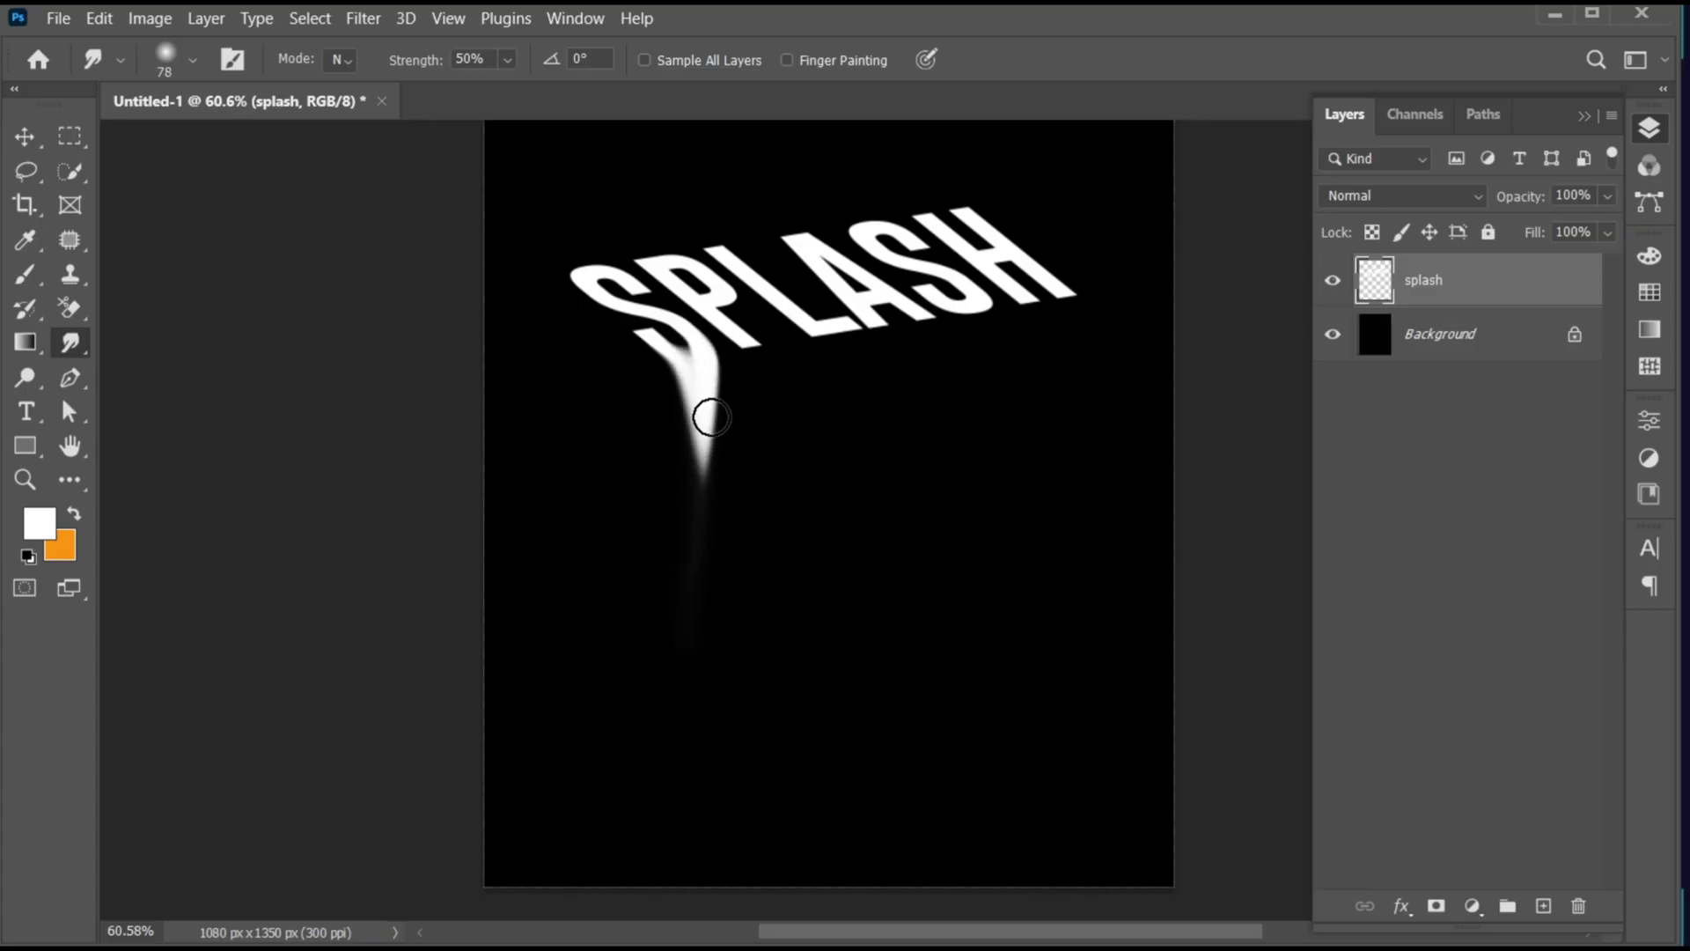
{"action": "left_click_drag", "start_coordinate": [705, 408], "coordinate": [710, 679]}
{"action": "left_click_drag", "start_coordinate": [704, 529], "coordinate": [704, 625]}
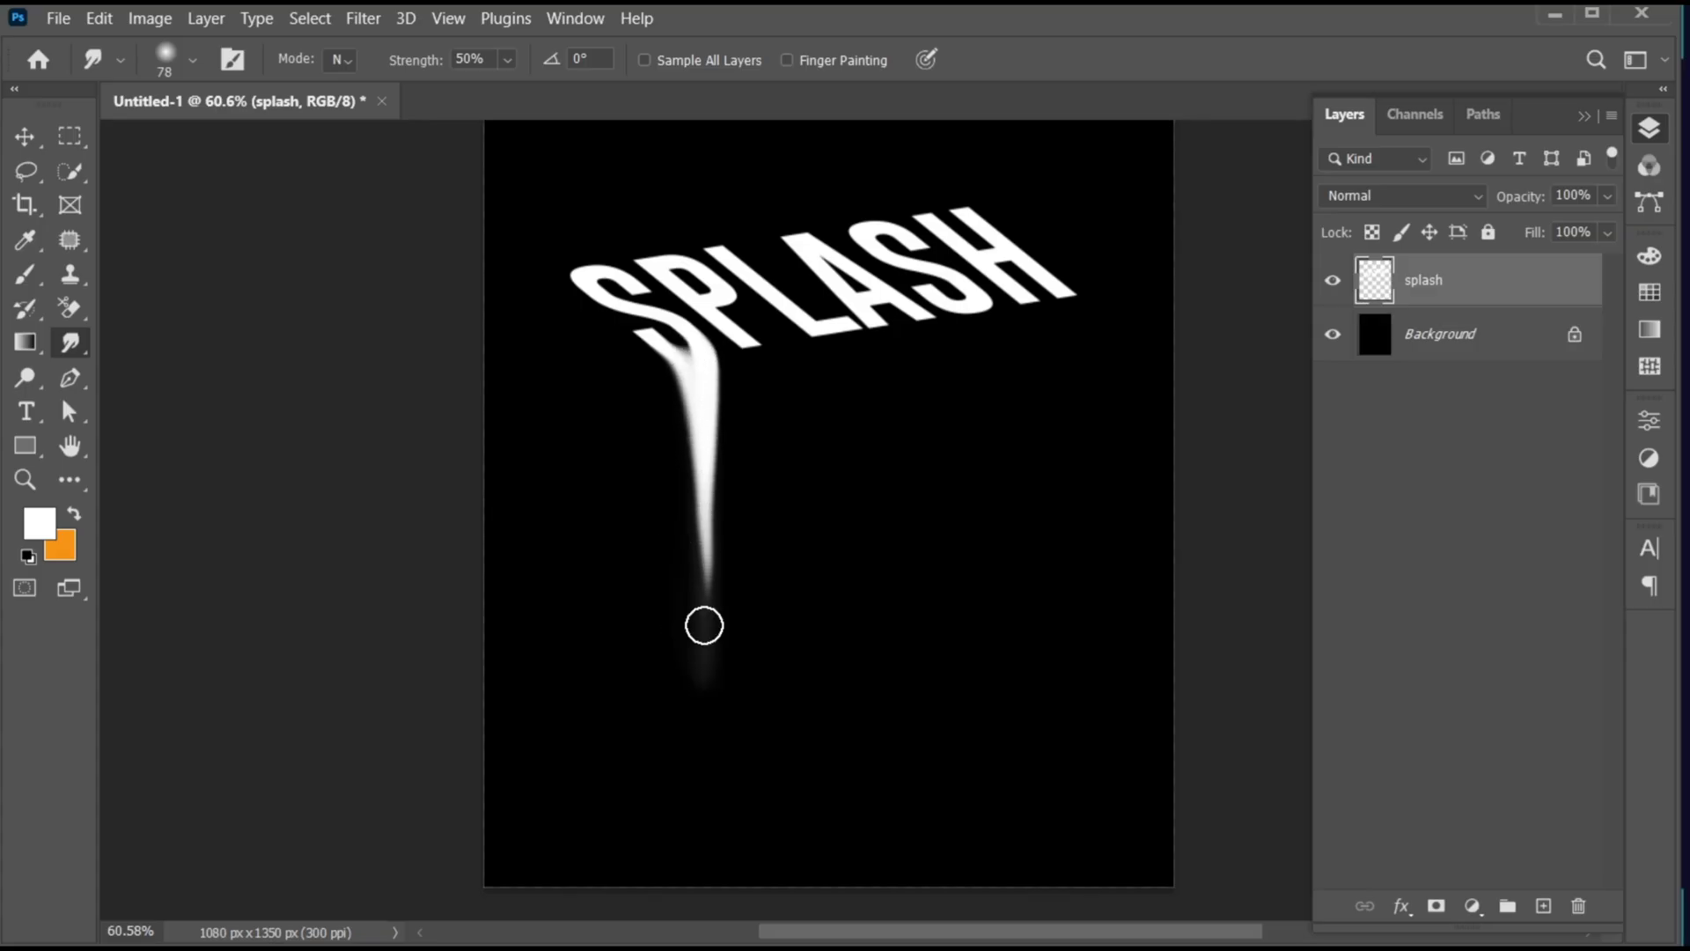
{"action": "left_click_drag", "start_coordinate": [705, 519], "coordinate": [711, 677]}
{"action": "key", "text": "]"}
{"action": "left_click_drag", "start_coordinate": [707, 595], "coordinate": [702, 767]}
{"action": "left_click_drag", "start_coordinate": [707, 642], "coordinate": [699, 844]}
{"action": "left_click_drag", "start_coordinate": [711, 694], "coordinate": [710, 849]}
Smudge a long drip down from the bottom of the P.
{"action": "mouse_move", "coordinate": [744, 345]}
{"action": "left_mouse_down"}
{"action": "mouse_move", "coordinate": [747, 483]}
{"action": "mouse_move", "coordinate": [754, 459]}
{"action": "left_mouse_up"}
{"action": "left_click_drag", "start_coordinate": [764, 389], "coordinate": [753, 660]}
{"action": "left_click_drag", "start_coordinate": [763, 435], "coordinate": [758, 690]}
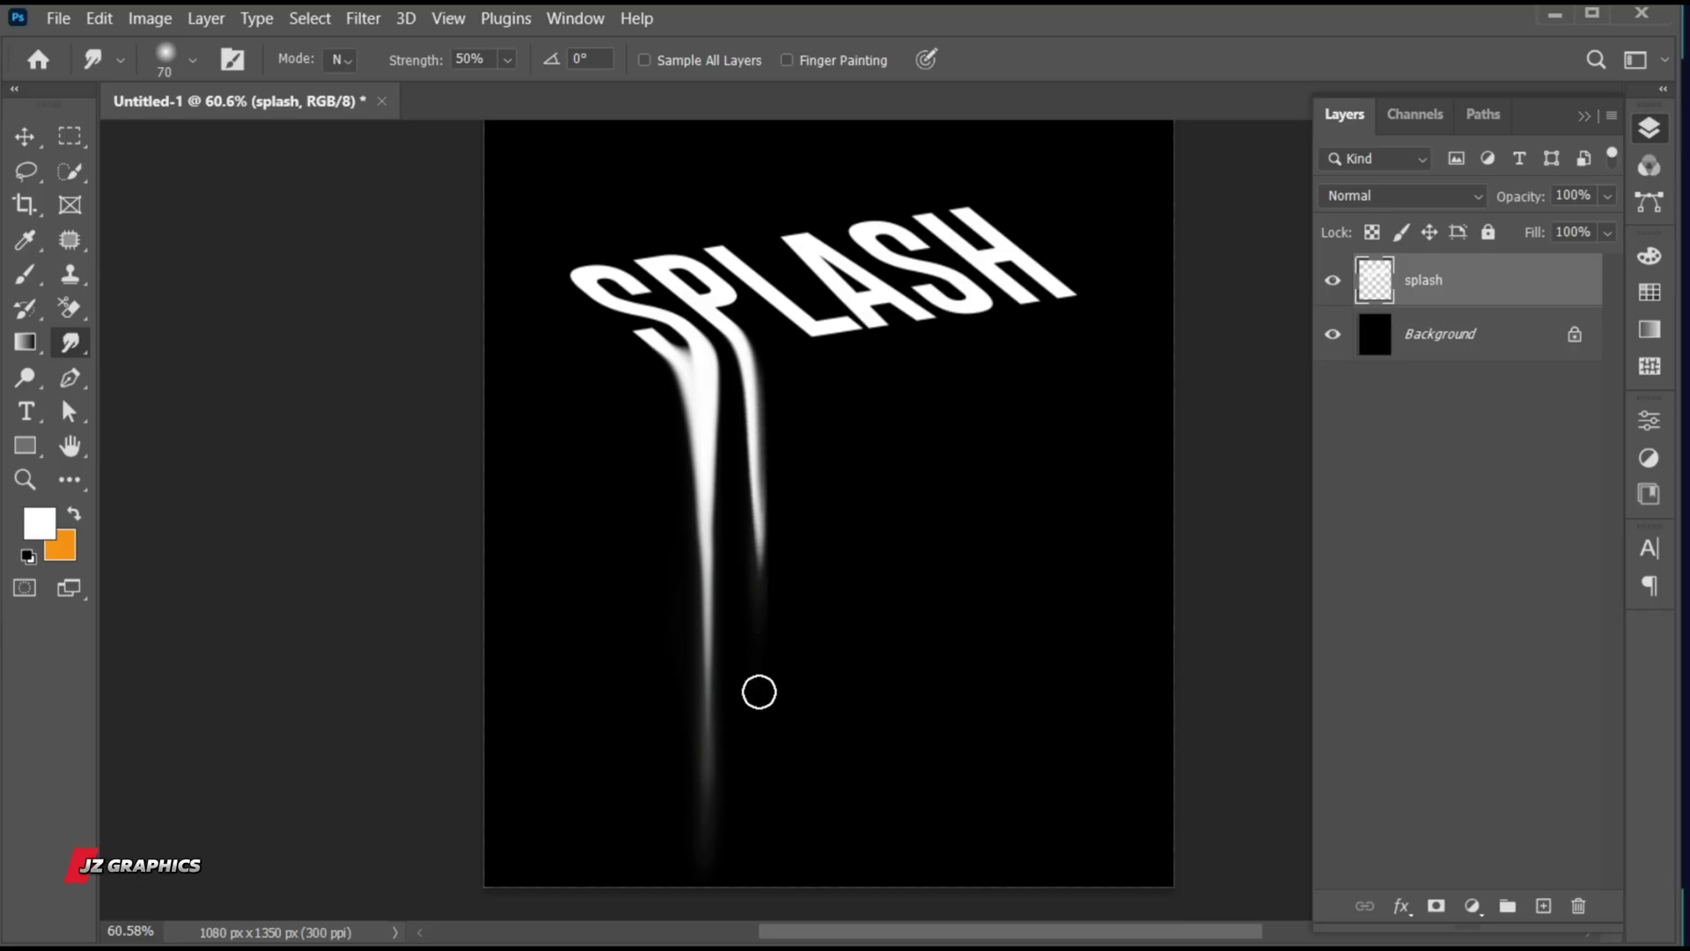
{"action": "left_click_drag", "start_coordinate": [762, 479], "coordinate": [756, 711]}
{"action": "mouse_move", "coordinate": [755, 563]}
{"action": "left_mouse_down"}
{"action": "mouse_move", "coordinate": [757, 700]}
{"action": "mouse_move", "coordinate": [758, 683]}
{"action": "left_mouse_up"}
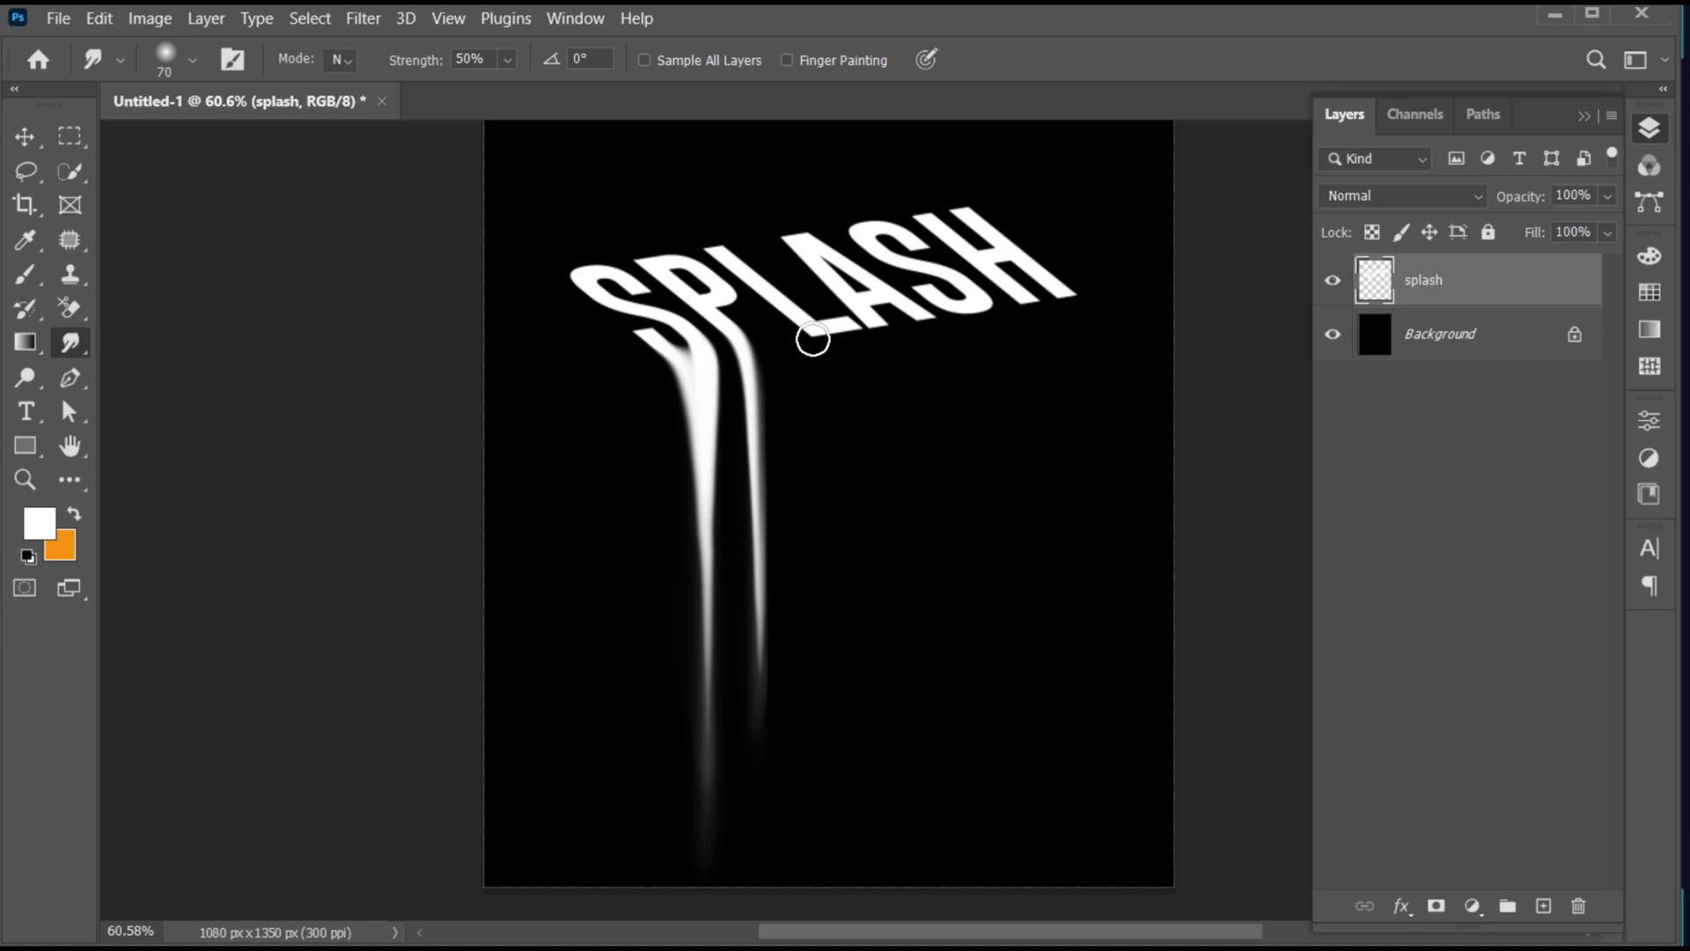
Pull drips down from the L and A and start one under the second S.
{"action": "left_click_drag", "start_coordinate": [812, 340], "coordinate": [805, 410]}
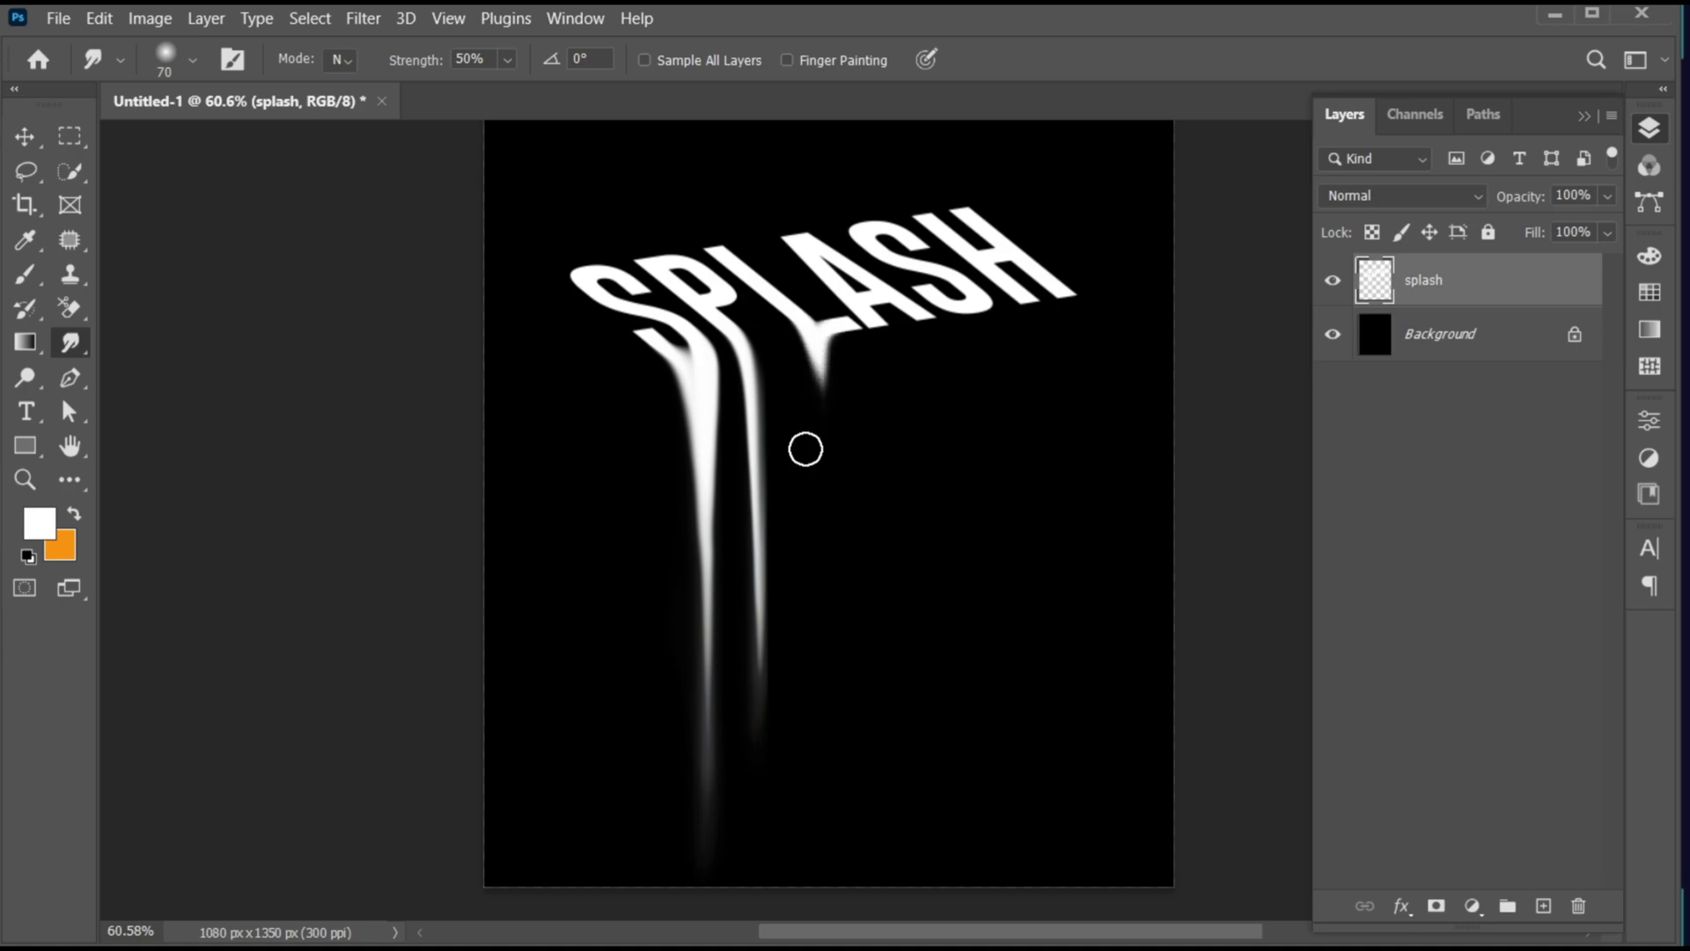
{"action": "mouse_move", "coordinate": [816, 347]}
{"action": "left_mouse_down"}
{"action": "mouse_move", "coordinate": [816, 575]}
{"action": "mouse_move", "coordinate": [811, 414]}
{"action": "mouse_move", "coordinate": [806, 523]}
{"action": "mouse_move", "coordinate": [814, 477]}
{"action": "mouse_move", "coordinate": [819, 660]}
{"action": "left_mouse_up"}
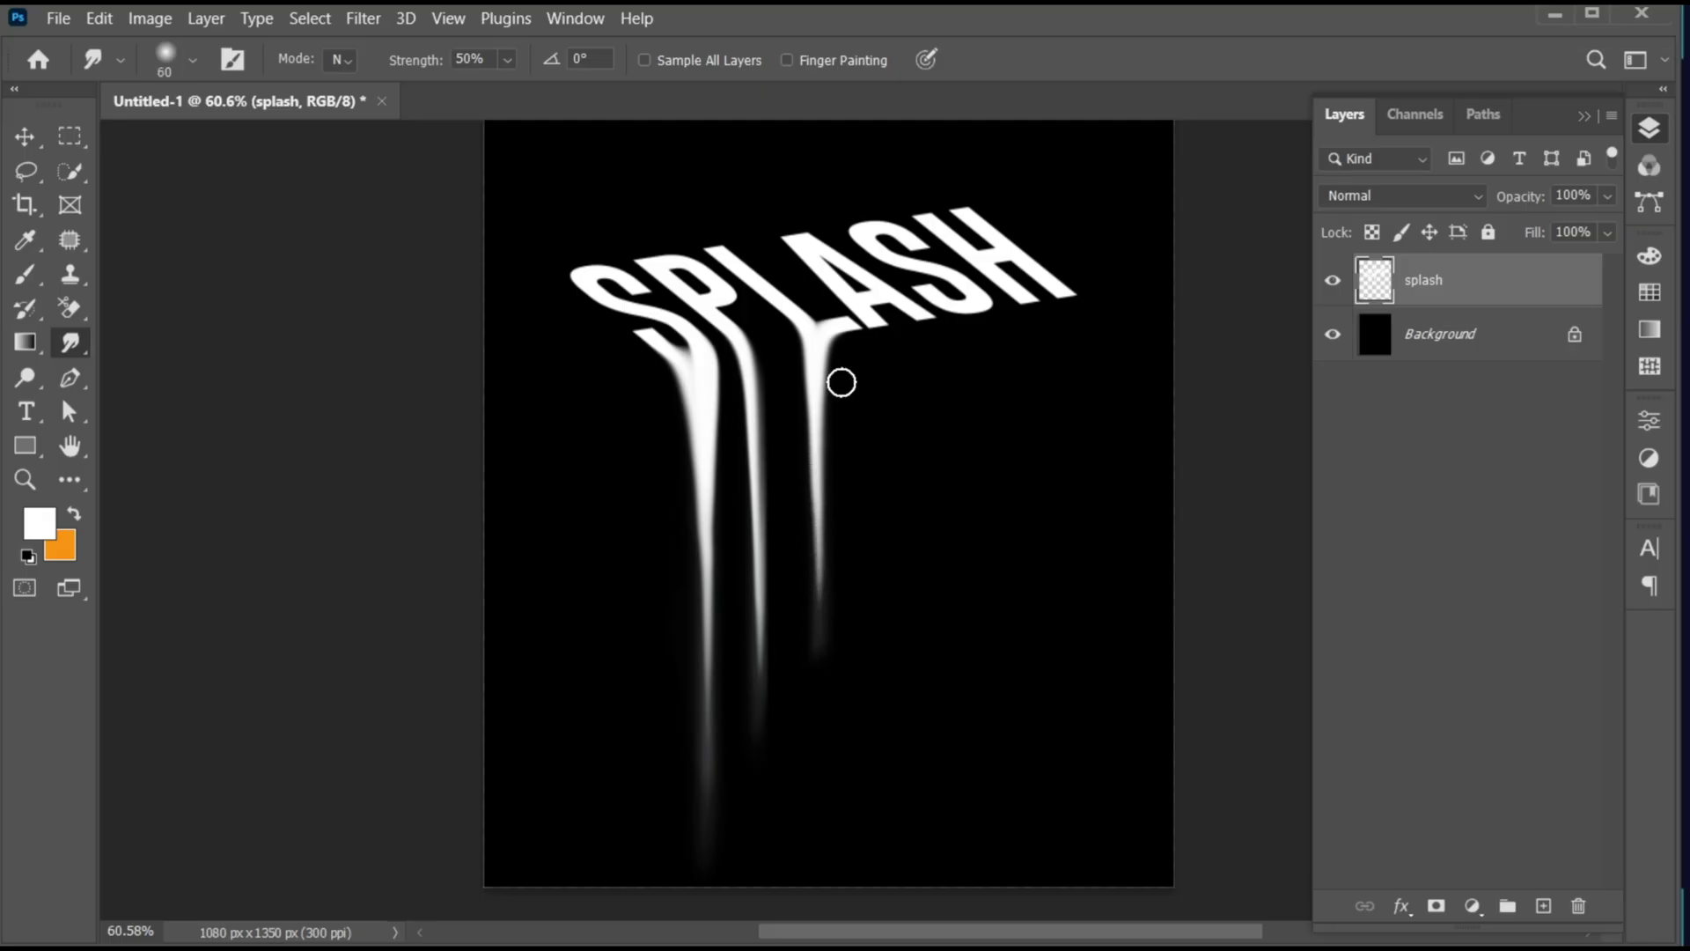
{"action": "mouse_move", "coordinate": [857, 348]}
{"action": "left_mouse_down"}
{"action": "mouse_move", "coordinate": [858, 429]}
{"action": "mouse_move", "coordinate": [879, 330]}
{"action": "mouse_move", "coordinate": [887, 385]}
{"action": "mouse_move", "coordinate": [887, 338]}
{"action": "mouse_move", "coordinate": [886, 522]}
{"action": "left_mouse_up"}
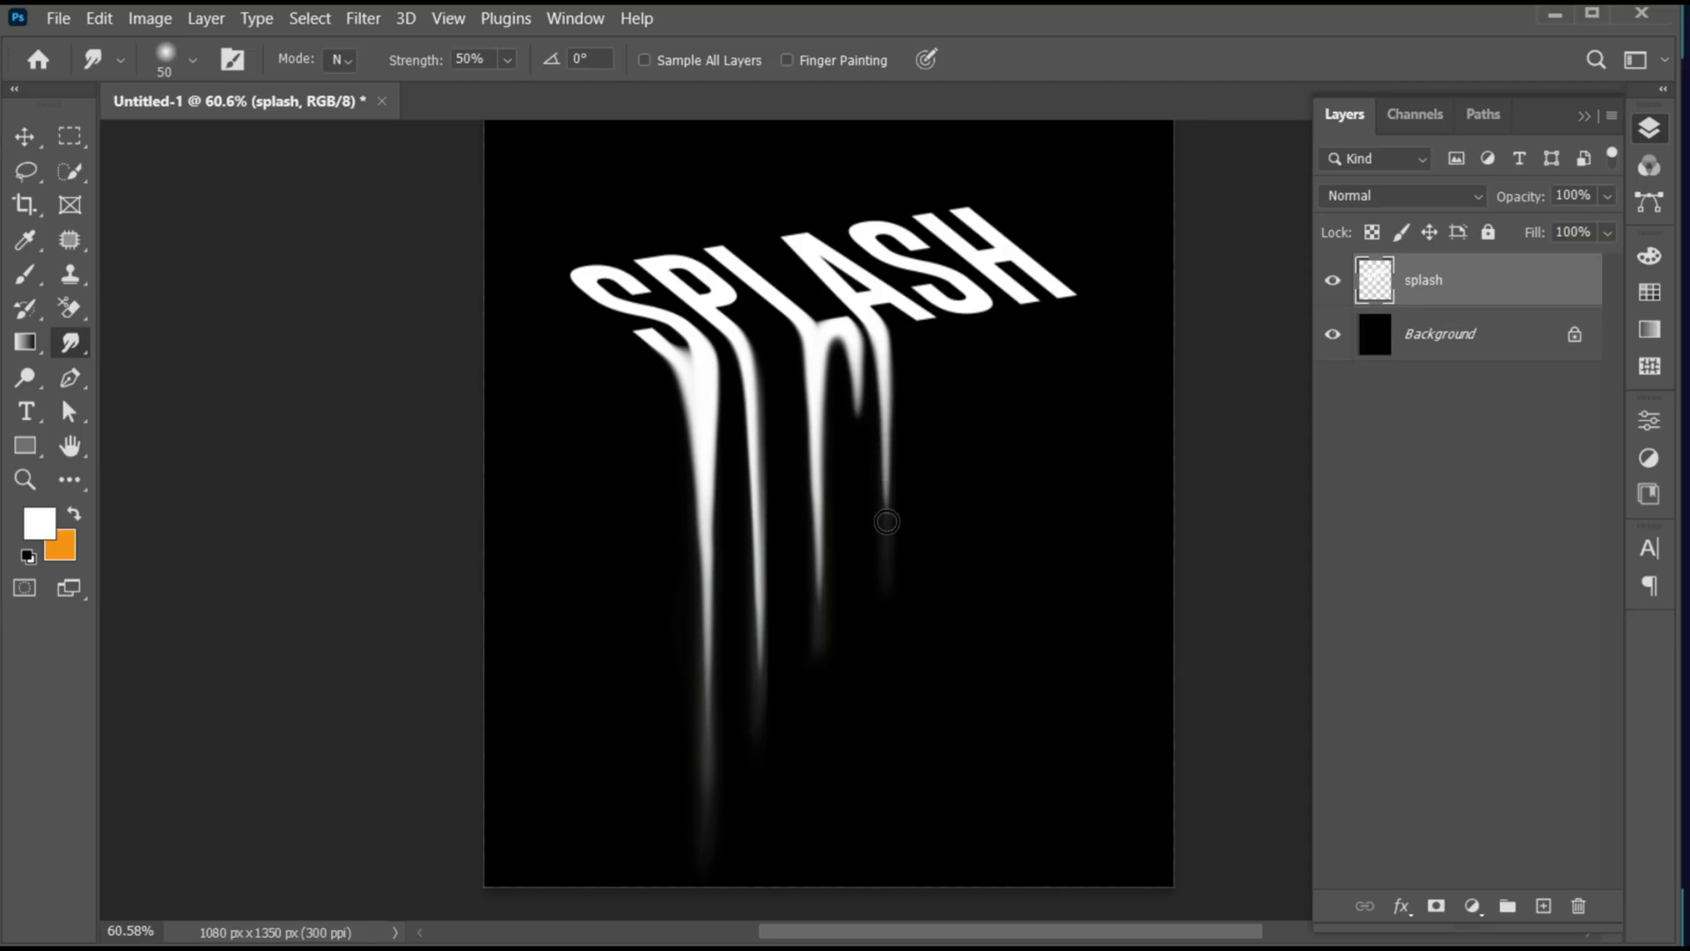
{"action": "mouse_move", "coordinate": [928, 343]}
{"action": "left_mouse_down"}
{"action": "mouse_move", "coordinate": [932, 377]}
{"action": "mouse_move", "coordinate": [931, 325]}
{"action": "mouse_move", "coordinate": [929, 471]}
{"action": "mouse_move", "coordinate": [939, 376]}
{"action": "mouse_move", "coordinate": [936, 480]}
{"action": "left_mouse_up"}
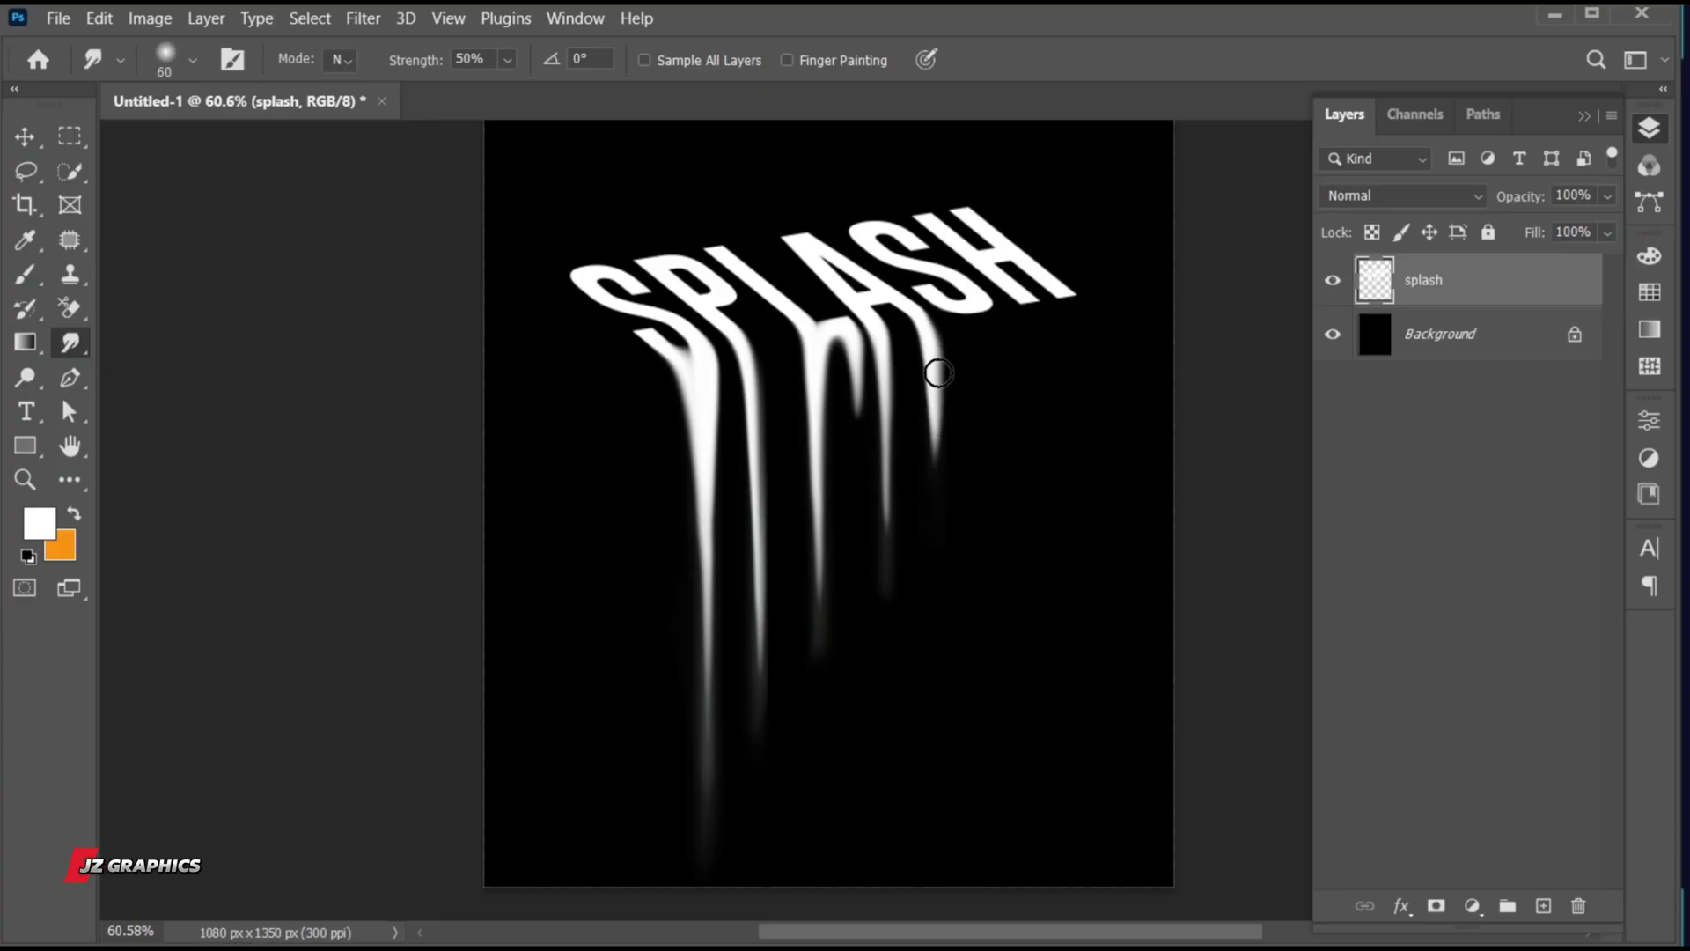
Lengthen the drip under the second S toward the poster bottom.
{"action": "left_click_drag", "start_coordinate": [936, 376], "coordinate": [922, 806]}
{"action": "key", "text": "bracketright"}
{"action": "key", "text": "bracketright"}
{"action": "left_click_drag", "start_coordinate": [932, 570], "coordinate": [933, 734]}
{"action": "left_click_drag", "start_coordinate": [943, 634], "coordinate": [925, 874]}
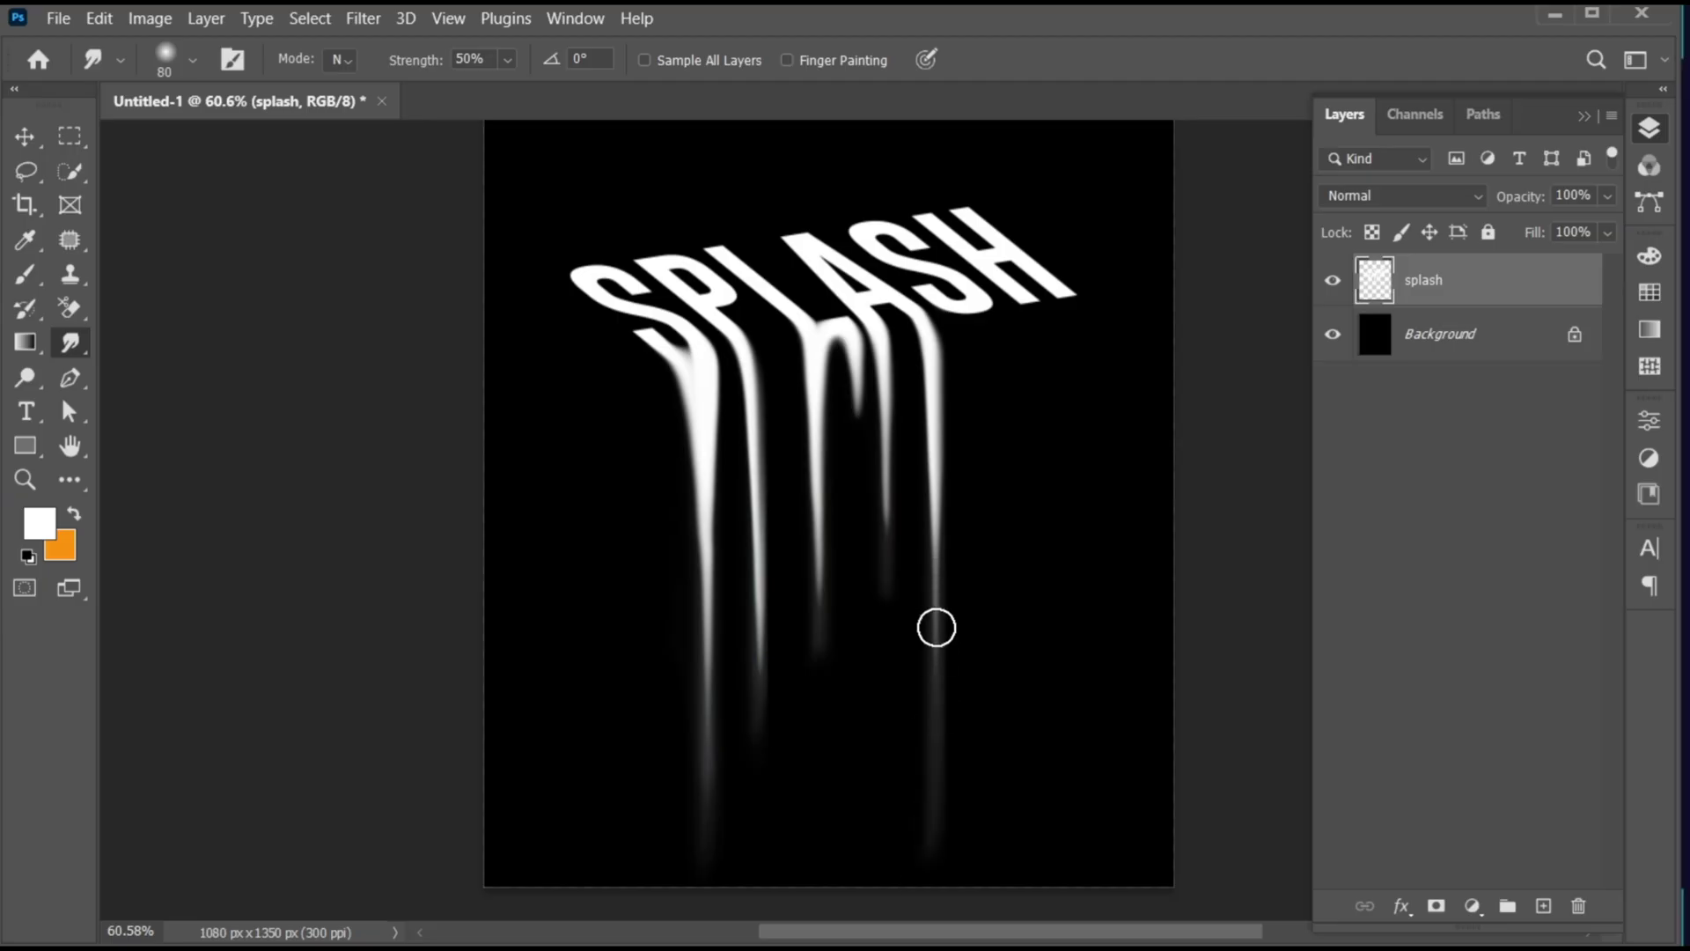
{"action": "key", "text": "bracketleft"}
{"action": "key", "text": "bracketleft"}
Smudge a drip down from the left part of the H.
{"action": "left_click_drag", "start_coordinate": [965, 321], "coordinate": [961, 422]}
{"action": "left_click_drag", "start_coordinate": [989, 332], "coordinate": [981, 559]}
{"action": "left_click_drag", "start_coordinate": [997, 357], "coordinate": [996, 616]}
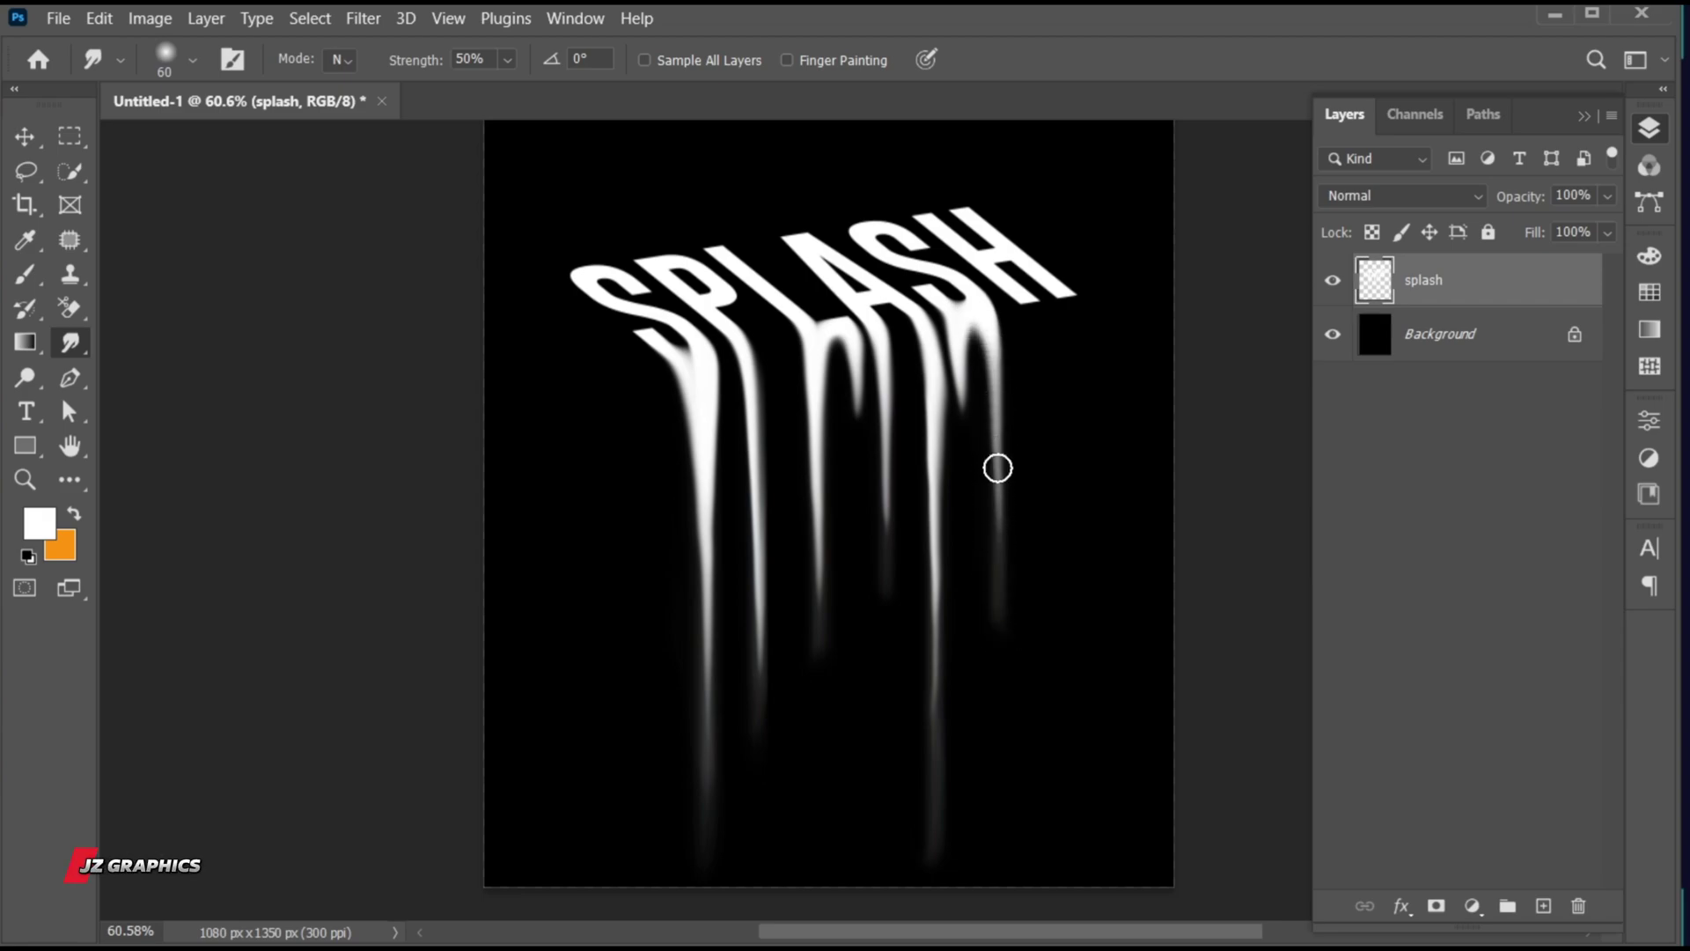
{"action": "left_click_drag", "start_coordinate": [995, 468], "coordinate": [999, 634]}
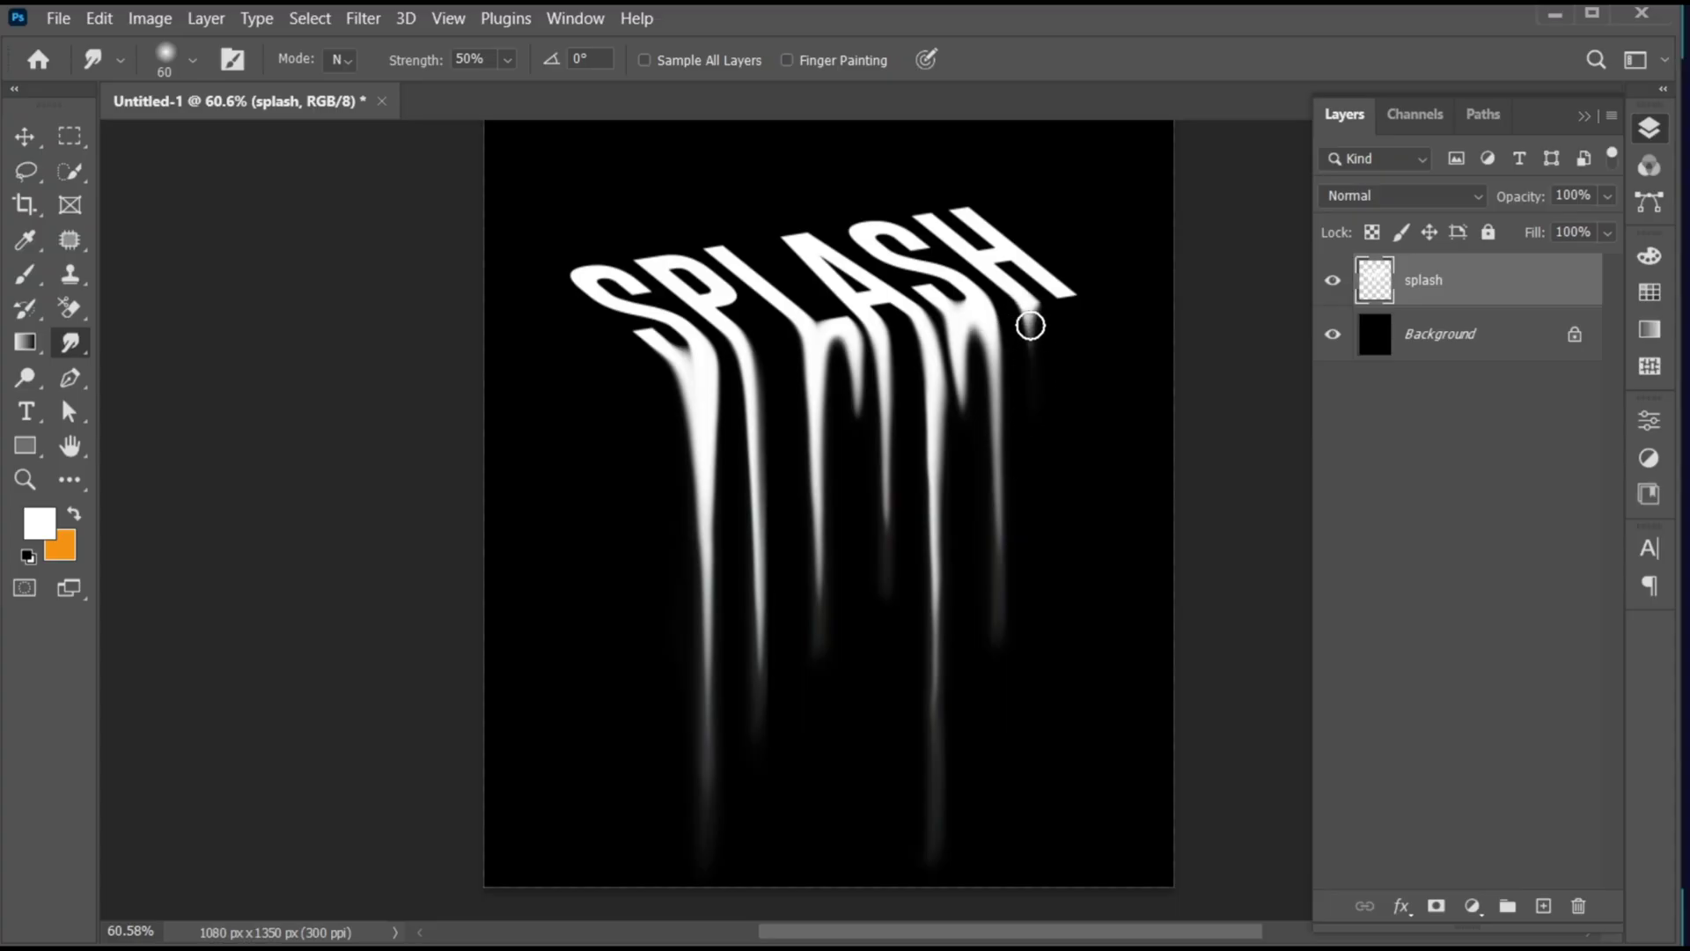
Pull a drip from the H's right end, undoing a stroke that shrank it.
{"action": "left_click_drag", "start_coordinate": [1024, 304], "coordinate": [1038, 393]}
{"action": "mouse_move", "coordinate": [1012, 299]}
{"action": "left_mouse_down"}
{"action": "mouse_move", "coordinate": [1035, 375]}
{"action": "mouse_move", "coordinate": [1025, 505]}
{"action": "left_mouse_up"}
{"action": "left_click_drag", "start_coordinate": [1032, 405], "coordinate": [1037, 585]}
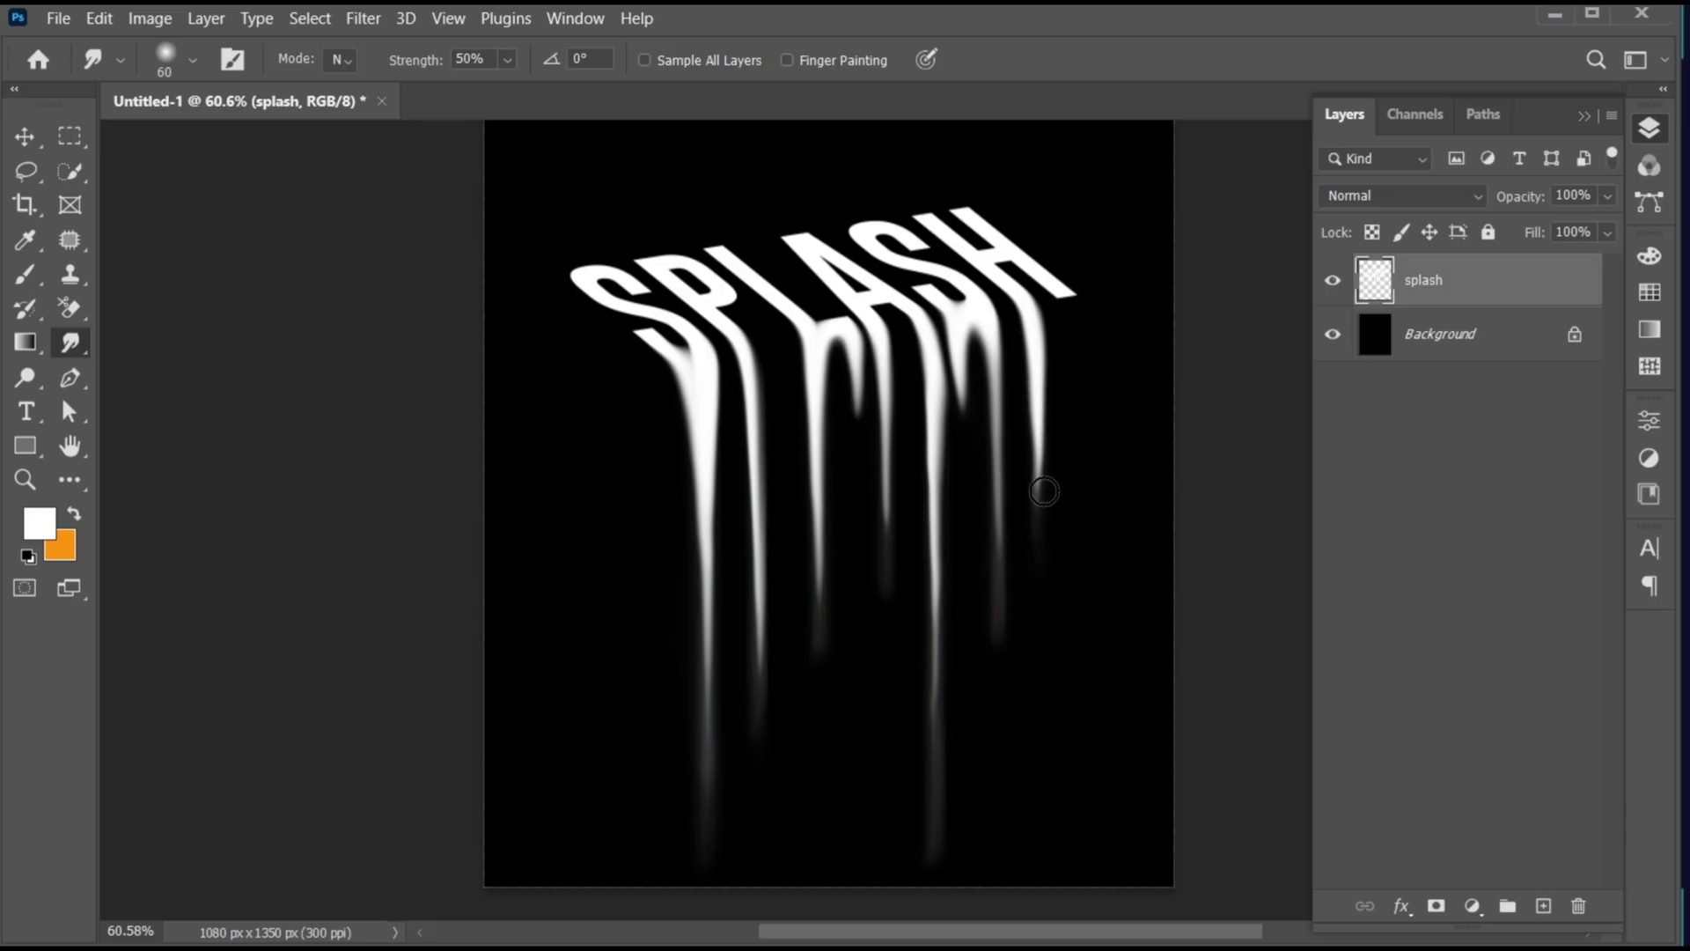
{"action": "left_click_drag", "start_coordinate": [1039, 440], "coordinate": [1041, 558]}
{"action": "left_click_drag", "start_coordinate": [1042, 475], "coordinate": [1040, 564]}
{"action": "left_click_drag", "start_coordinate": [1041, 444], "coordinate": [1041, 566]}
{"action": "key", "text": "ctrl+z"}
{"action": "key", "text": "ctrl+z"}
{"action": "key", "text": "ctrl+z"}
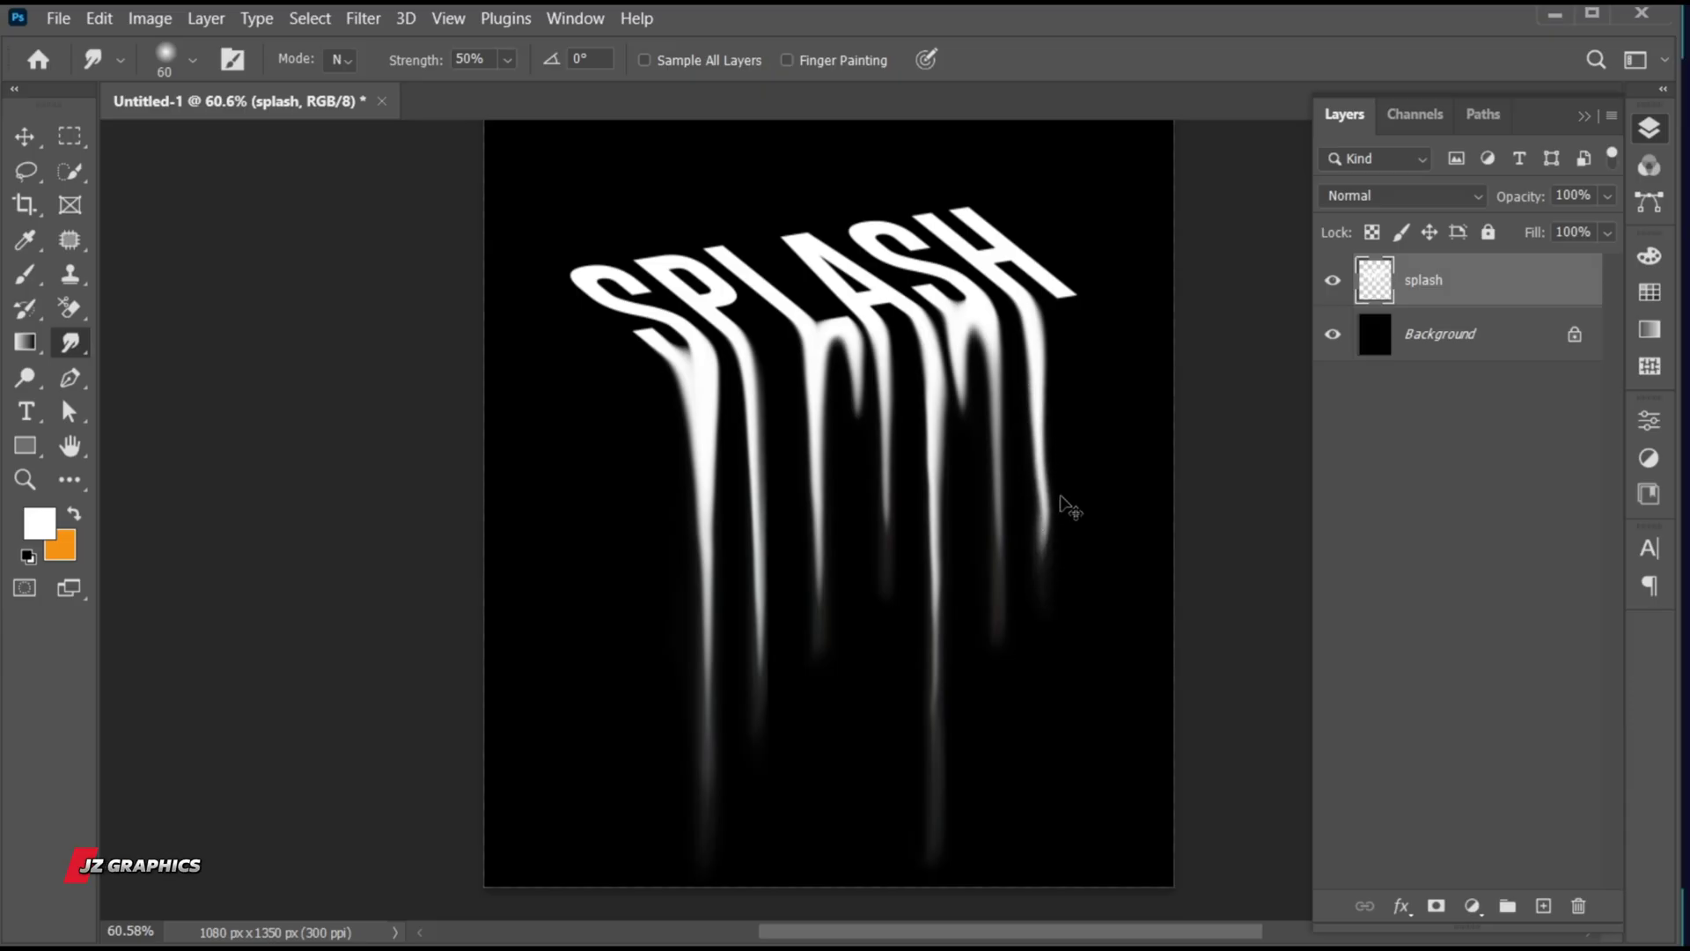
{"action": "left_click_drag", "start_coordinate": [1035, 496], "coordinate": [1026, 551]}
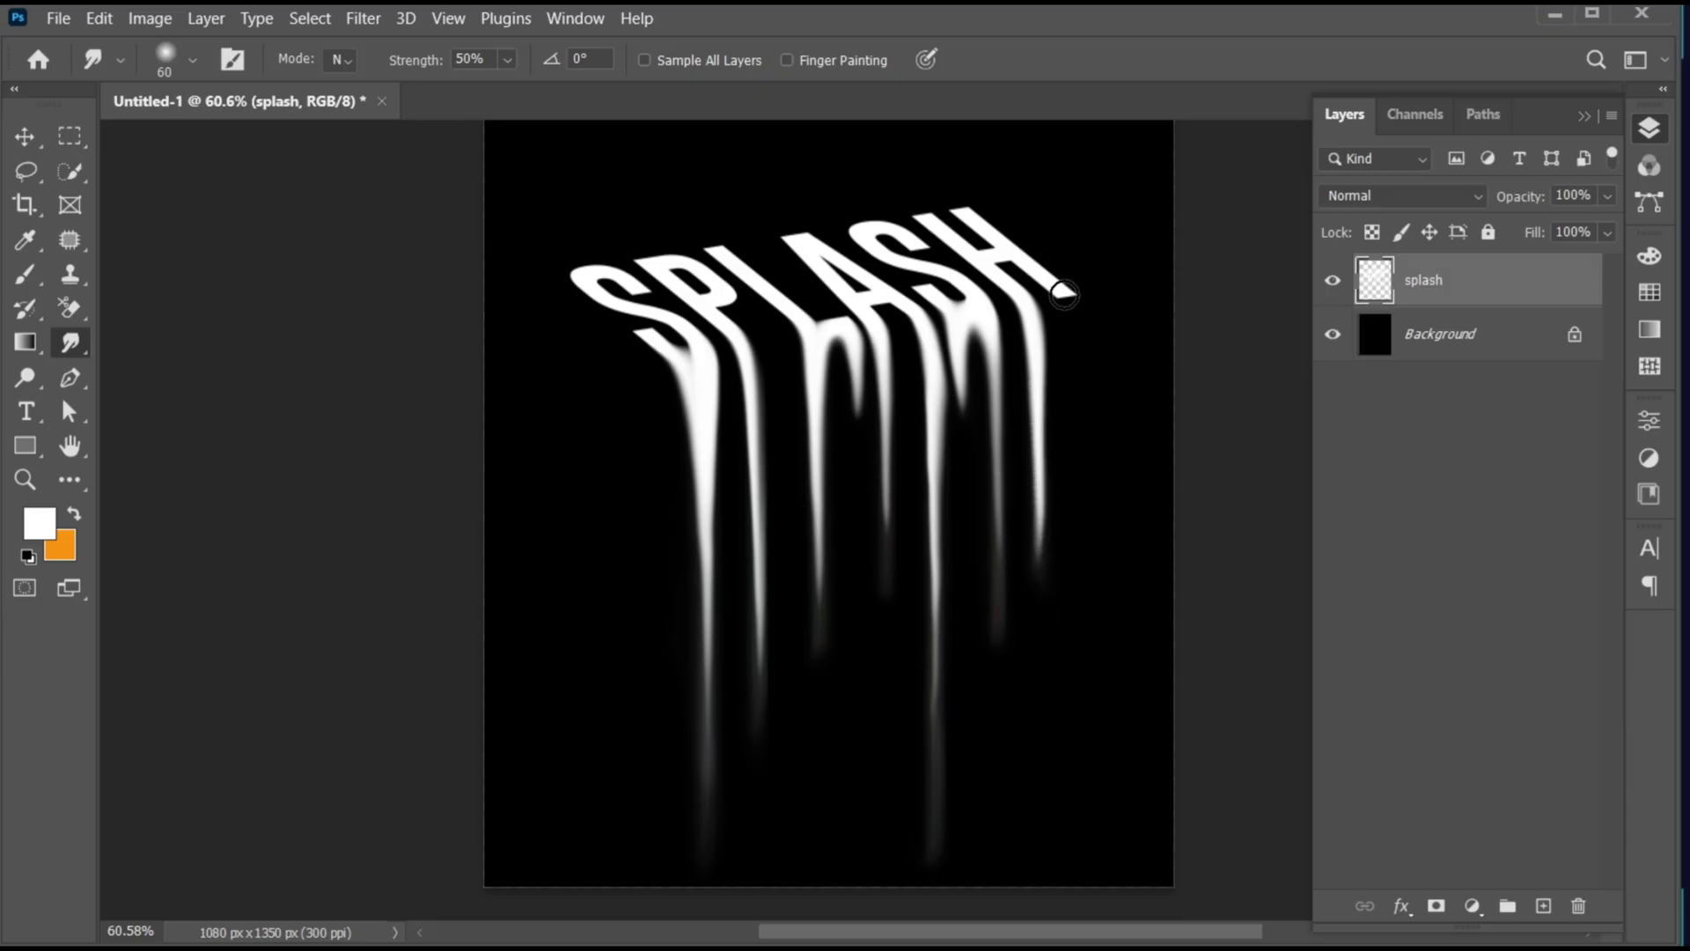
Stretch a fresh long drip from the H's right end and smooth its tail.
{"action": "left_click_drag", "start_coordinate": [1069, 283], "coordinate": [1073, 414]}
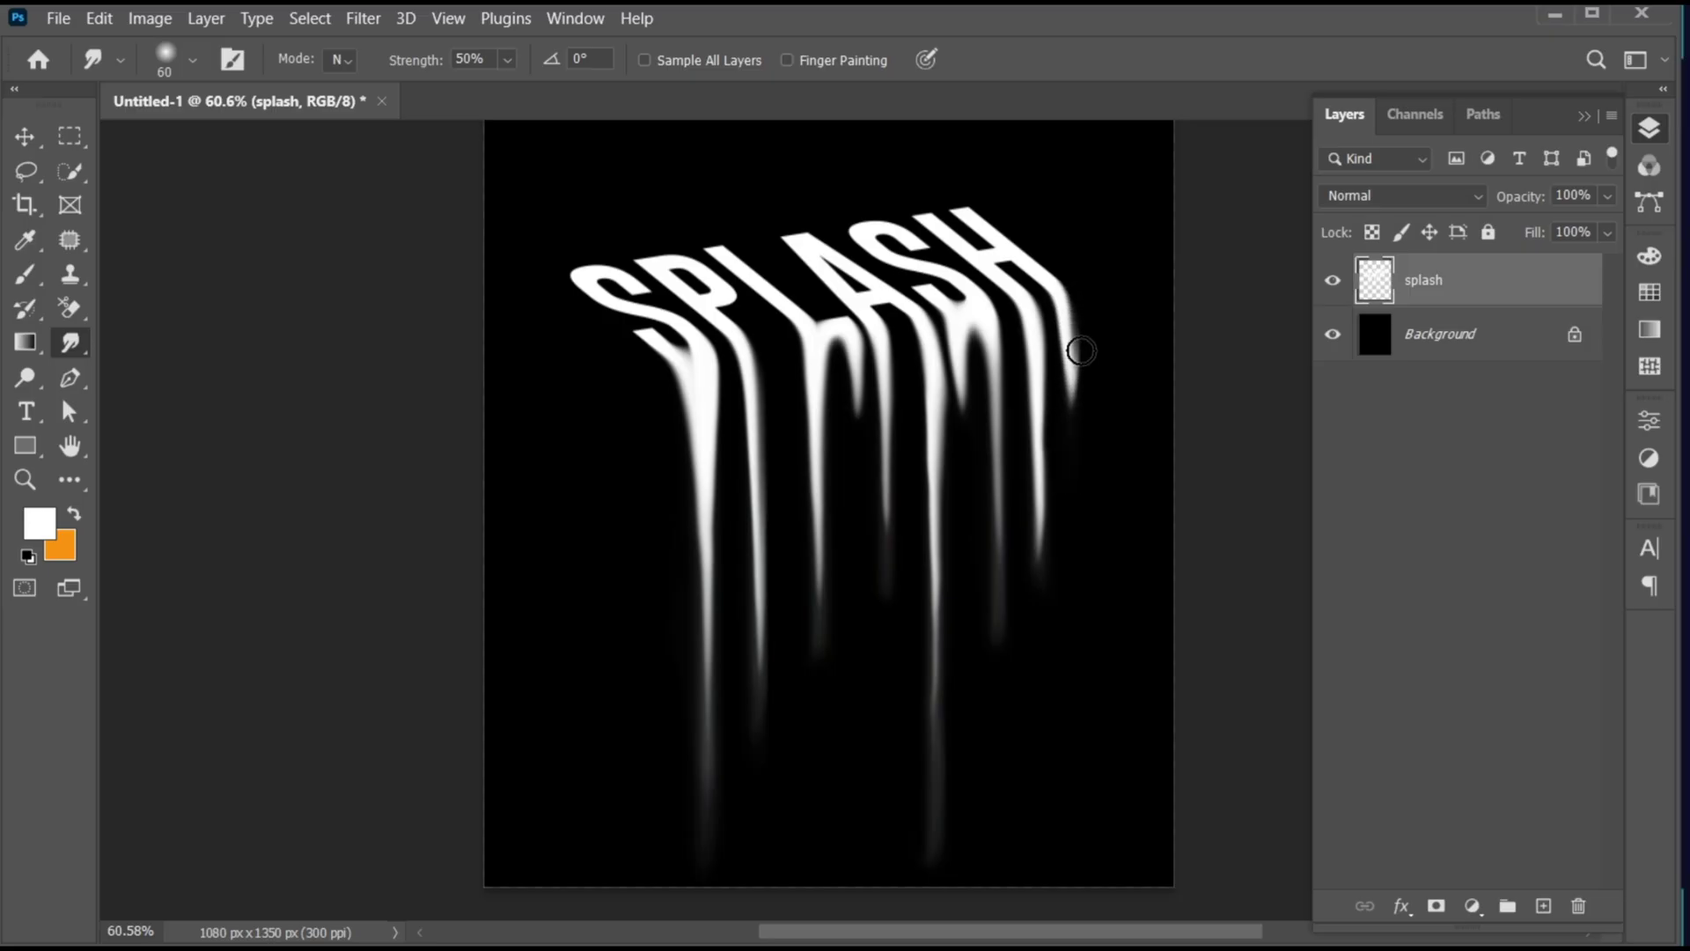
{"action": "mouse_move", "coordinate": [1071, 351]}
{"action": "left_mouse_down"}
{"action": "mouse_move", "coordinate": [1078, 623]}
{"action": "mouse_move", "coordinate": [1081, 446]}
{"action": "mouse_move", "coordinate": [1072, 491]}
{"action": "left_mouse_up"}
{"action": "left_click_drag", "start_coordinate": [1072, 414], "coordinate": [1074, 515]}
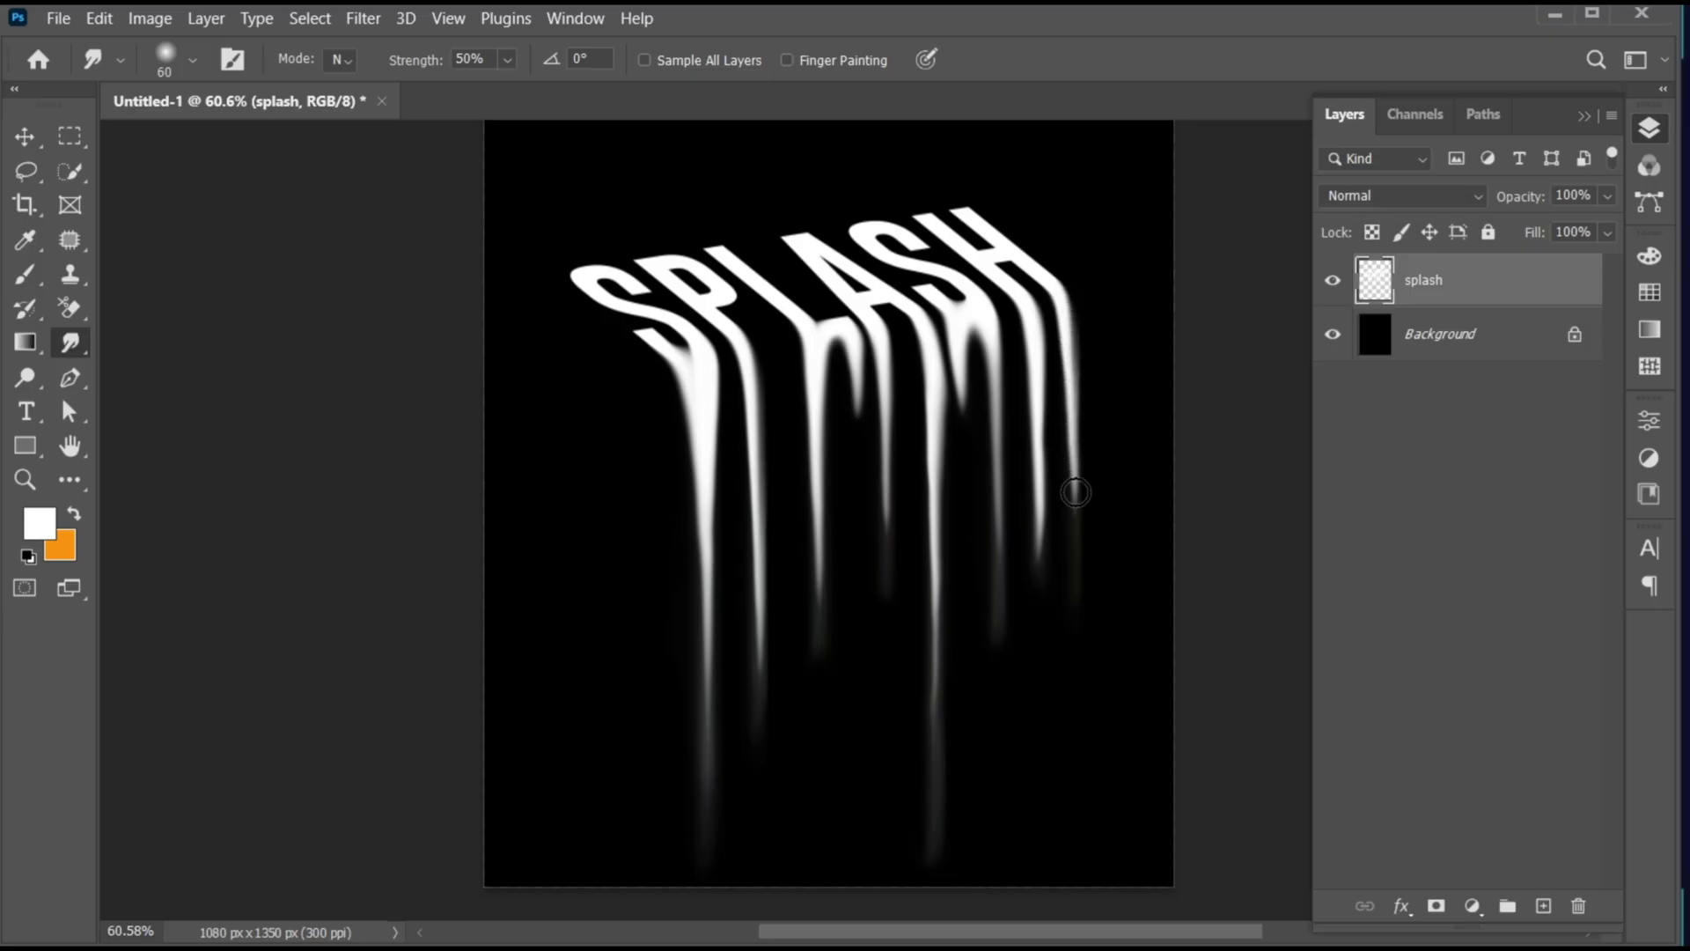
{"action": "left_click_drag", "start_coordinate": [1074, 445], "coordinate": [1075, 837]}
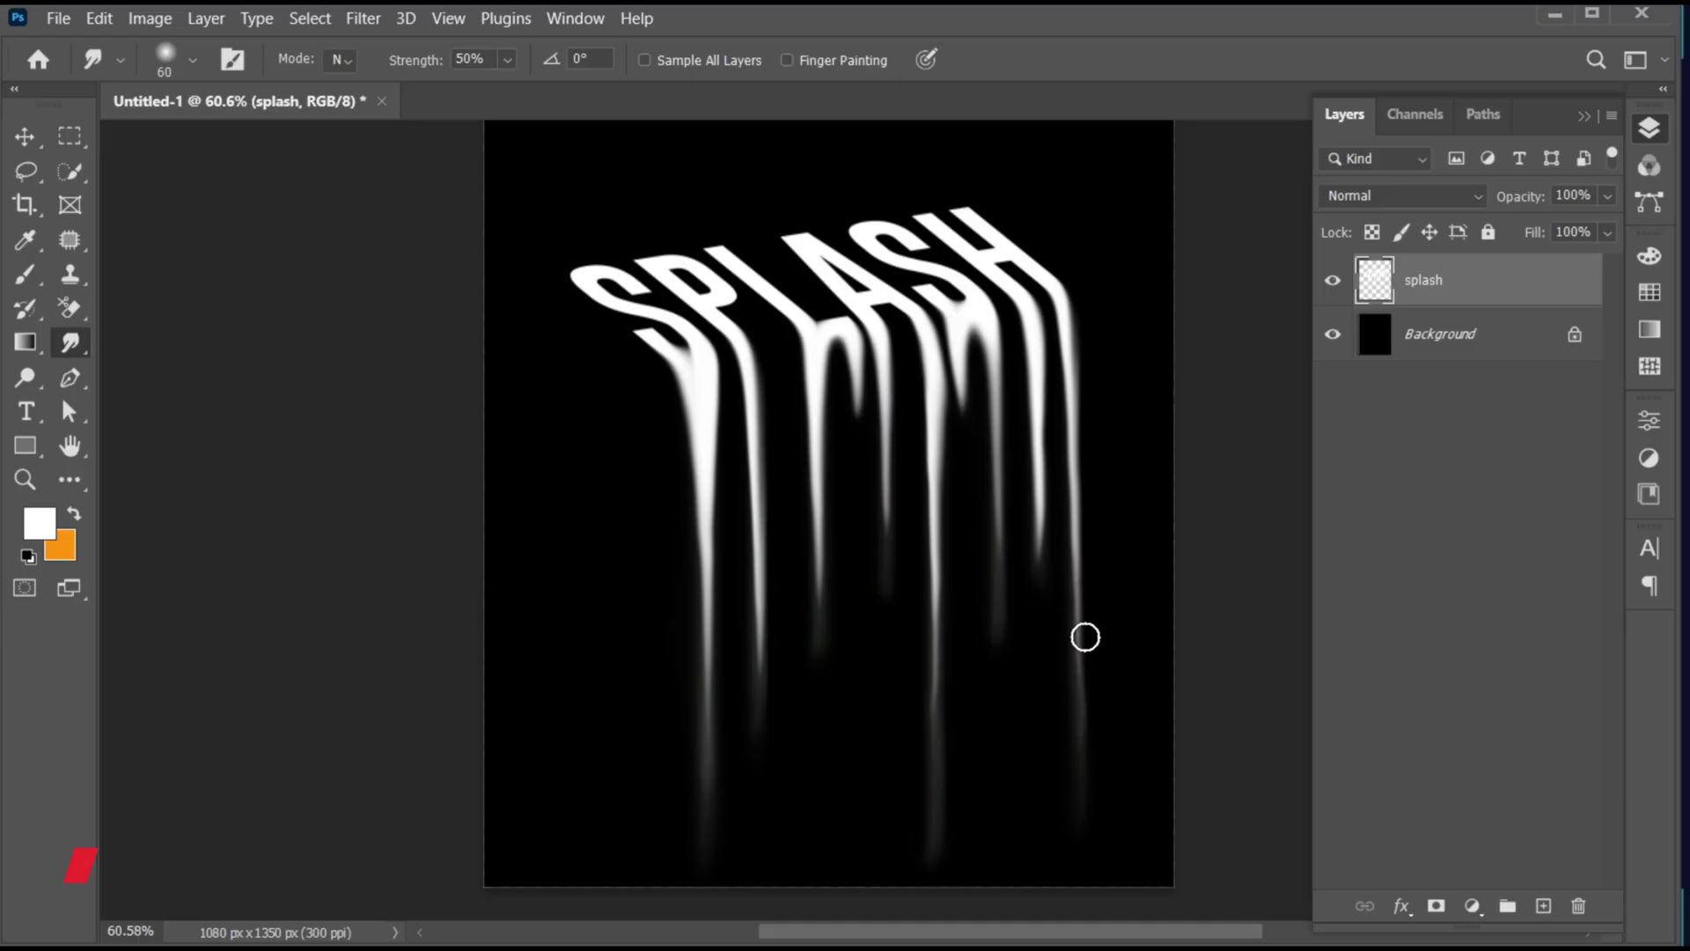
{"action": "left_click_drag", "start_coordinate": [1087, 634], "coordinate": [1079, 763]}
{"action": "mouse_move", "coordinate": [1079, 687]}
{"action": "left_mouse_down"}
{"action": "mouse_move", "coordinate": [1077, 848]}
{"action": "mouse_move", "coordinate": [1077, 704]}
{"action": "mouse_move", "coordinate": [1077, 803]}
{"action": "left_mouse_up"}
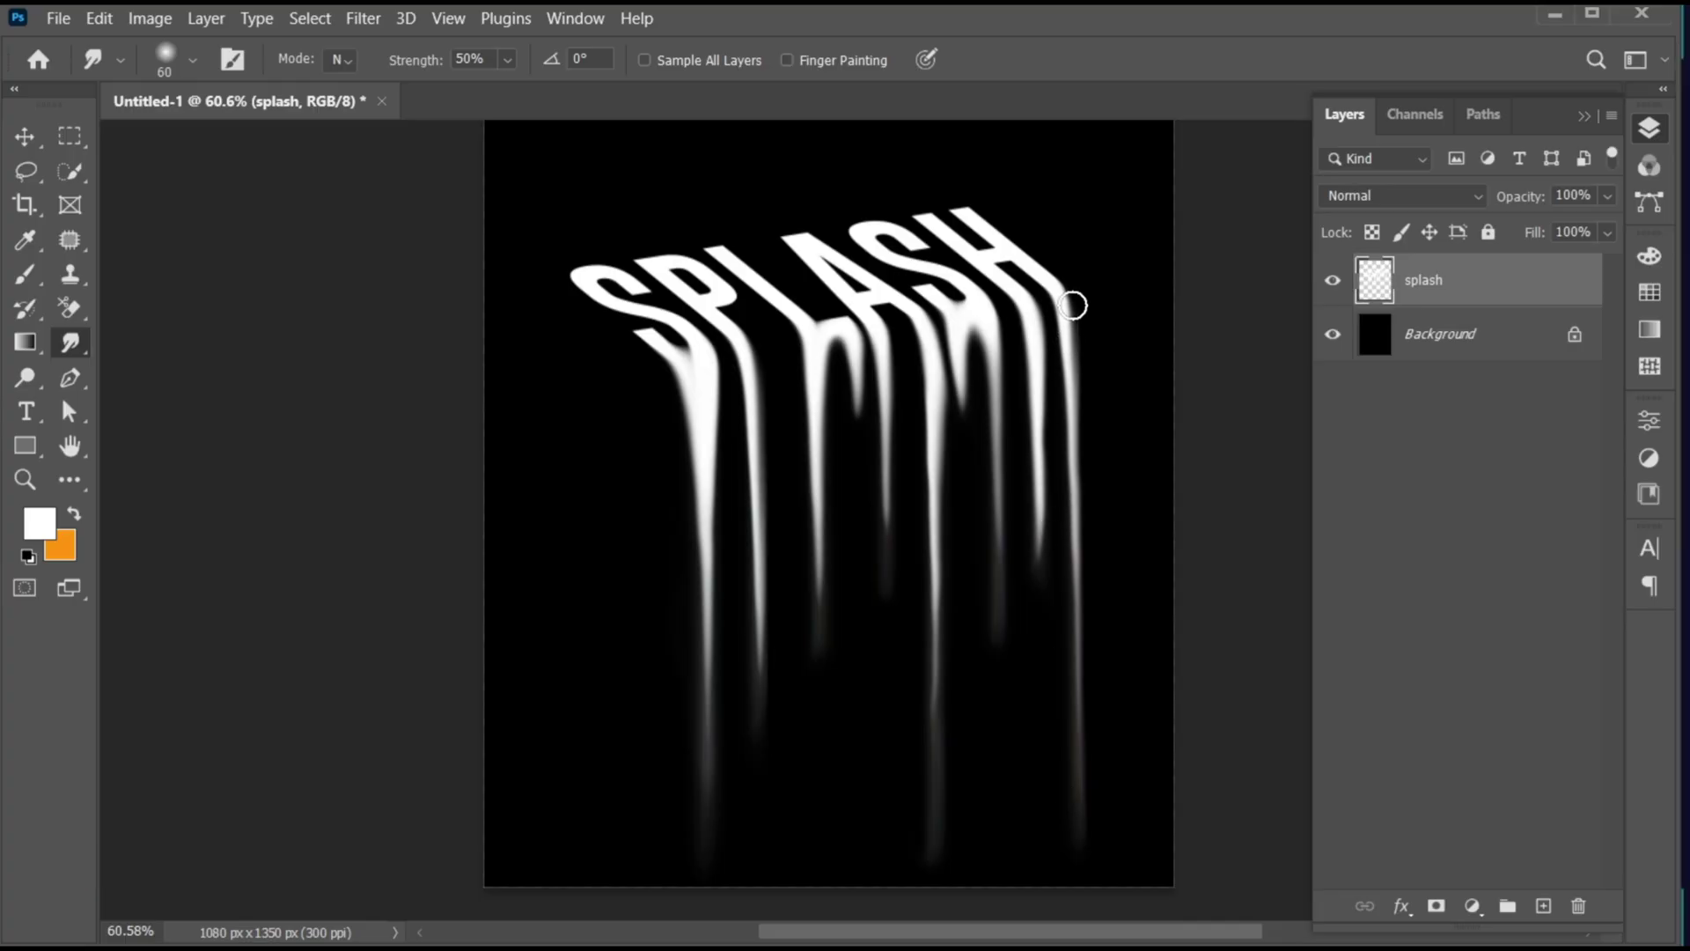
{"action": "left_click_drag", "start_coordinate": [1072, 305], "coordinate": [1080, 423]}
{"action": "key", "text": "v"}
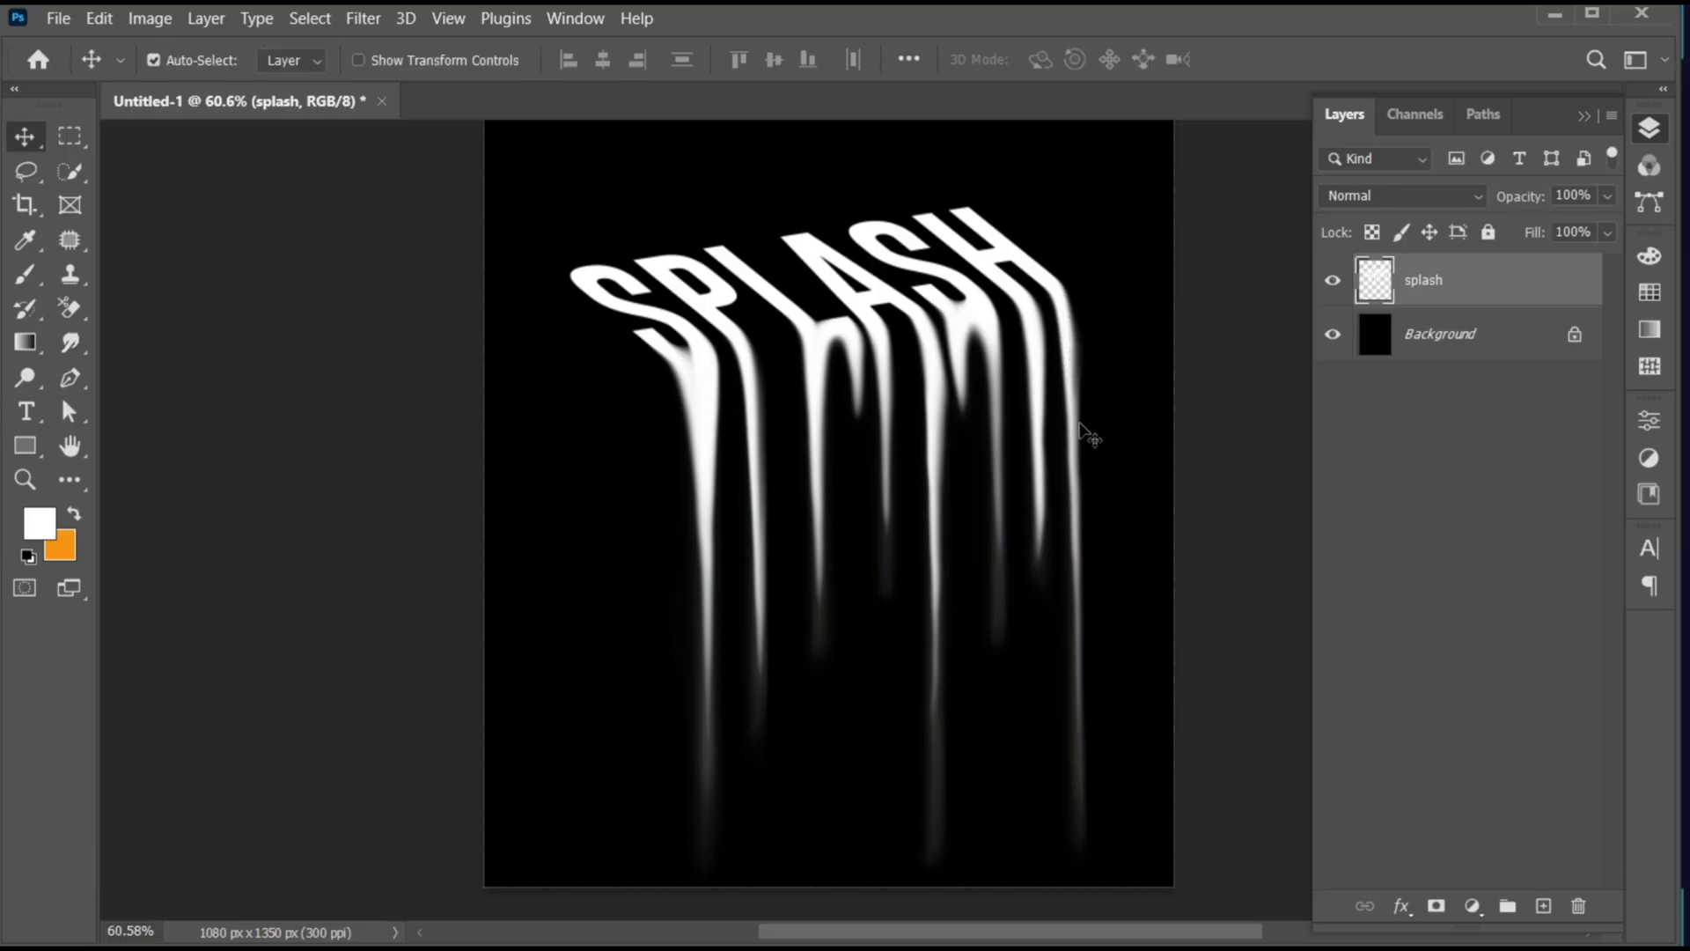
Add a Gradient Map adjustment layer using the Black, White preset.
{"action": "left_click", "coordinate": [1474, 903]}
{"action": "left_click", "coordinate": [1595, 861]}
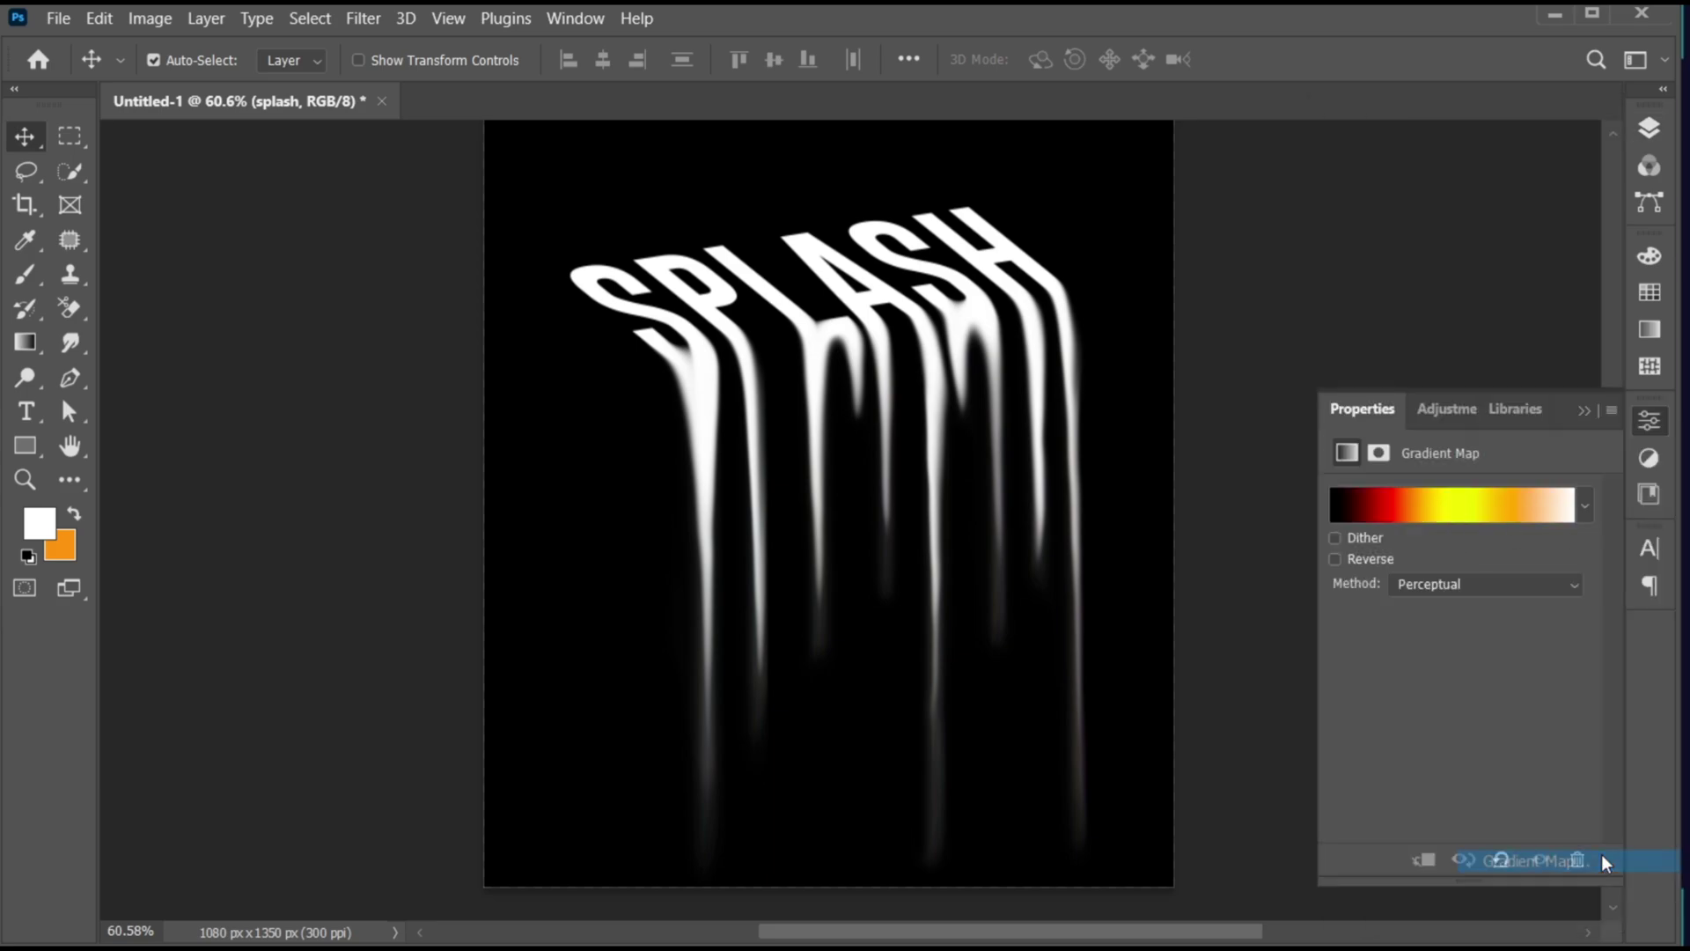
{"action": "left_click", "coordinate": [1395, 509]}
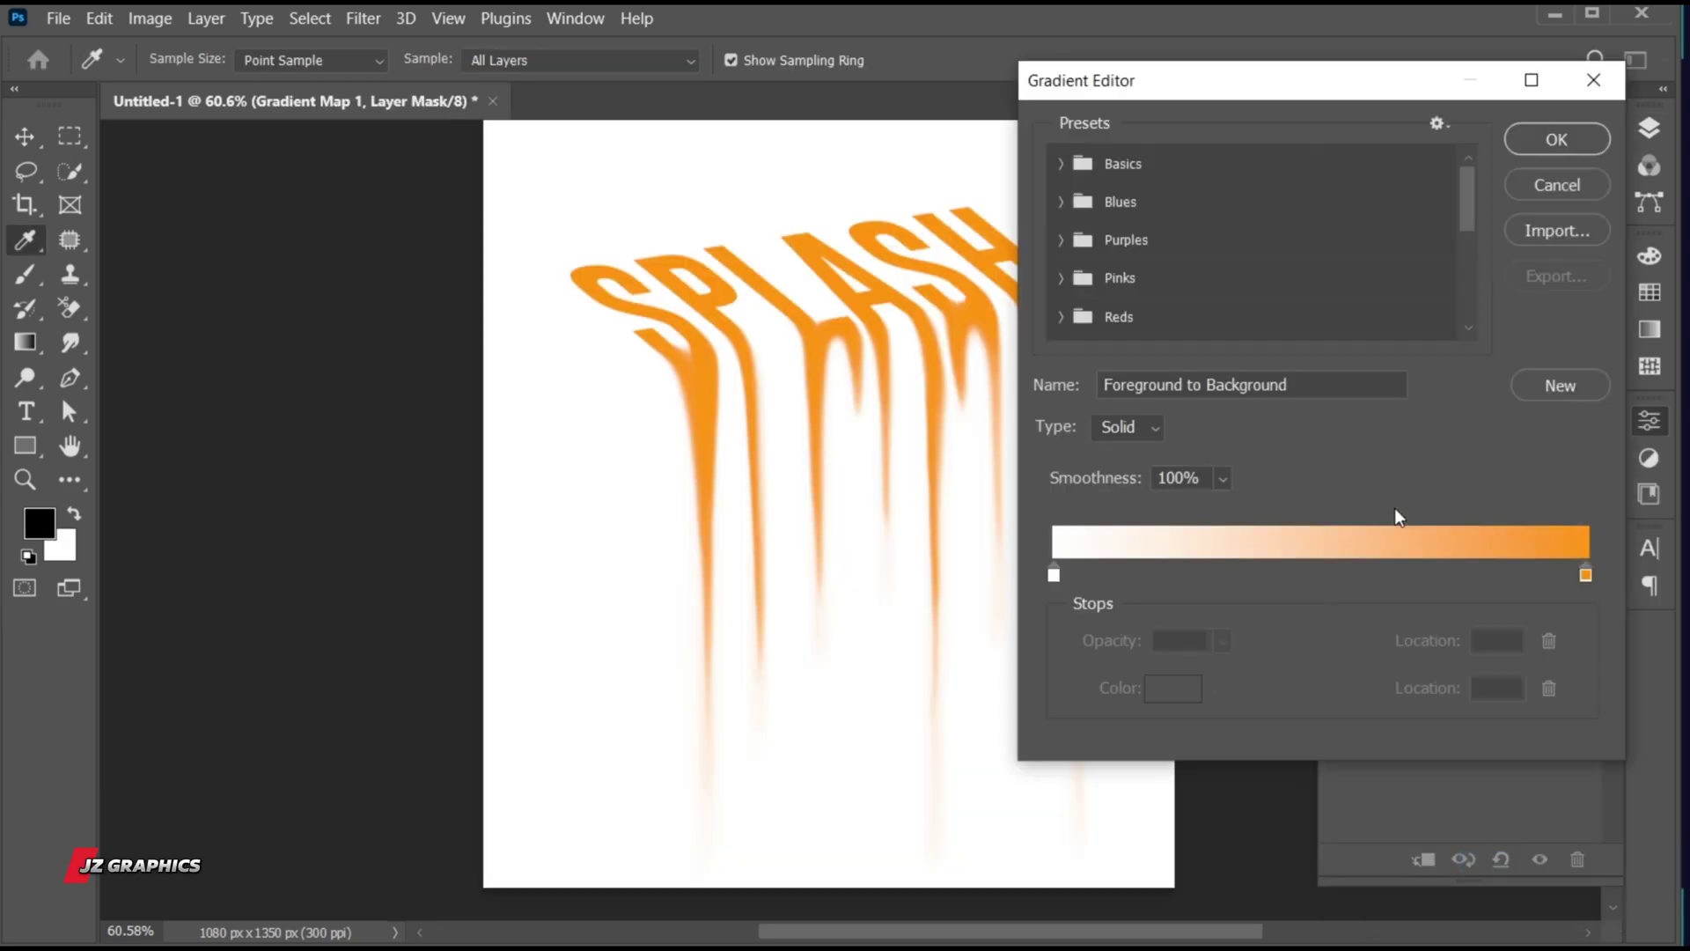
{"action": "left_click", "coordinate": [1073, 166]}
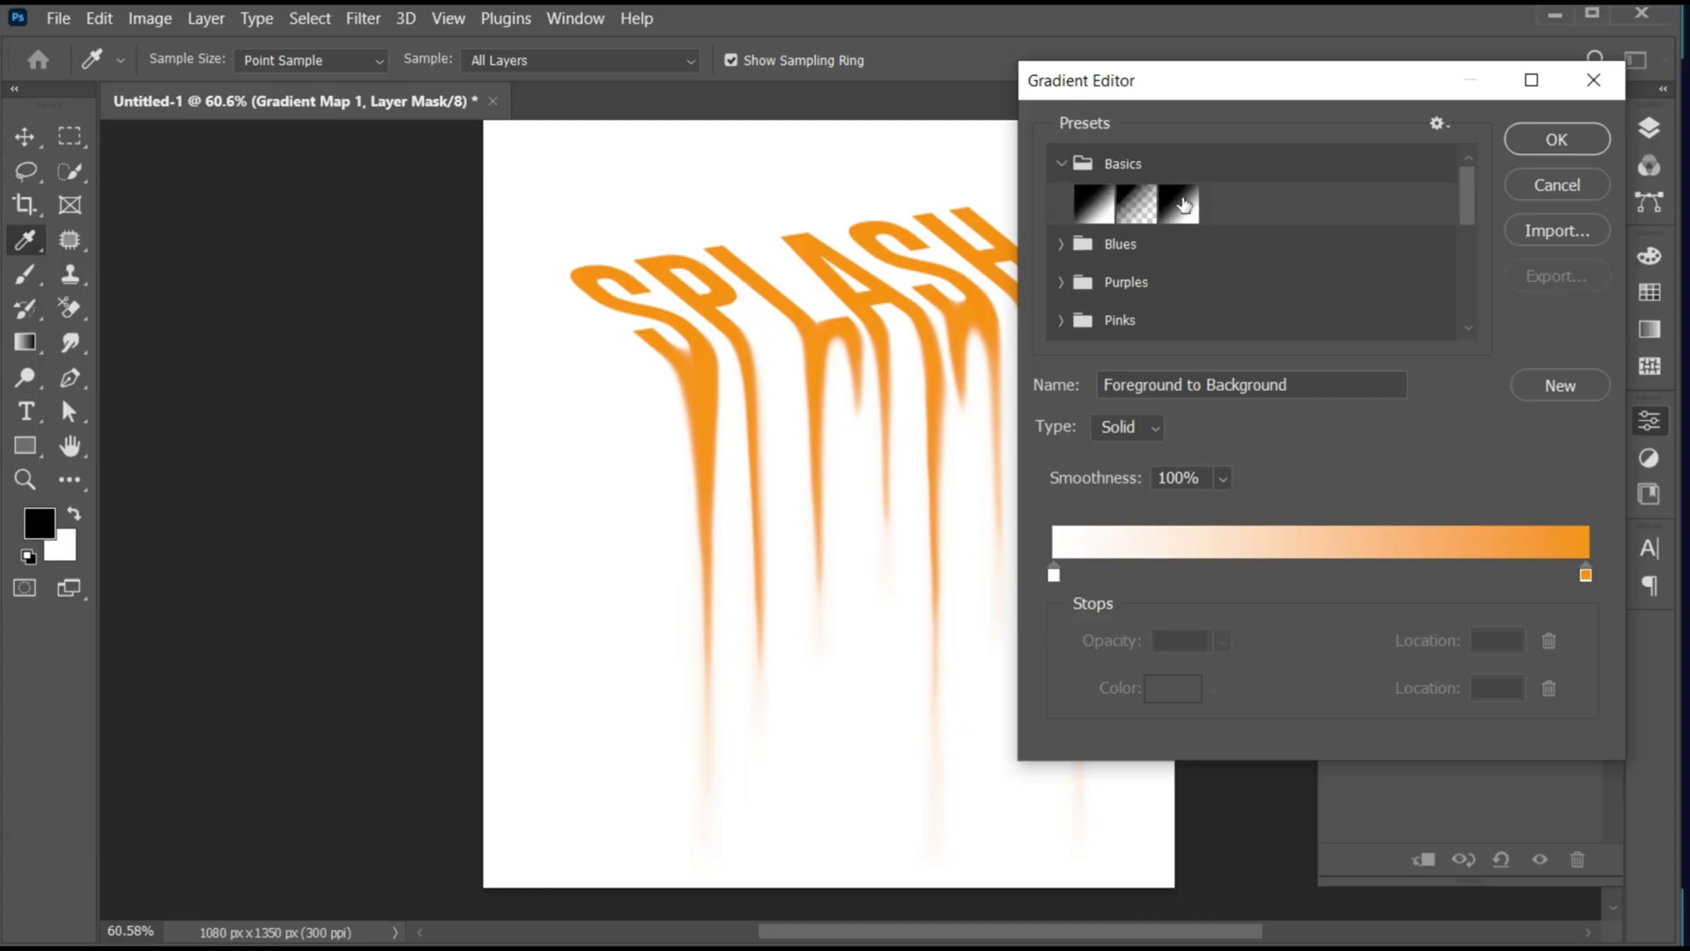
{"action": "left_click", "coordinate": [1181, 203]}
{"action": "left_click_drag", "start_coordinate": [927, 466], "coordinate": [847, 477]}
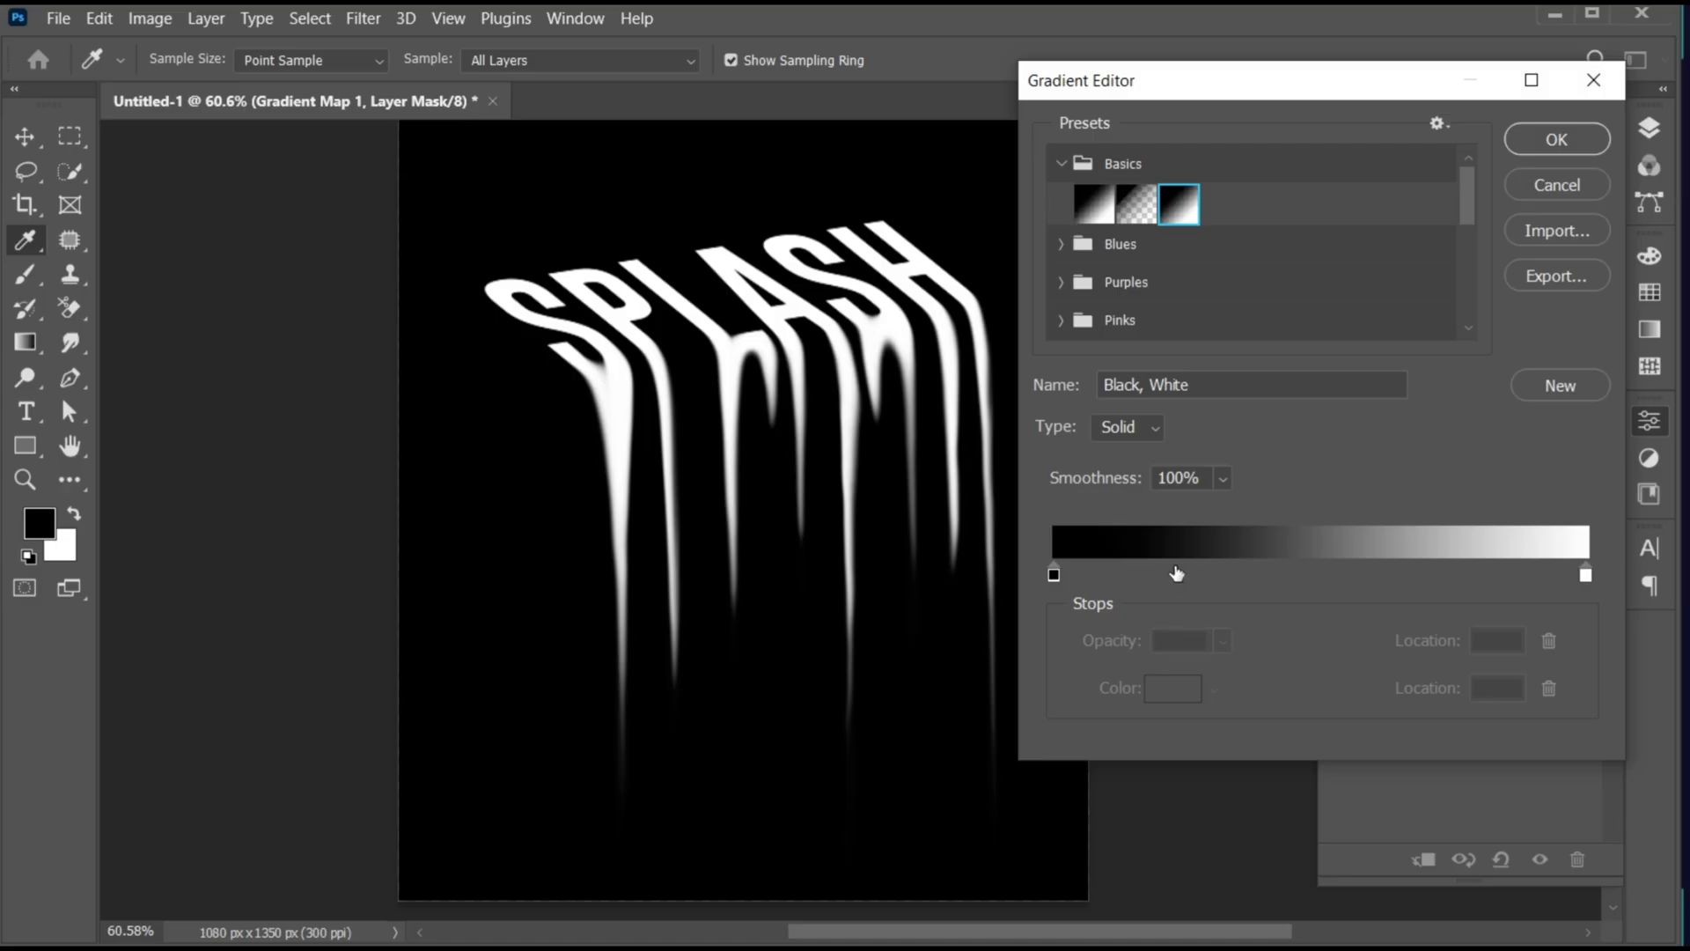
Add a red (ff0000) stop at location 28 and a yellow stop to its right.
{"action": "left_click", "coordinate": [1176, 573]}
{"action": "left_click", "coordinate": [1180, 688]}
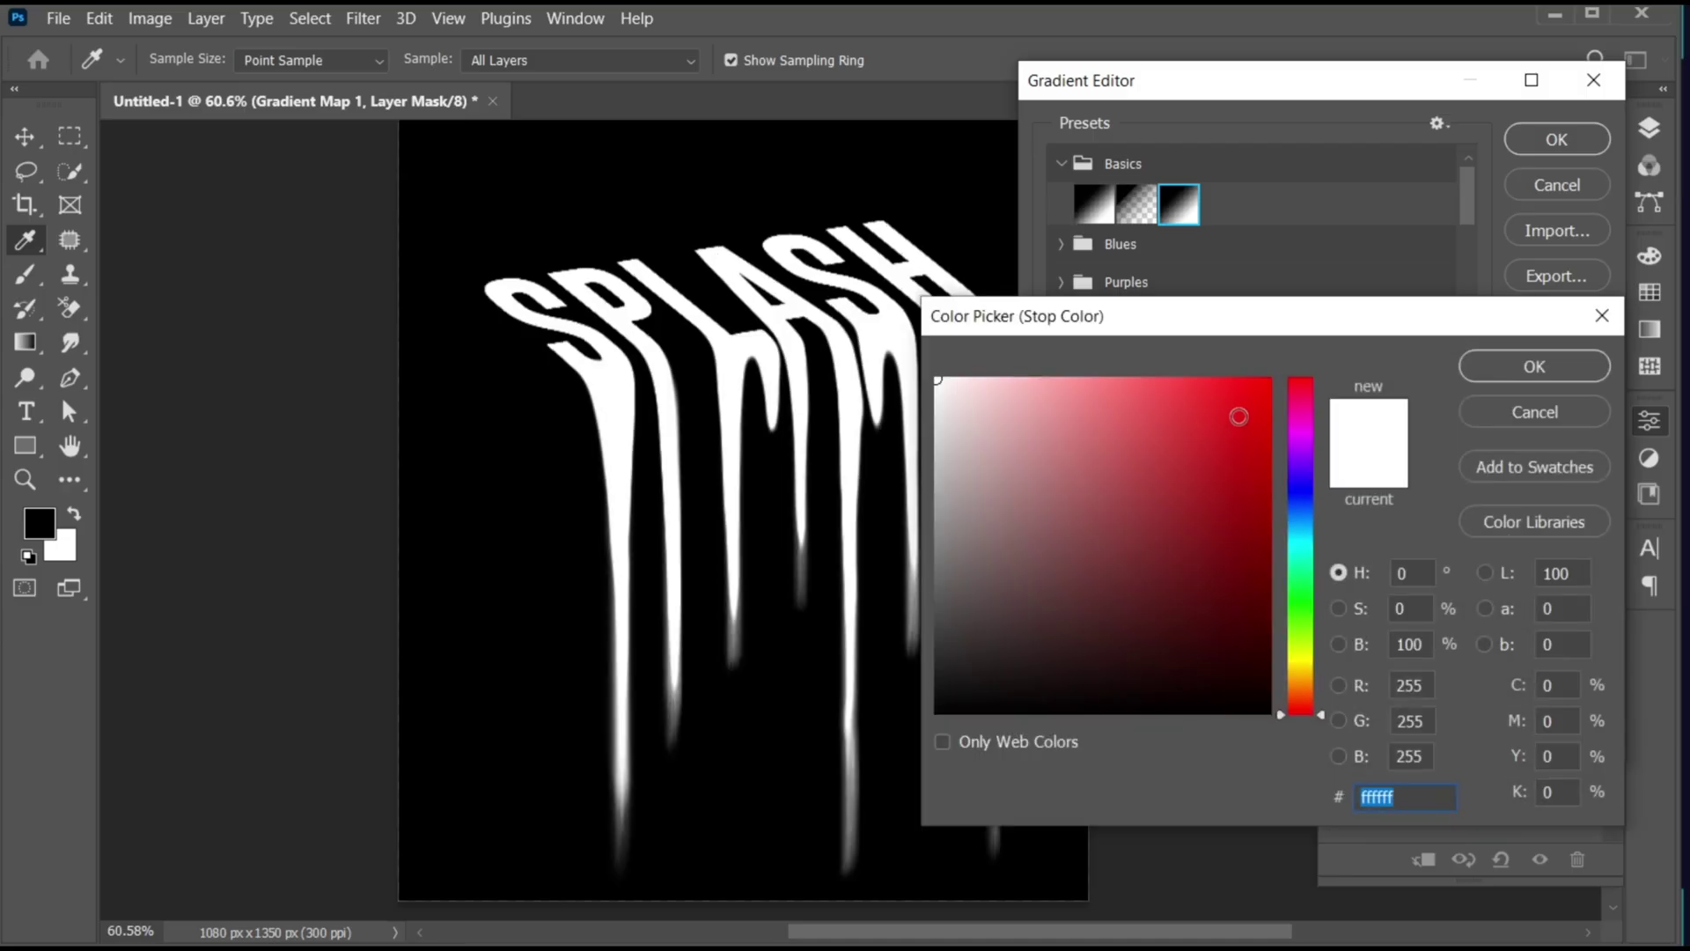
{"action": "type", "text": "ff0000"}
{"action": "left_click", "coordinate": [1509, 363]}
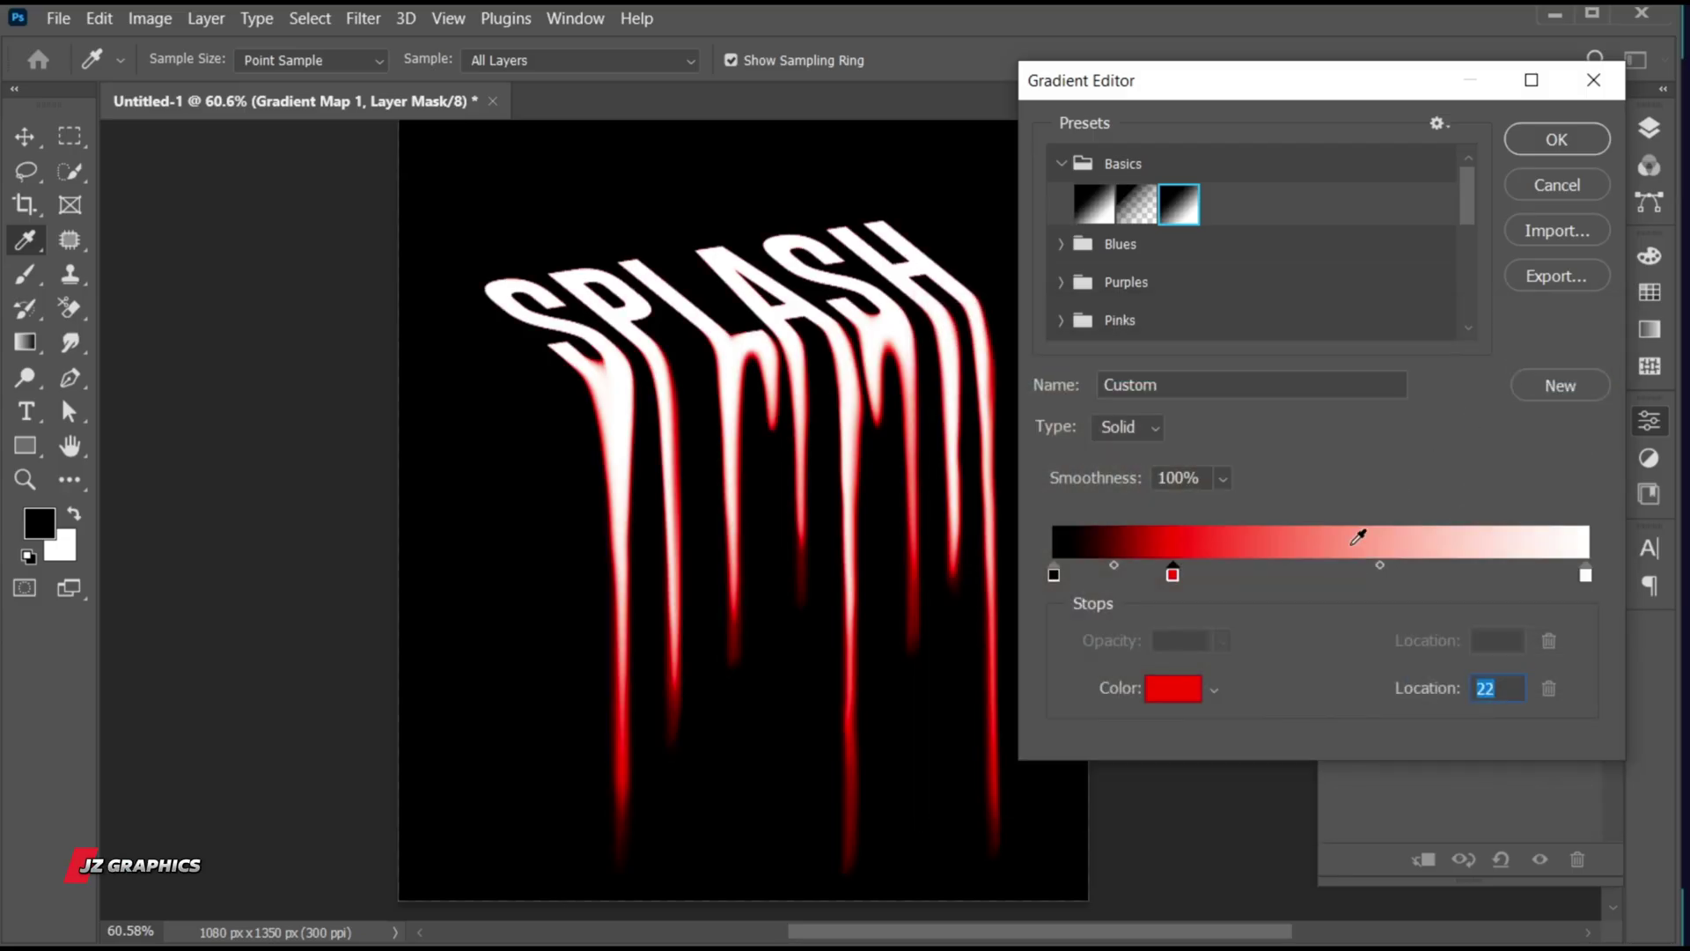
{"action": "left_click", "coordinate": [1183, 686]}
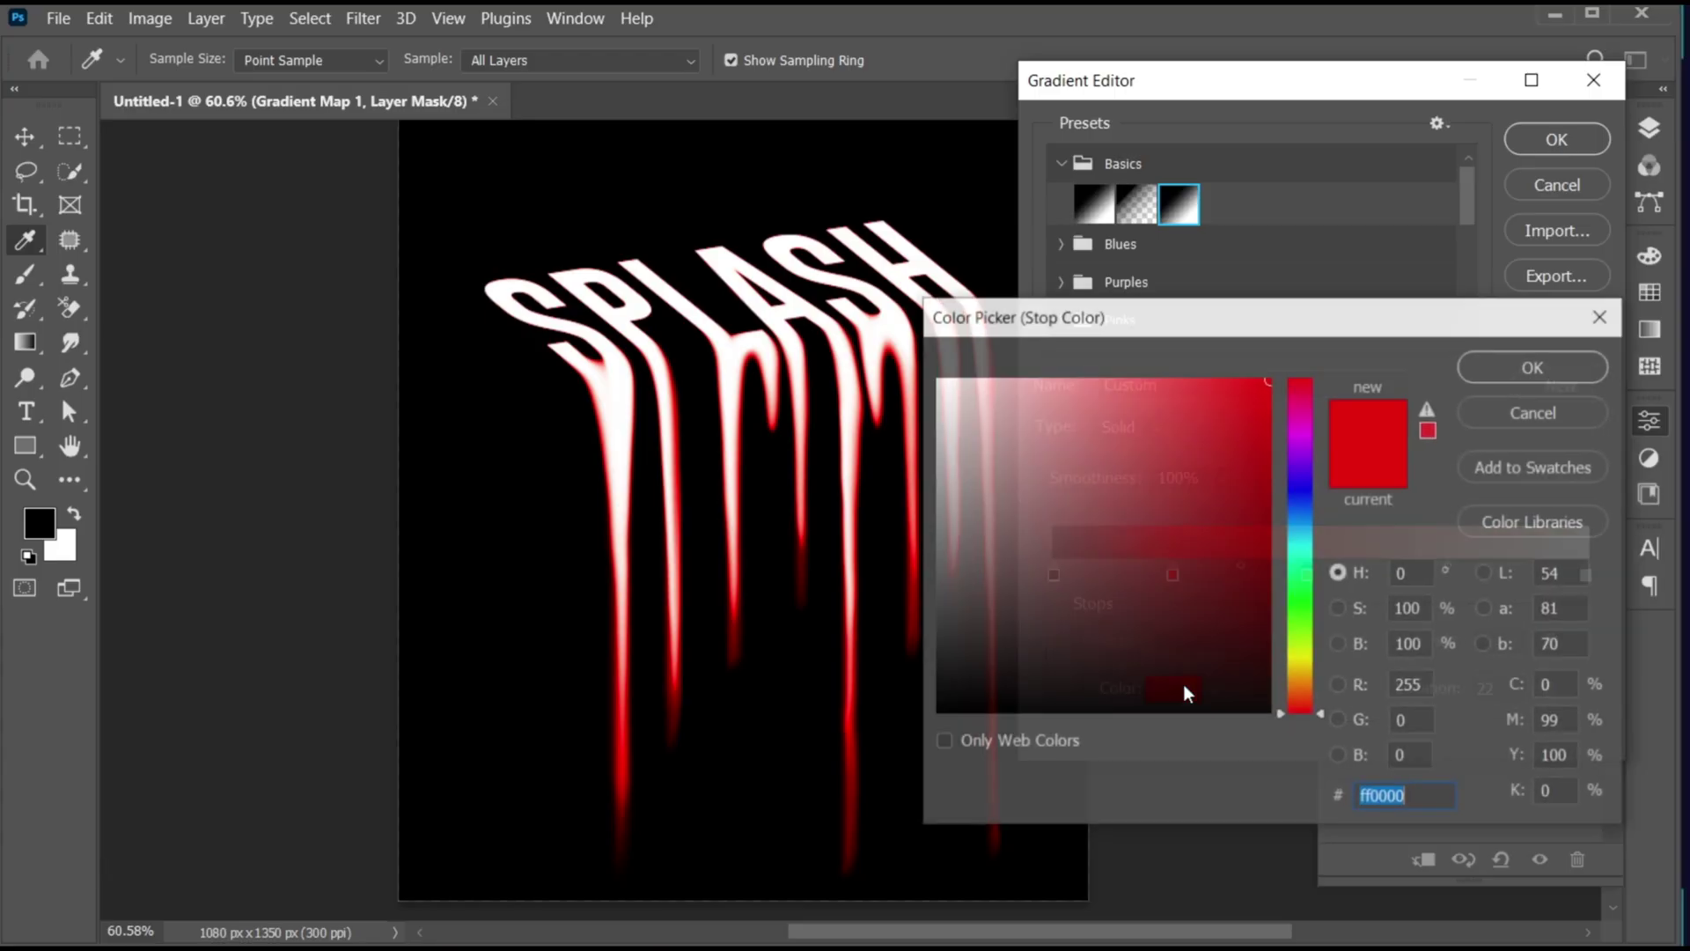
{"action": "left_click_drag", "start_coordinate": [1281, 716], "coordinate": [1280, 654]}
{"action": "left_click", "coordinate": [1525, 370]}
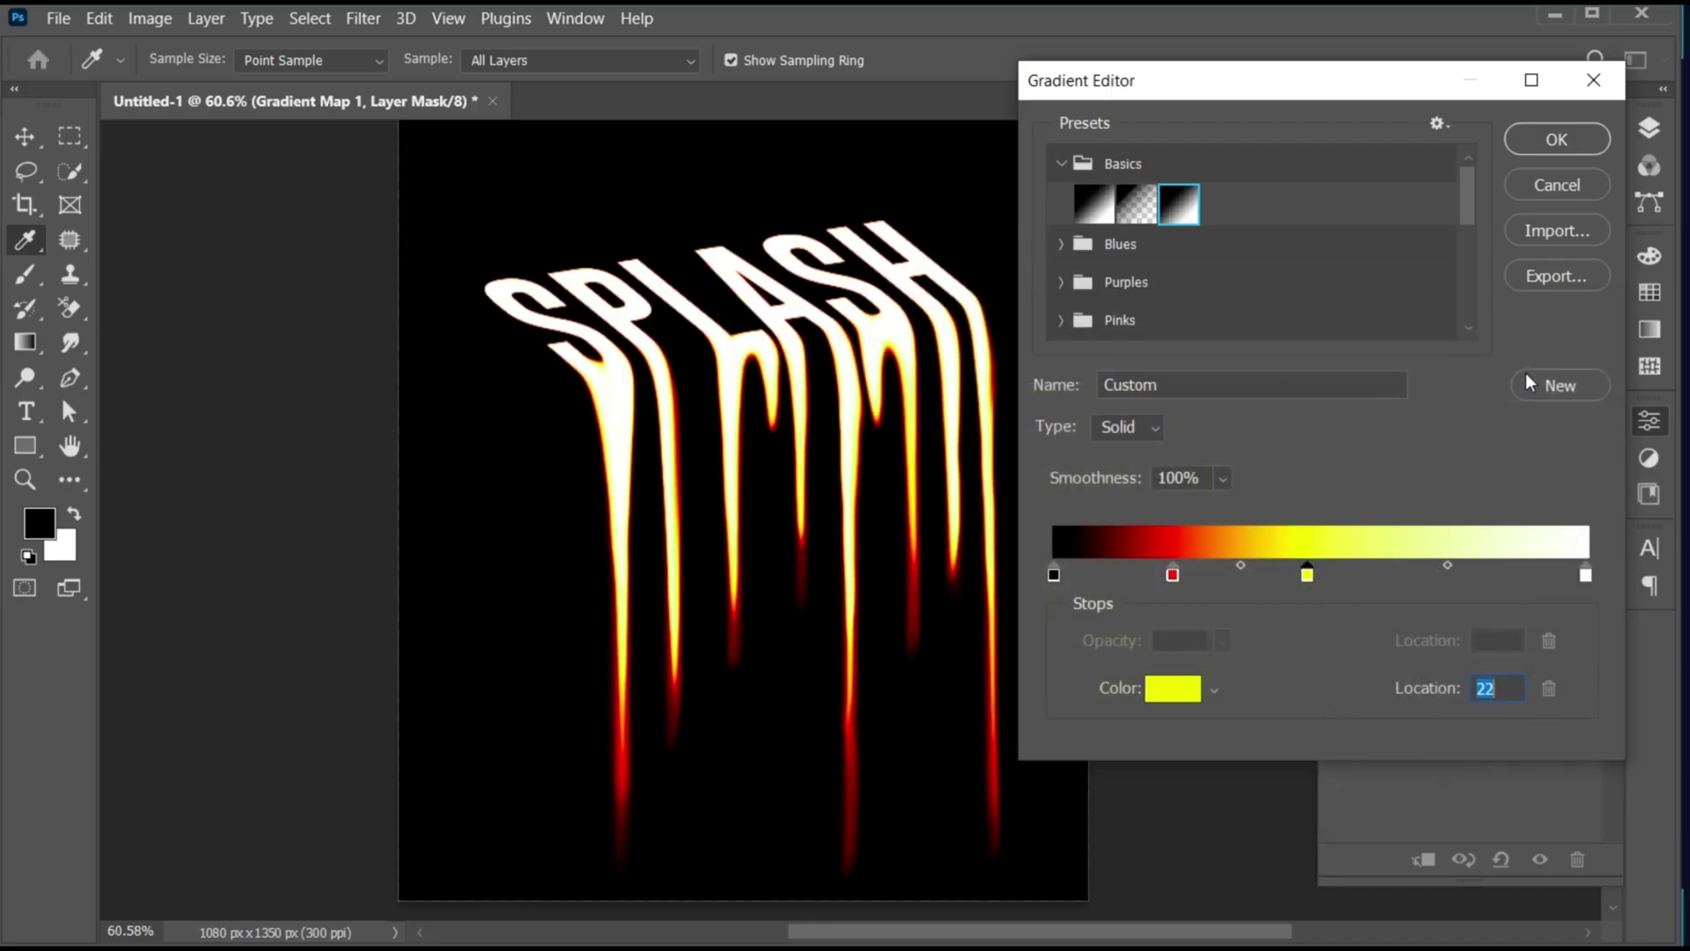
{"action": "left_click_drag", "start_coordinate": [1171, 574], "coordinate": [1206, 577]}
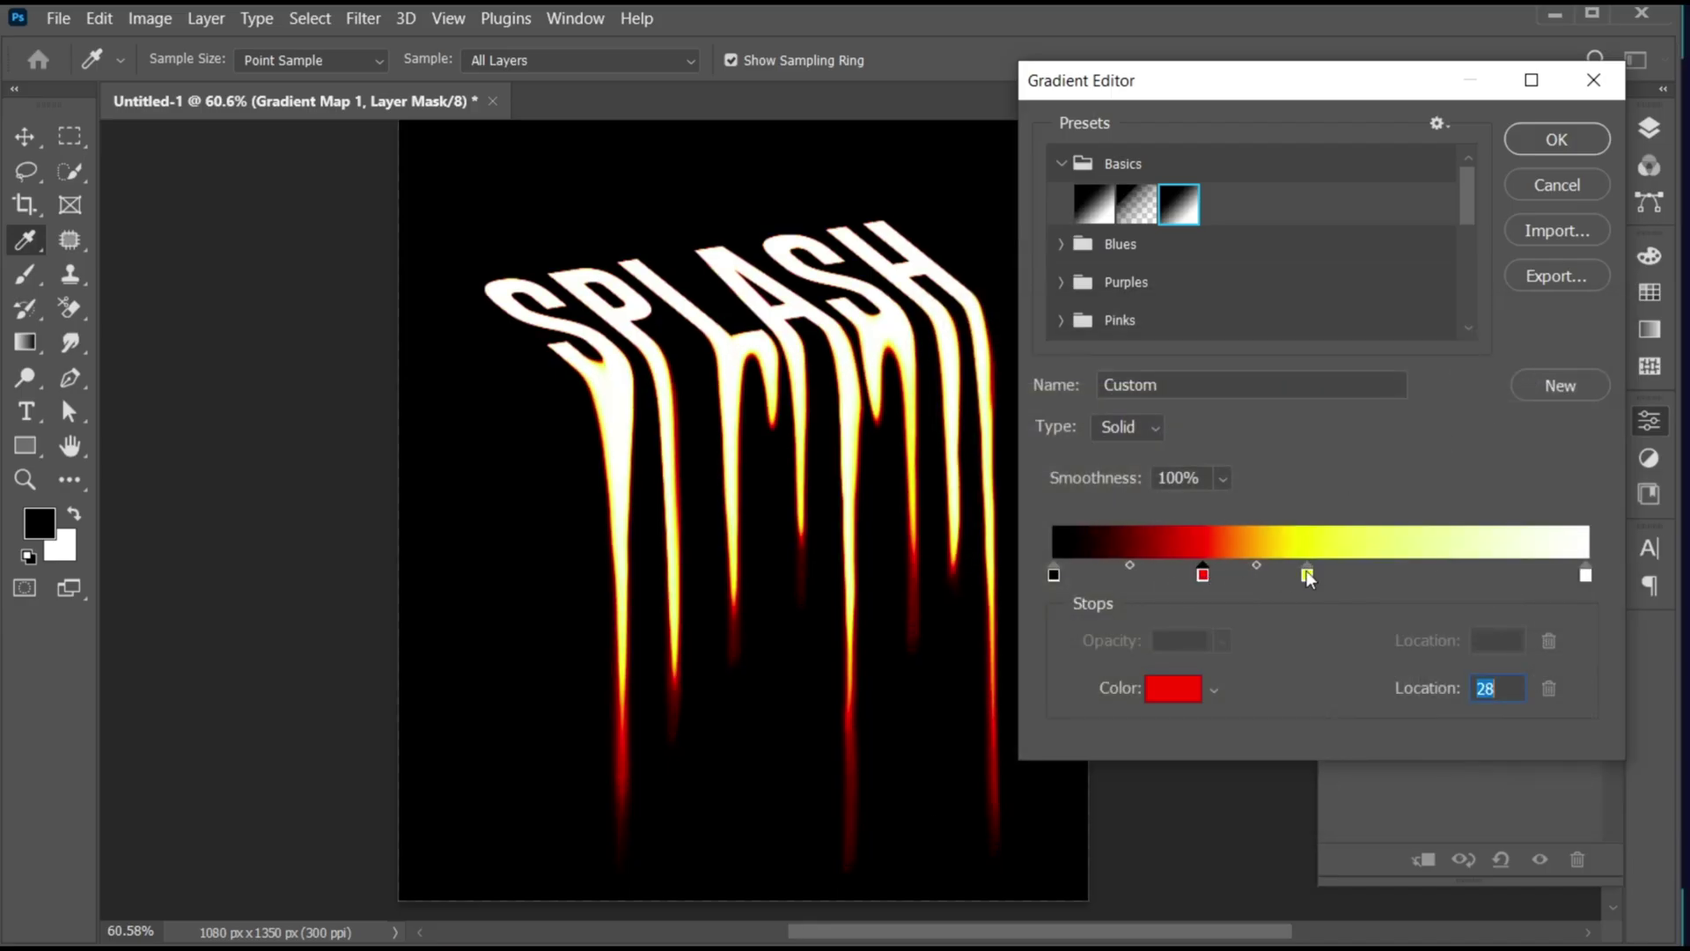
{"action": "left_click_drag", "start_coordinate": [1307, 574], "coordinate": [1362, 570]}
Add an orange stop at 78, move yellow to 55, and apply the gradient.
{"action": "left_click", "coordinate": [1465, 577]}
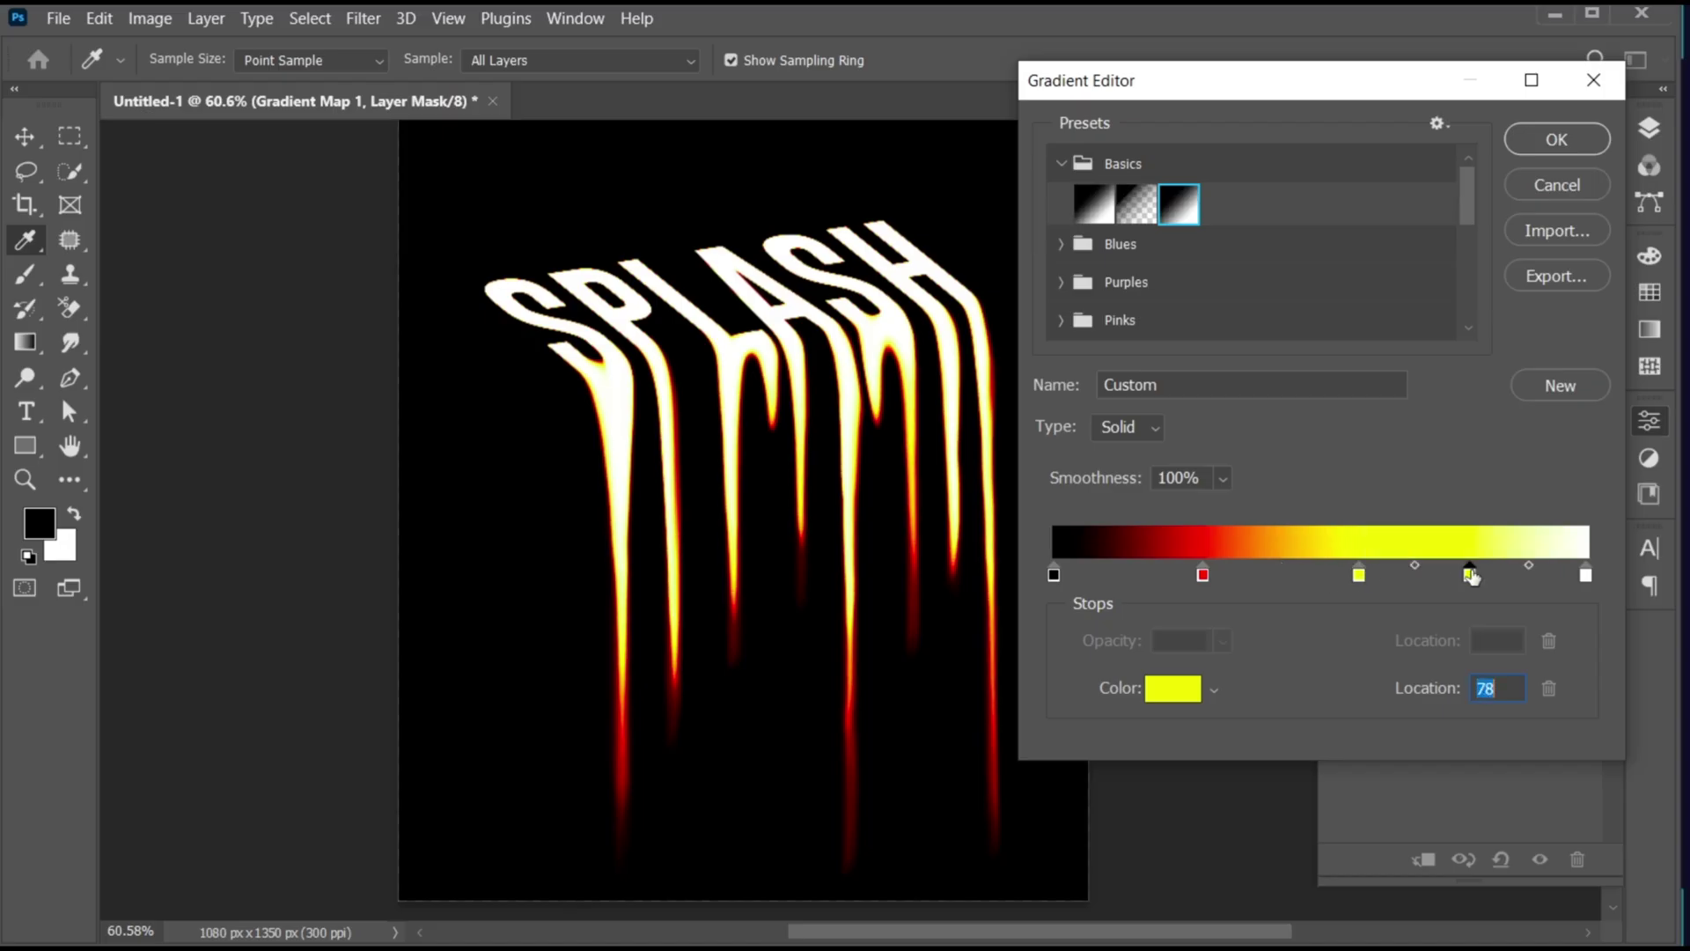
{"action": "left_click", "coordinate": [1184, 689]}
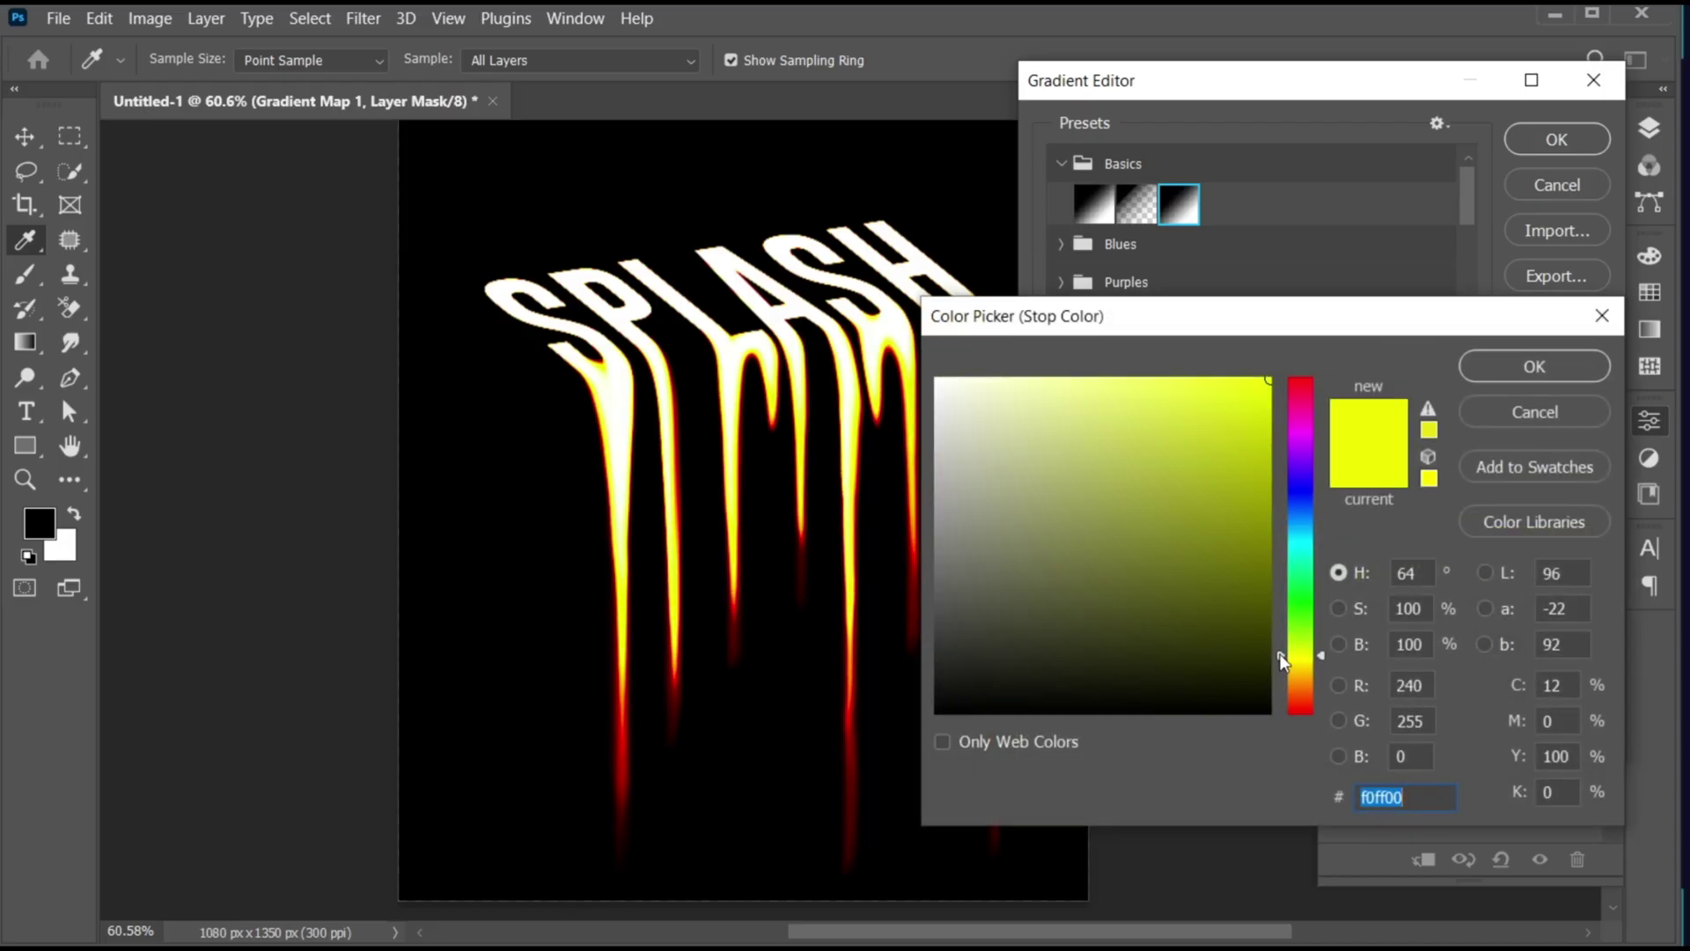
{"action": "left_click_drag", "start_coordinate": [1280, 655], "coordinate": [1280, 678]}
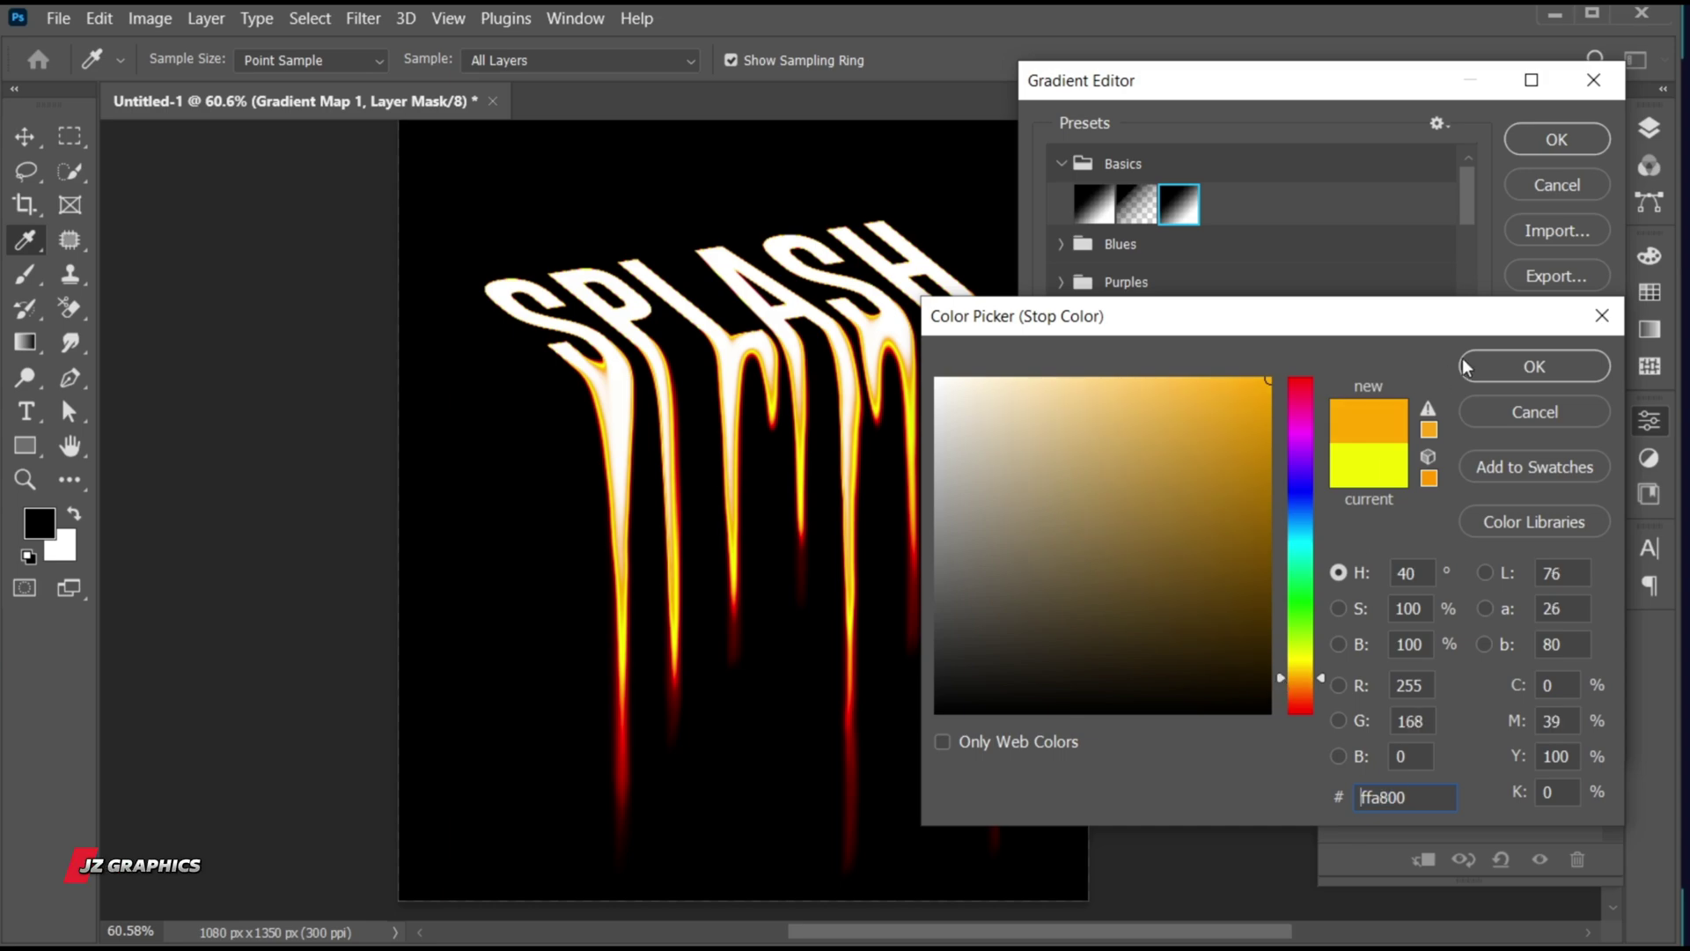
{"action": "left_click", "coordinate": [1493, 367]}
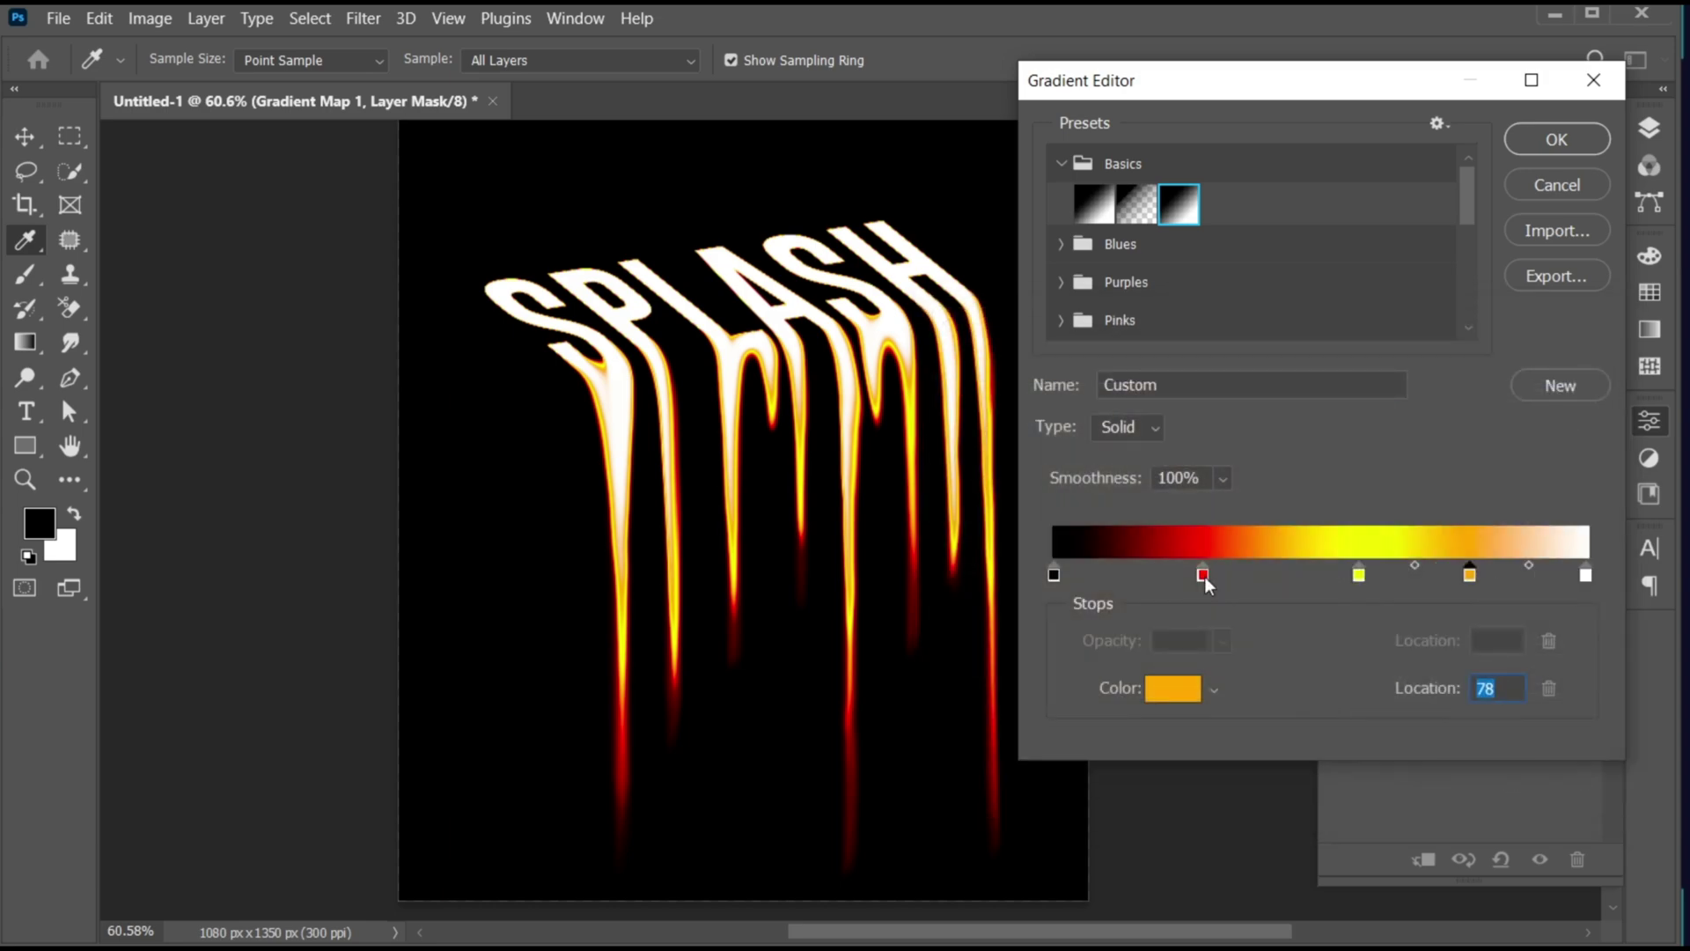
{"action": "left_click_drag", "start_coordinate": [1356, 577], "coordinate": [1345, 577]}
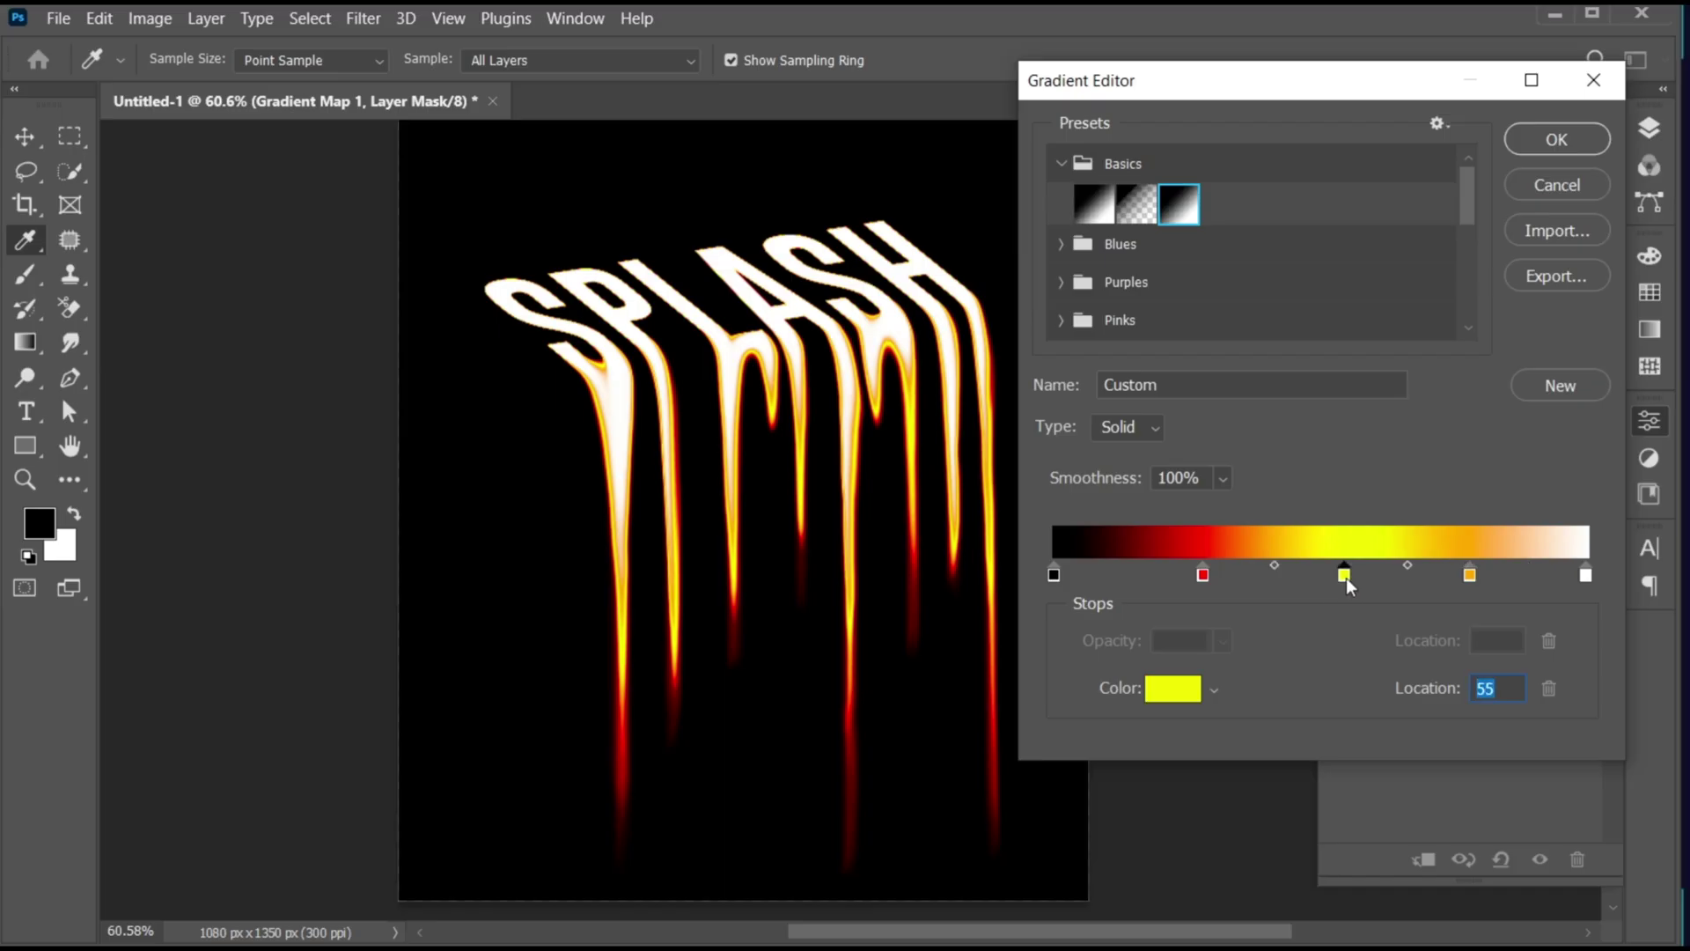
{"action": "left_click", "coordinate": [1469, 575]}
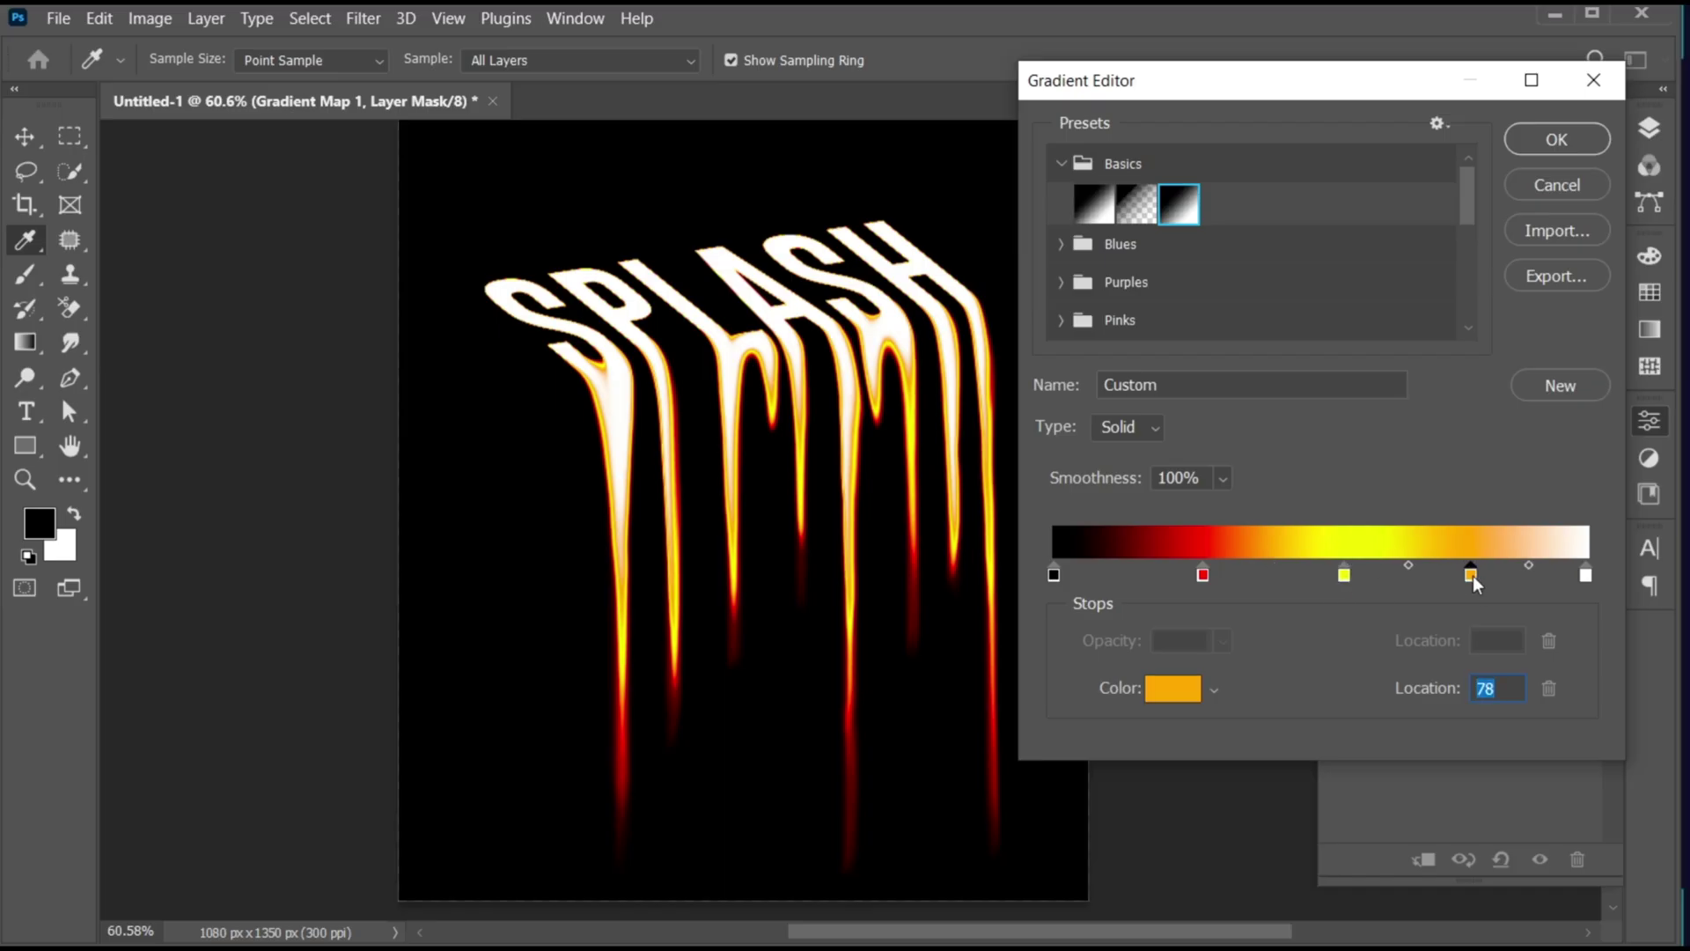
{"action": "left_click", "coordinate": [1557, 138]}
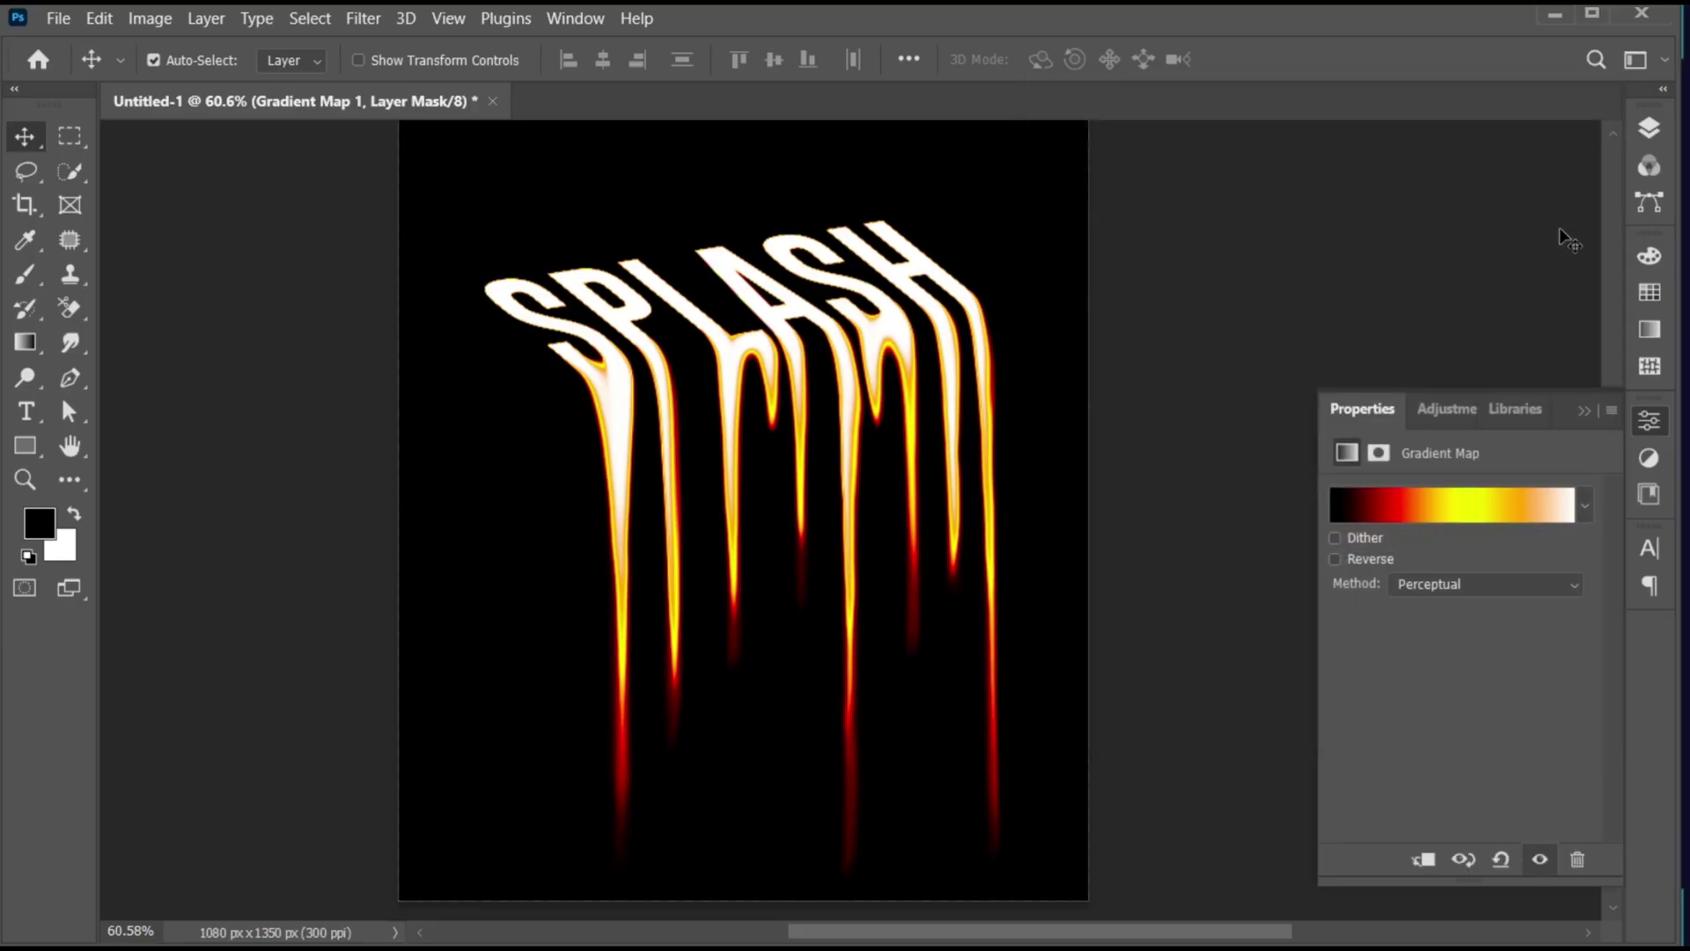
Fit the poster in view and type PS TUTORIAL above SPLASH.
{"action": "left_click", "coordinate": [1595, 412]}
{"action": "key", "text": "ctrl+0"}
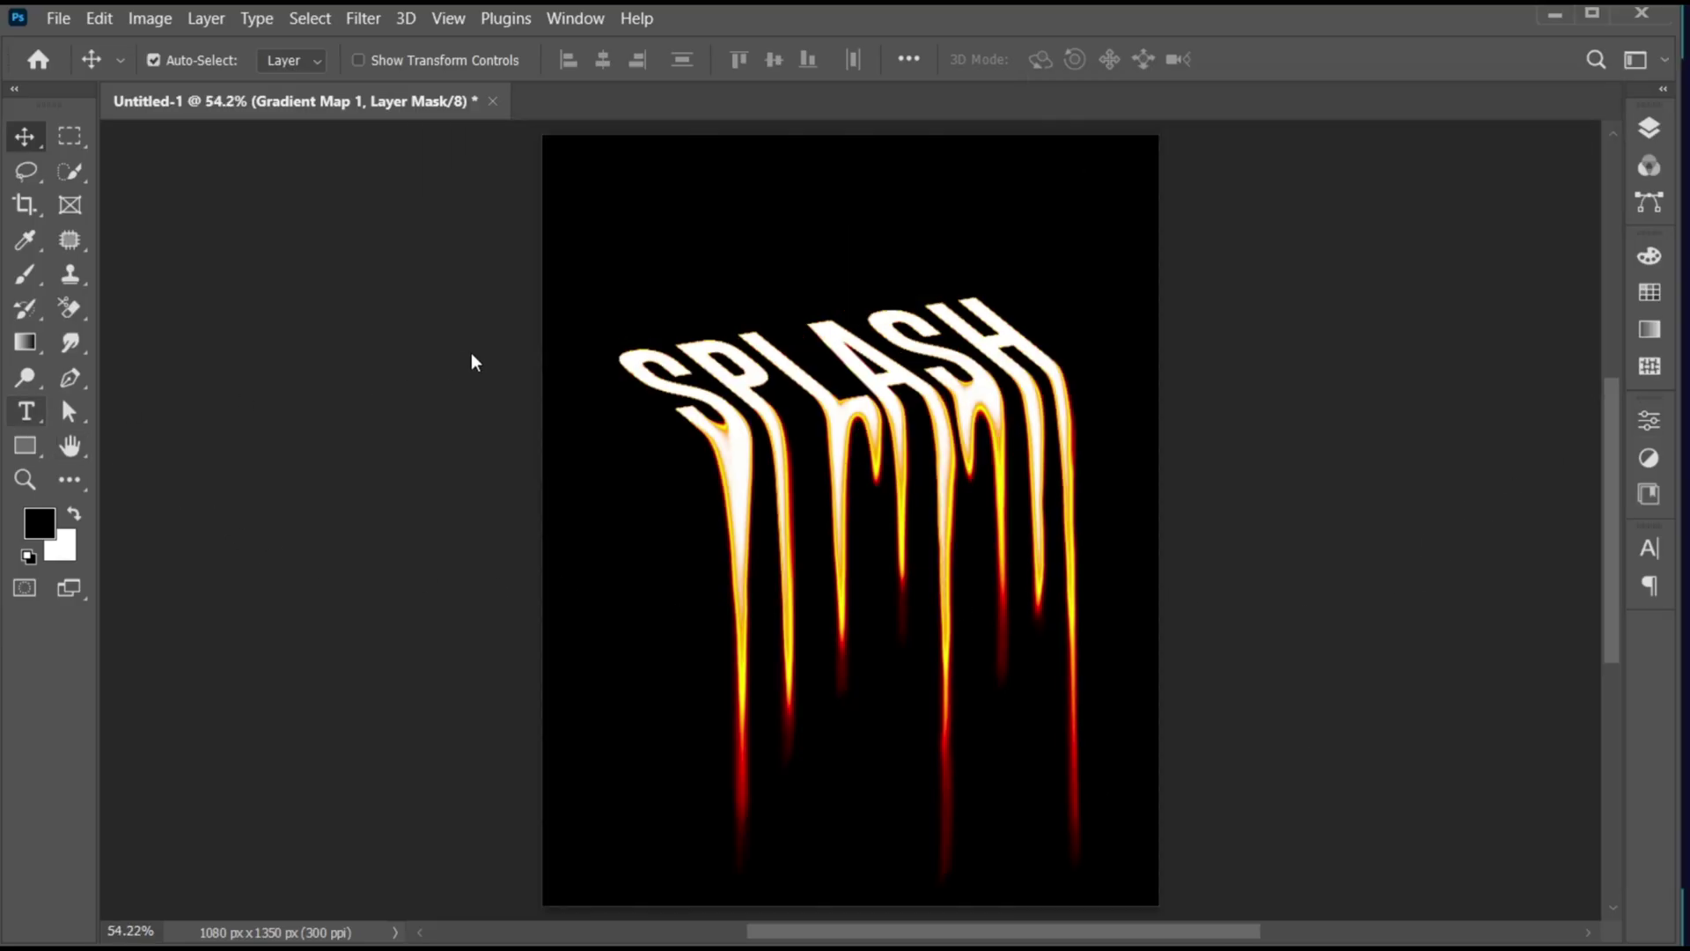
{"action": "left_click", "coordinate": [25, 412]}
{"action": "left_click", "coordinate": [655, 252]}
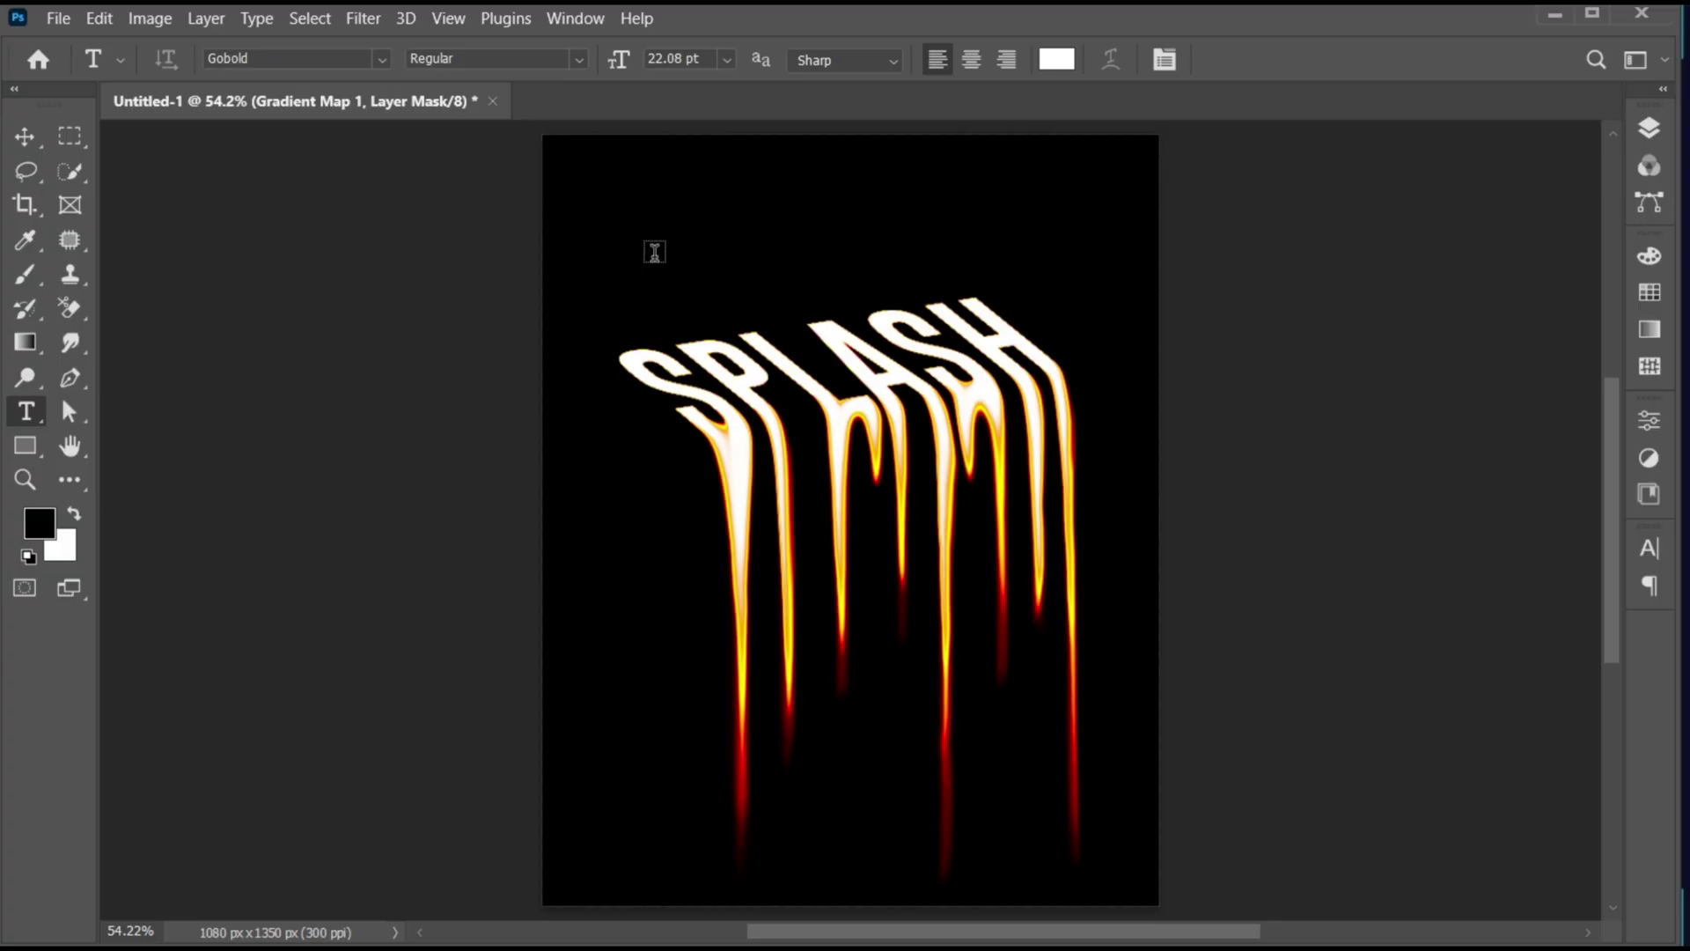
{"action": "left_click", "coordinate": [655, 253]}
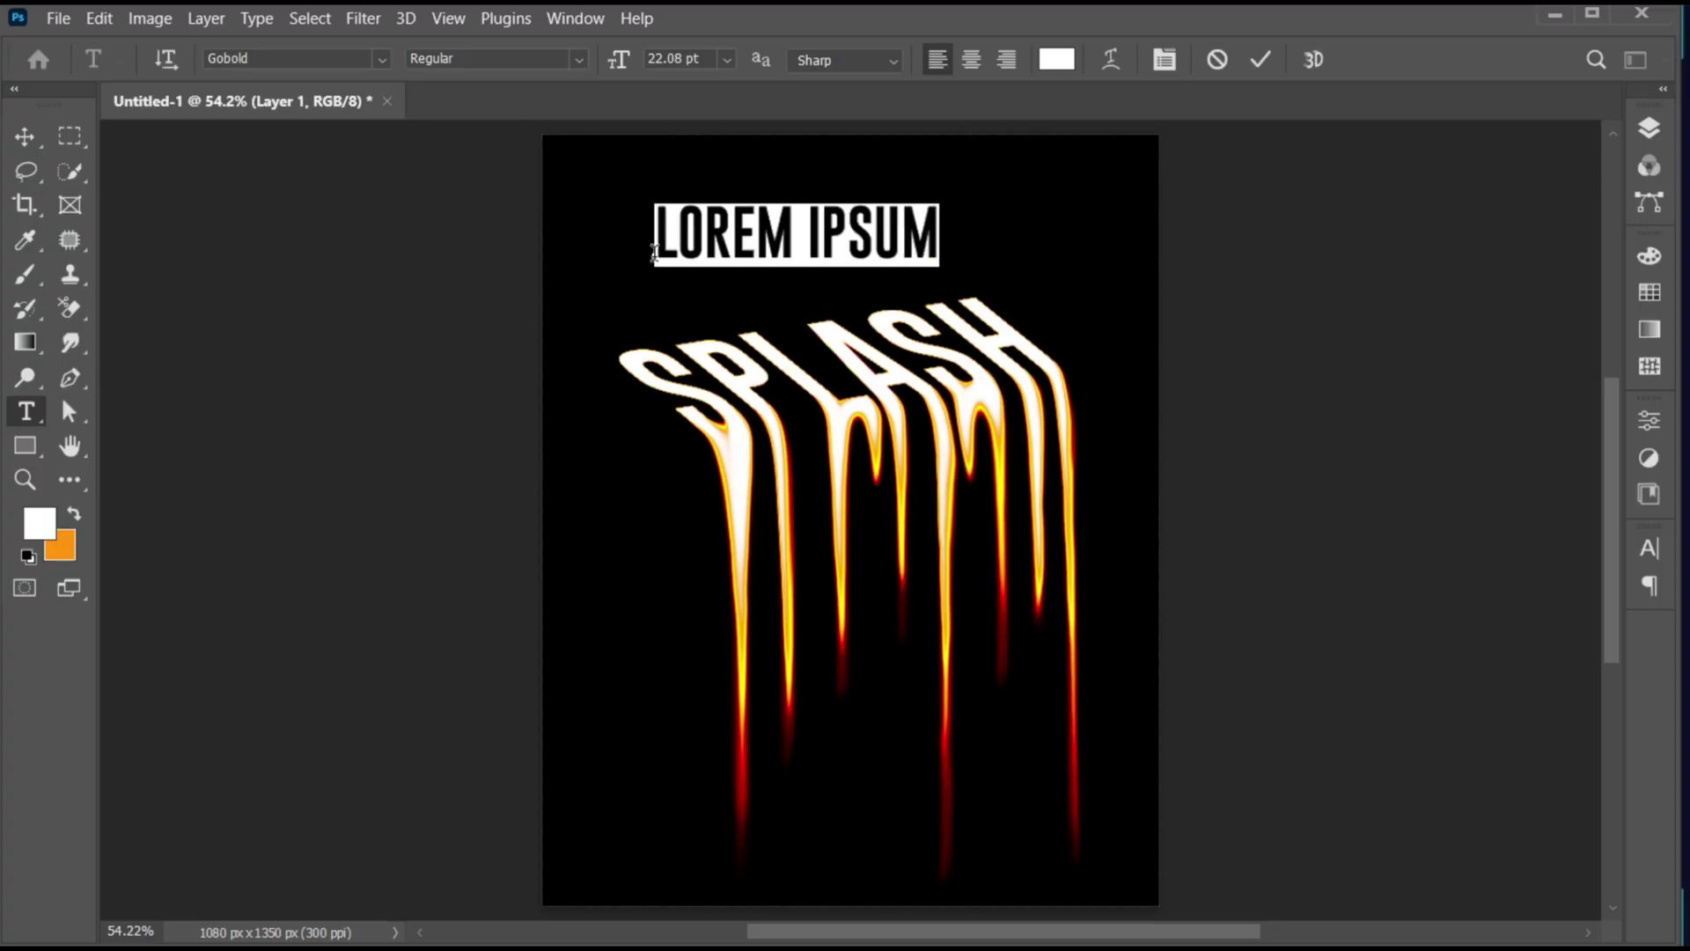
{"action": "type", "text": "PS TUTORIAL"}
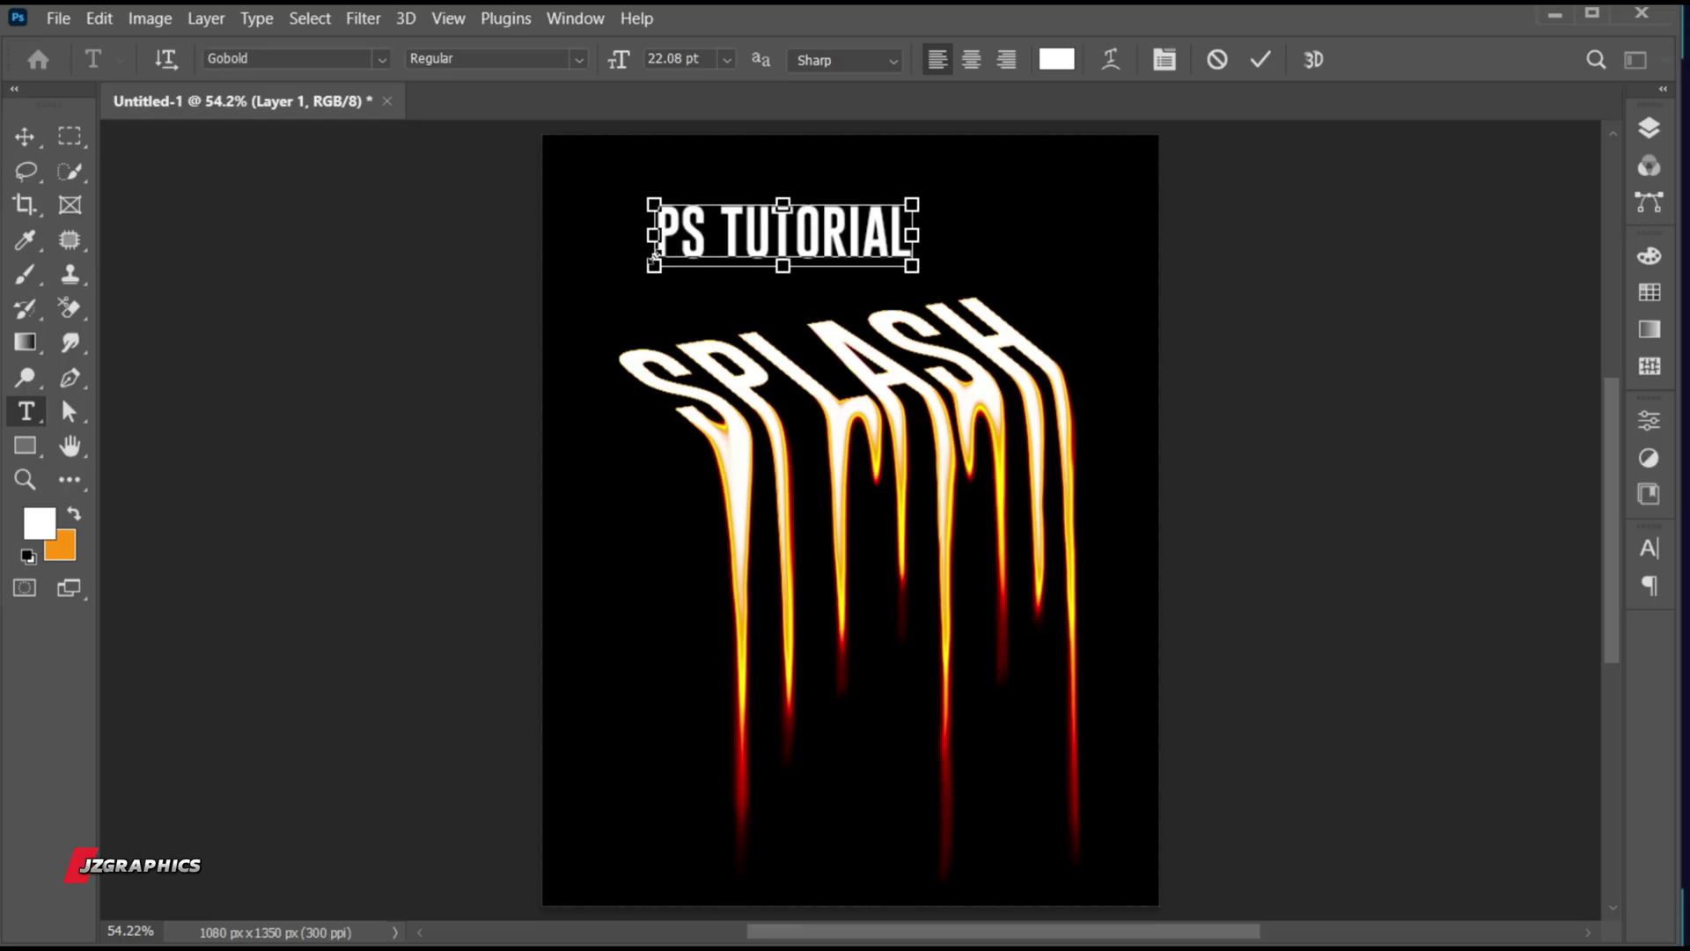
Set the PS TUTORIAL header's tracking to 40.
{"action": "key", "text": "ctrl+a"}
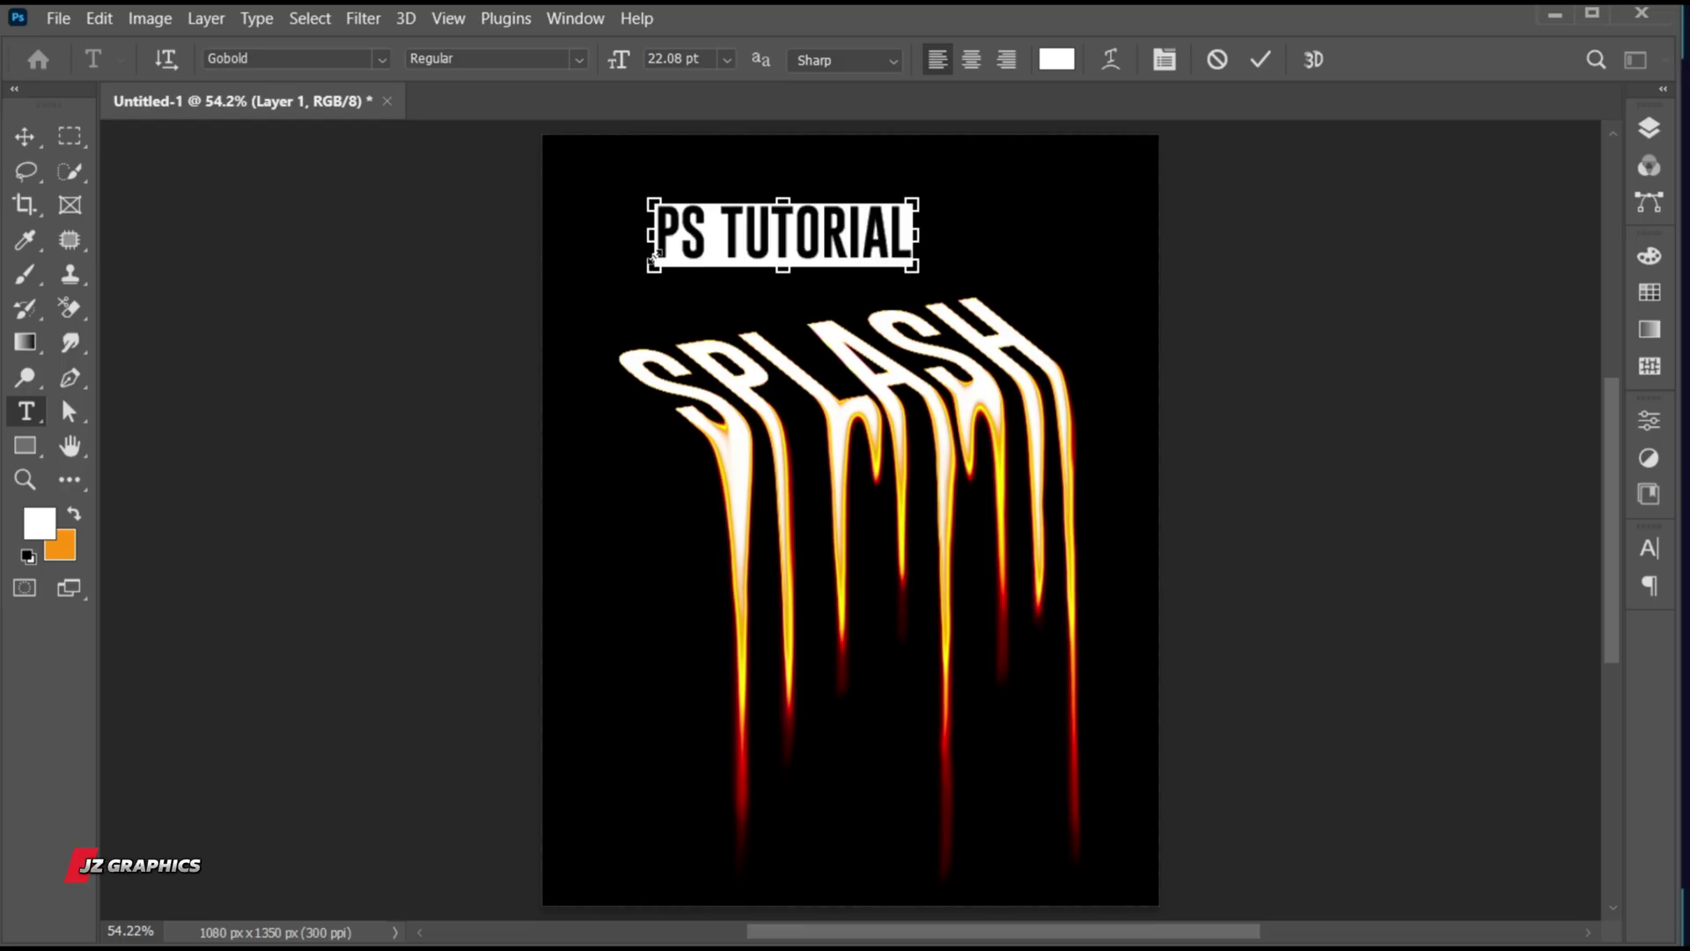
{"action": "left_click", "coordinate": [1647, 548]}
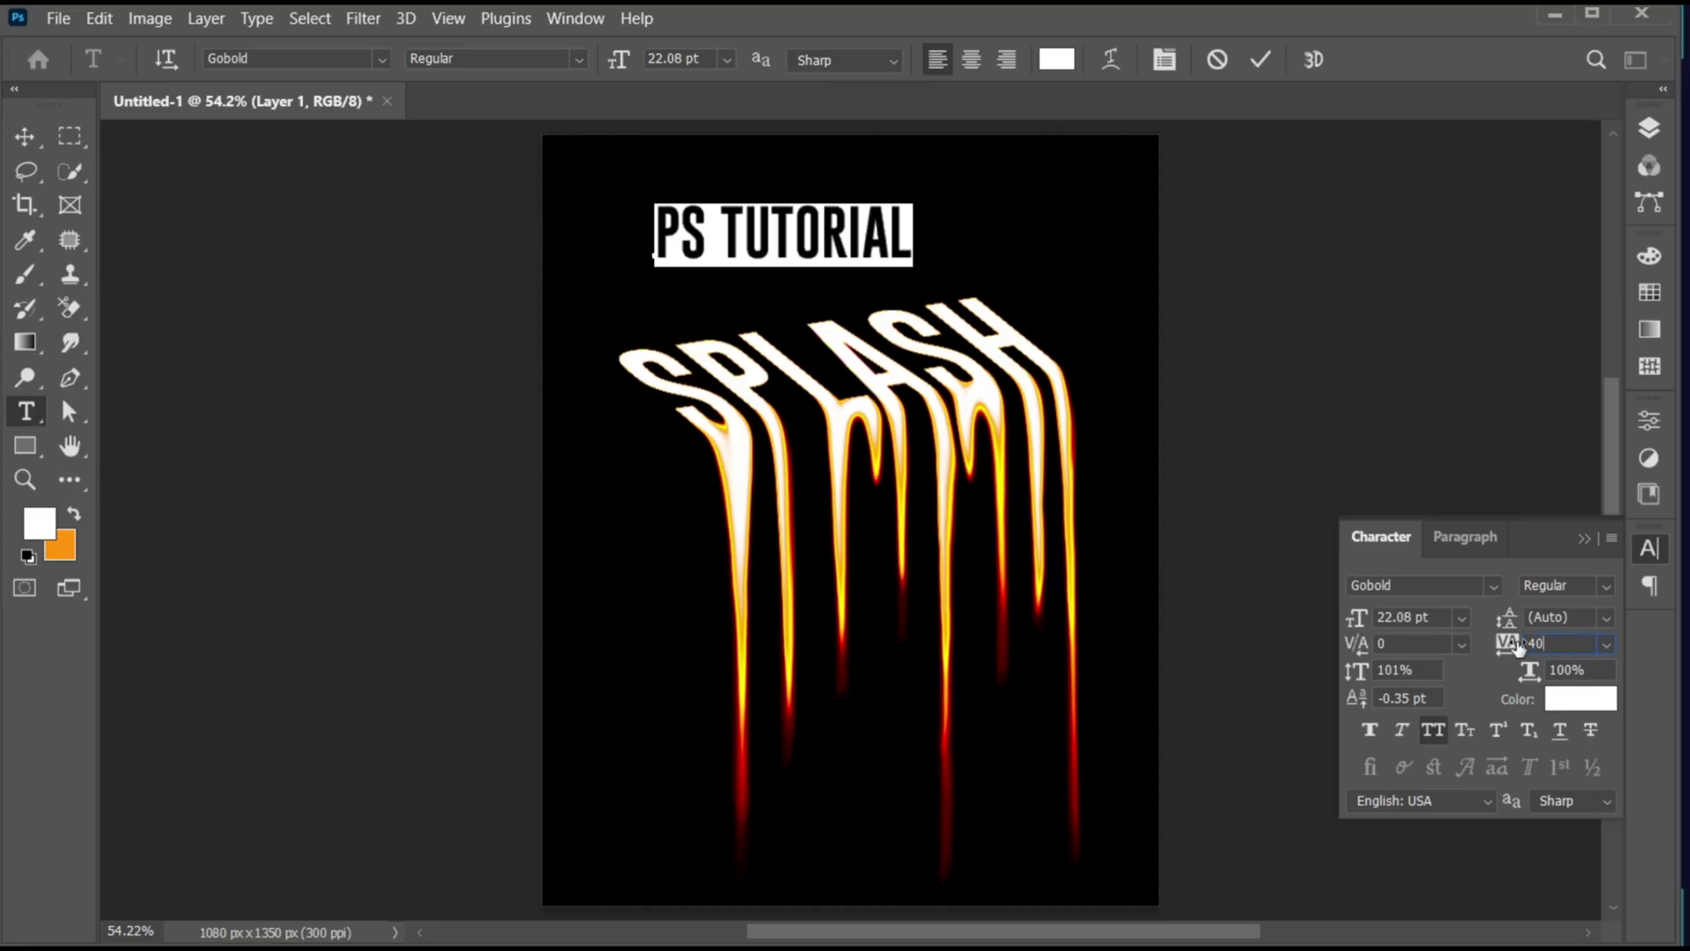
{"action": "left_click", "coordinate": [1516, 643]}
{"action": "type", "text": "40"}
{"action": "key", "text": "Return"}
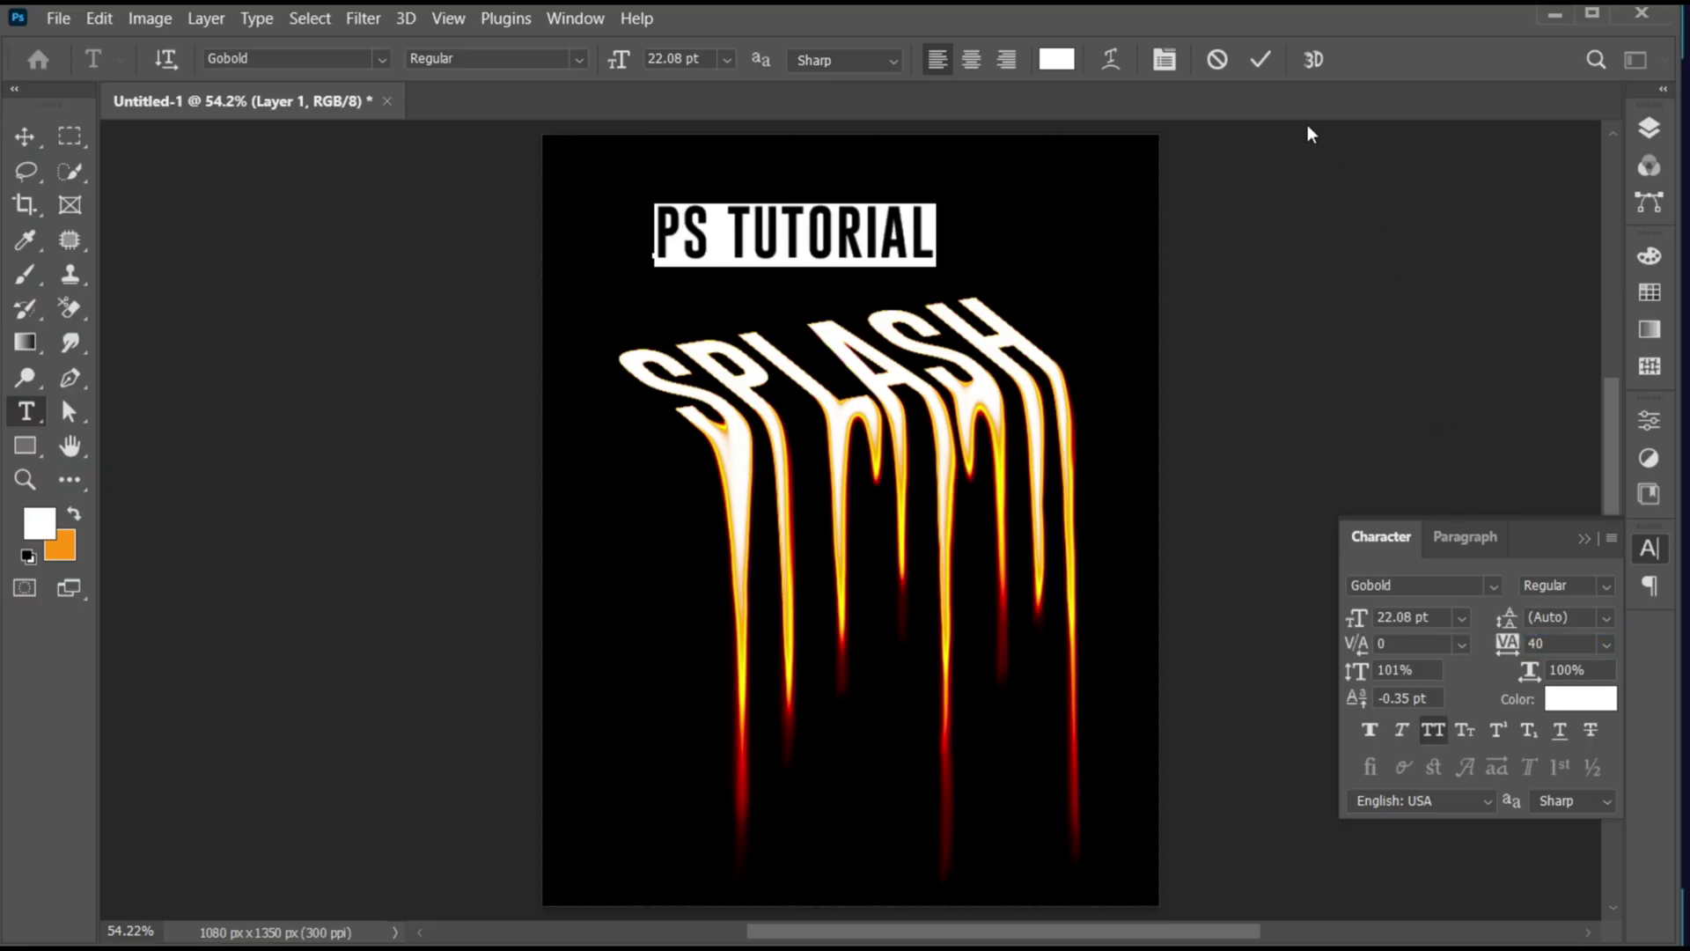
Scale the PS TUTORIAL header down to about 65%.
{"action": "key", "text": "v"}
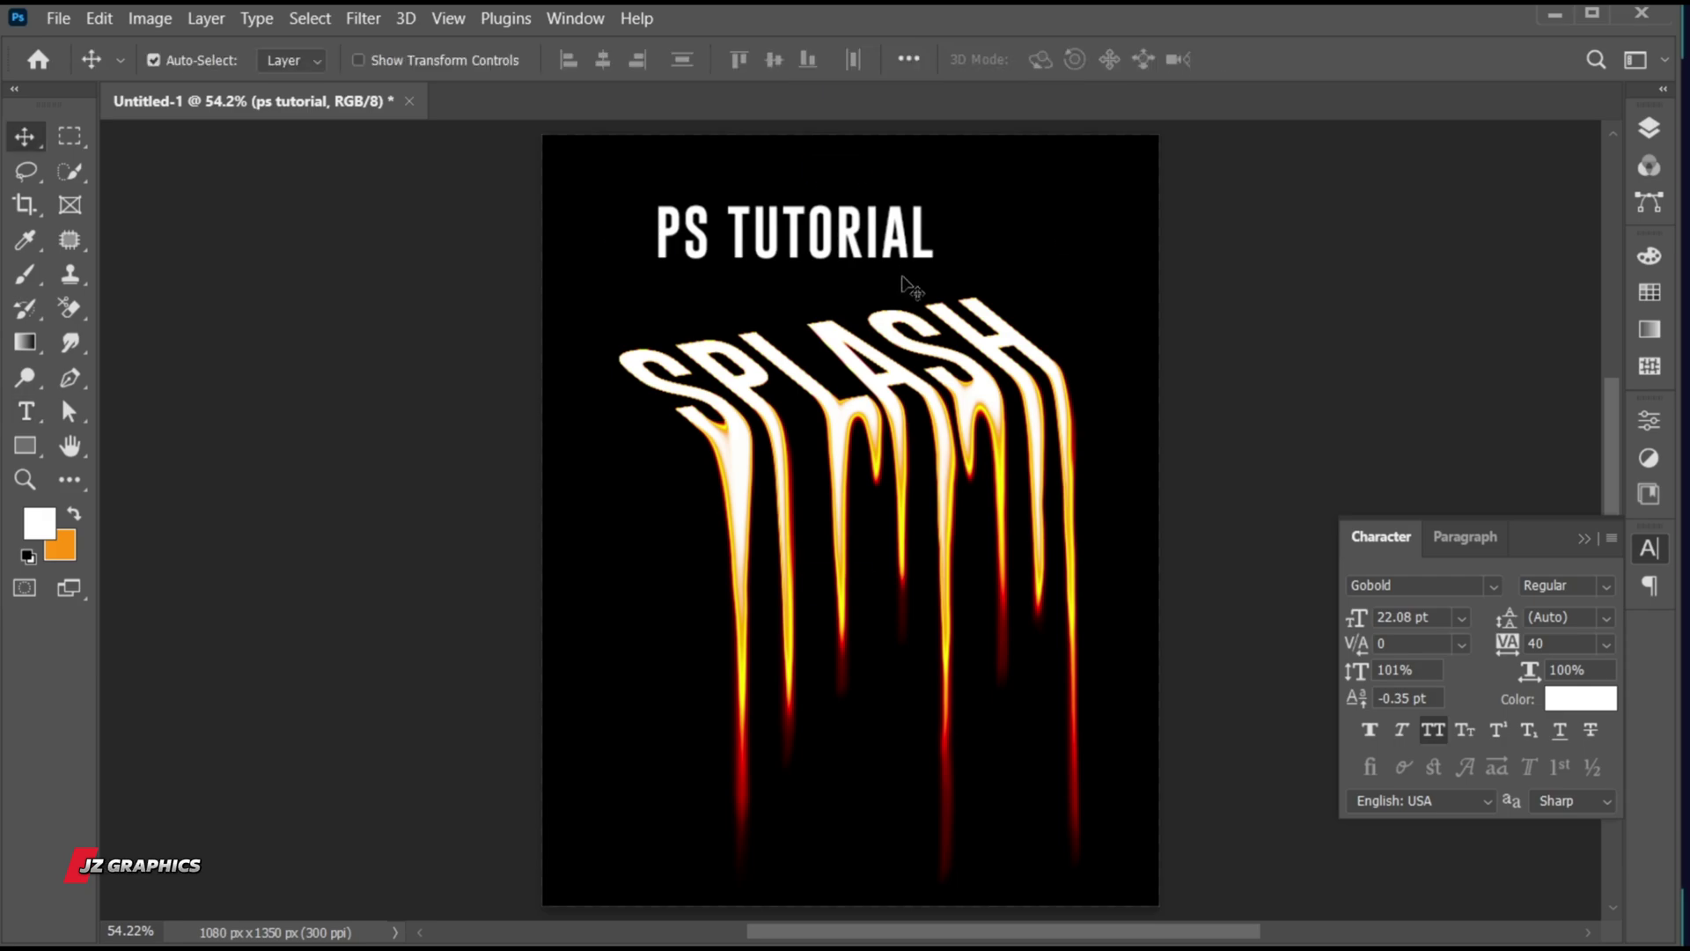
{"action": "key", "text": "ctrl+t"}
{"action": "left_click_drag", "start_coordinate": [935, 262], "coordinate": [1070, 189]}
{"action": "key", "text": "Return"}
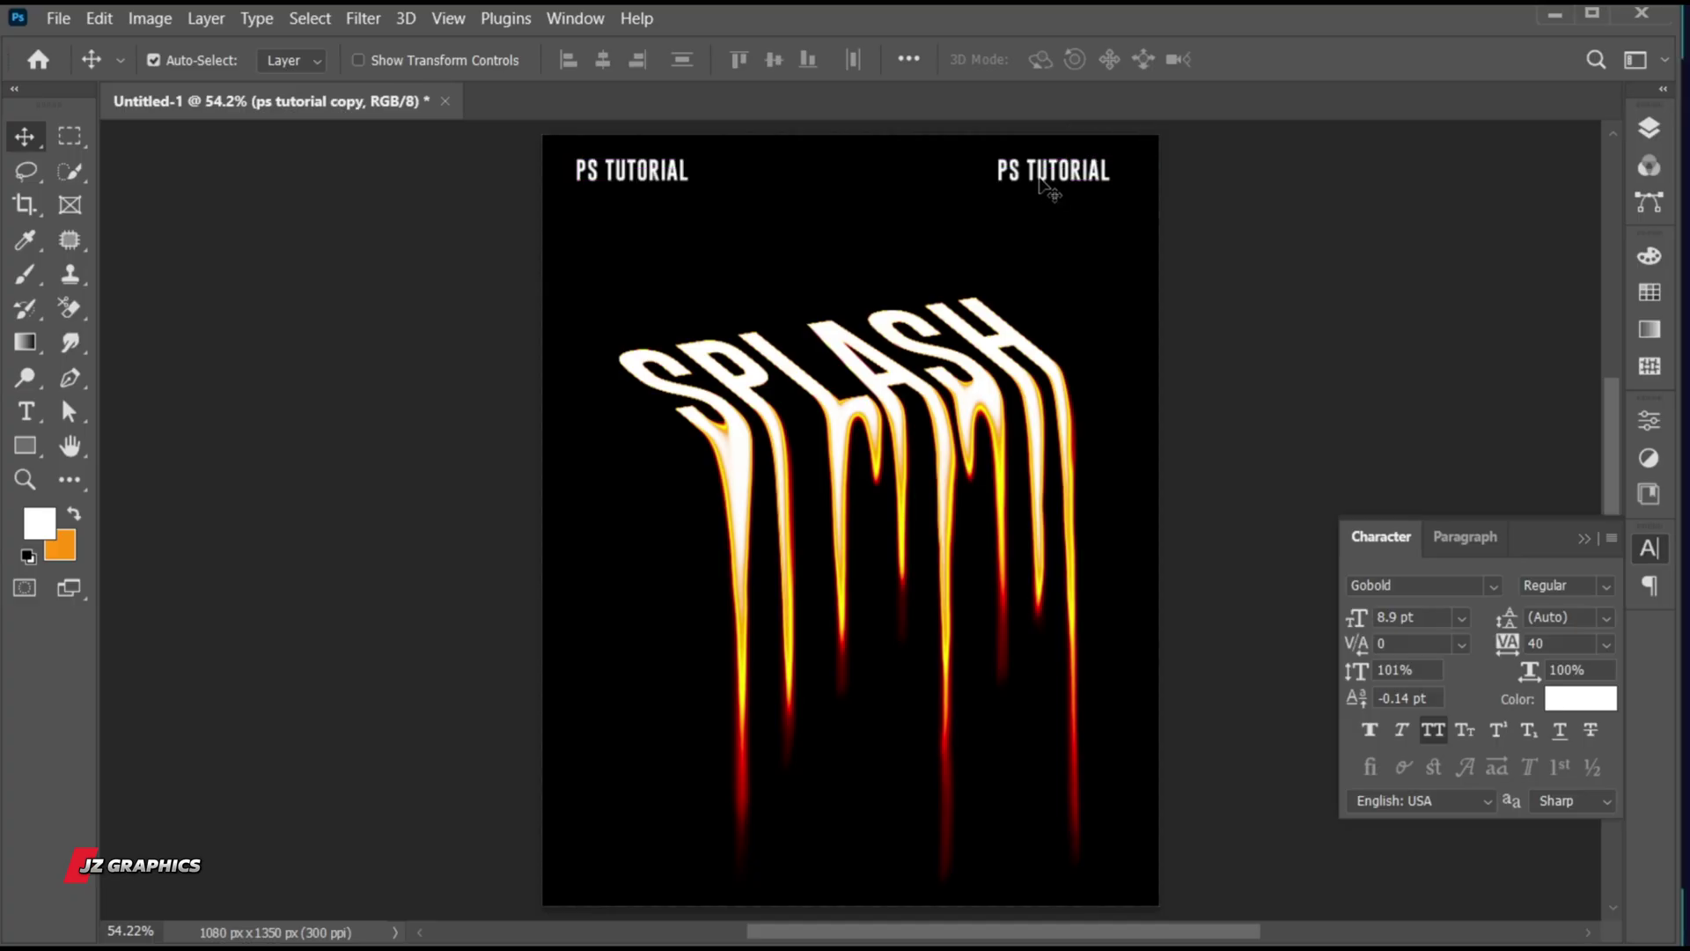
Retype the right-hand copy as the date 14/10 2025 and duplicate PS TUTORIAL above SPLASH.
{"action": "double_click", "coordinate": [1037, 174]}
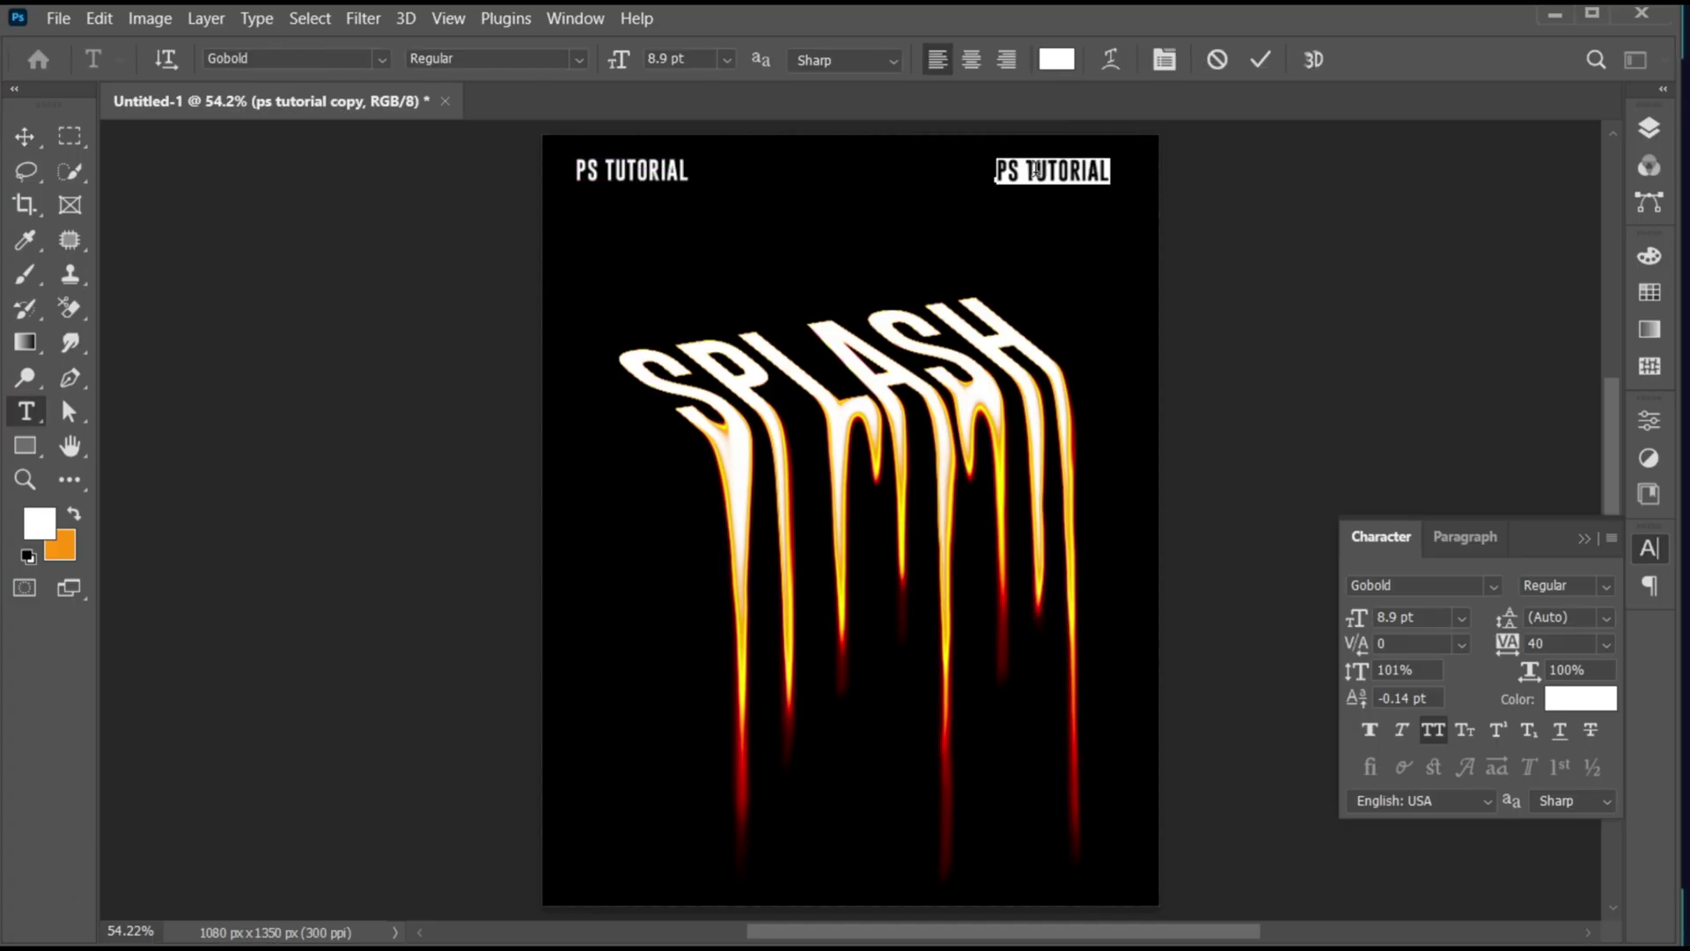
{"action": "type", "text": "14/10 "}
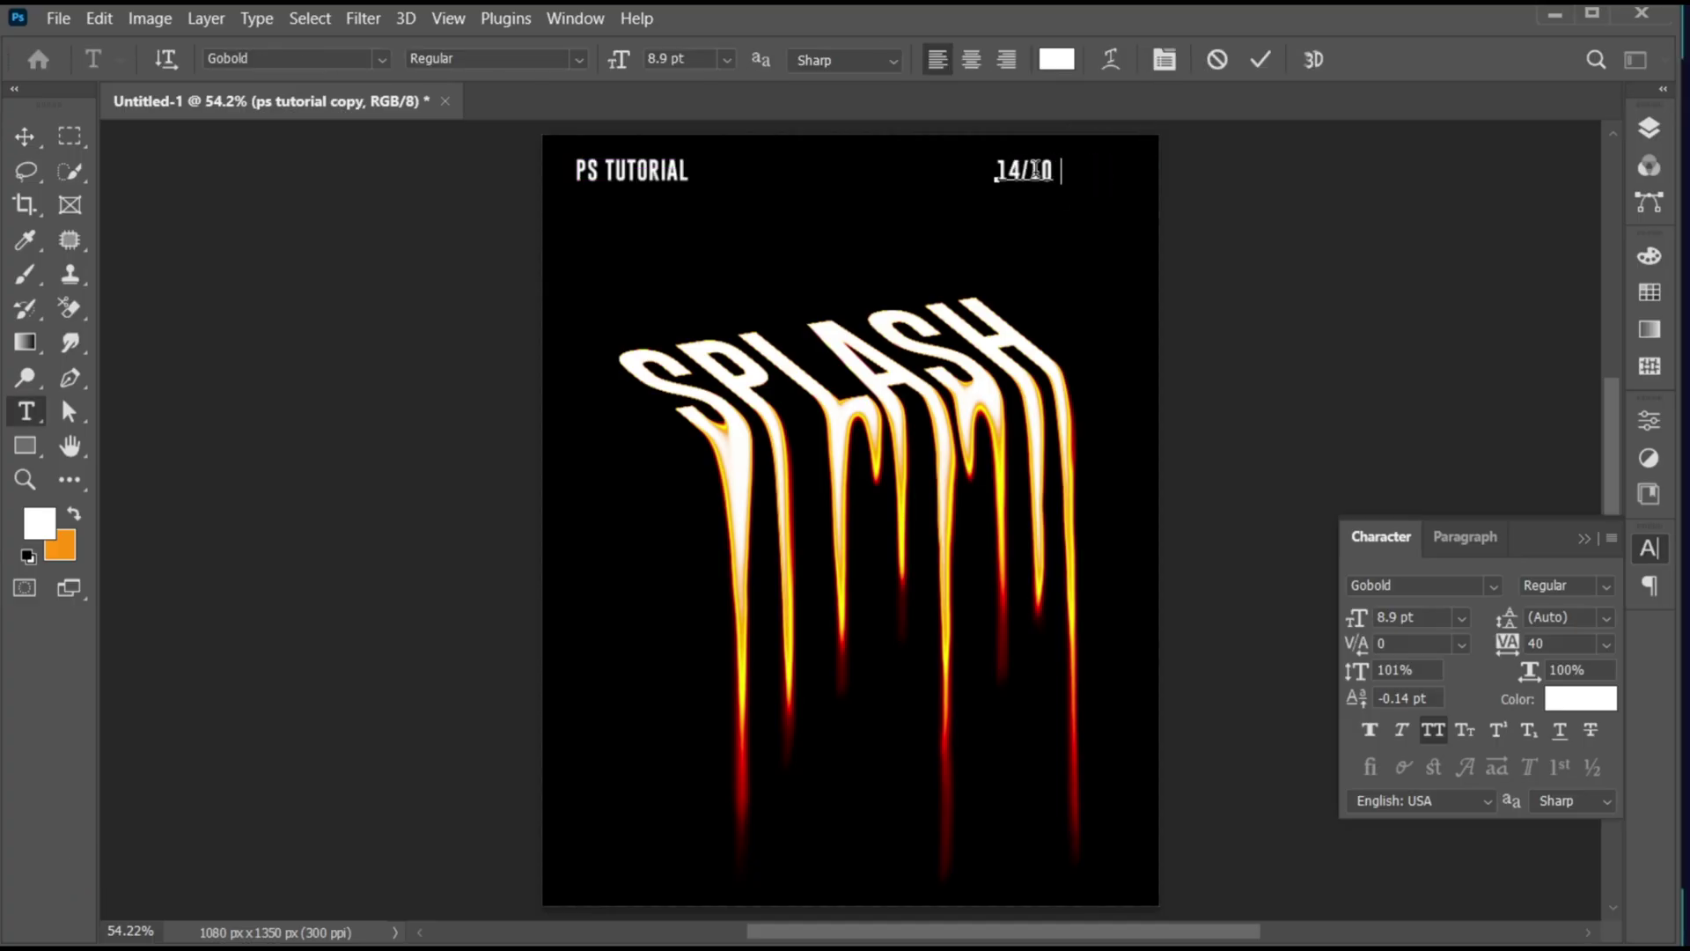
{"action": "type", "text": "2025"}
{"action": "left_click", "coordinate": [1261, 59]}
{"action": "key", "text": "v"}
{"action": "left_click_drag", "start_coordinate": [1081, 179], "coordinate": [1096, 180]}
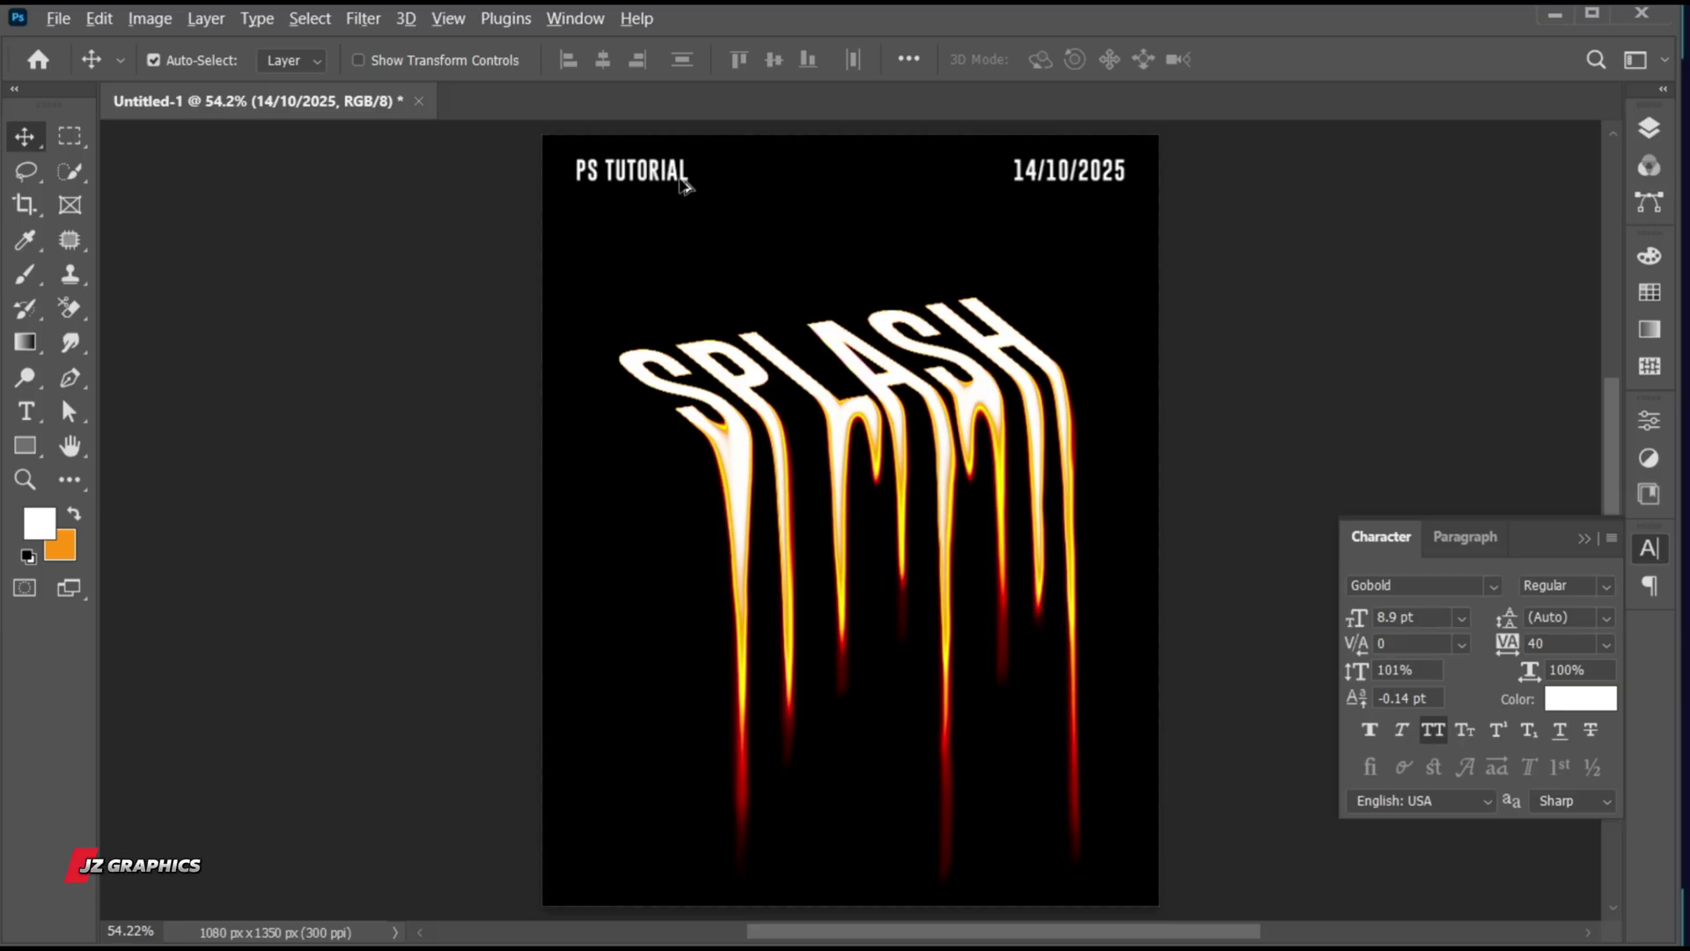
{"action": "left_click_drag", "start_coordinate": [682, 182], "coordinate": [782, 294]}
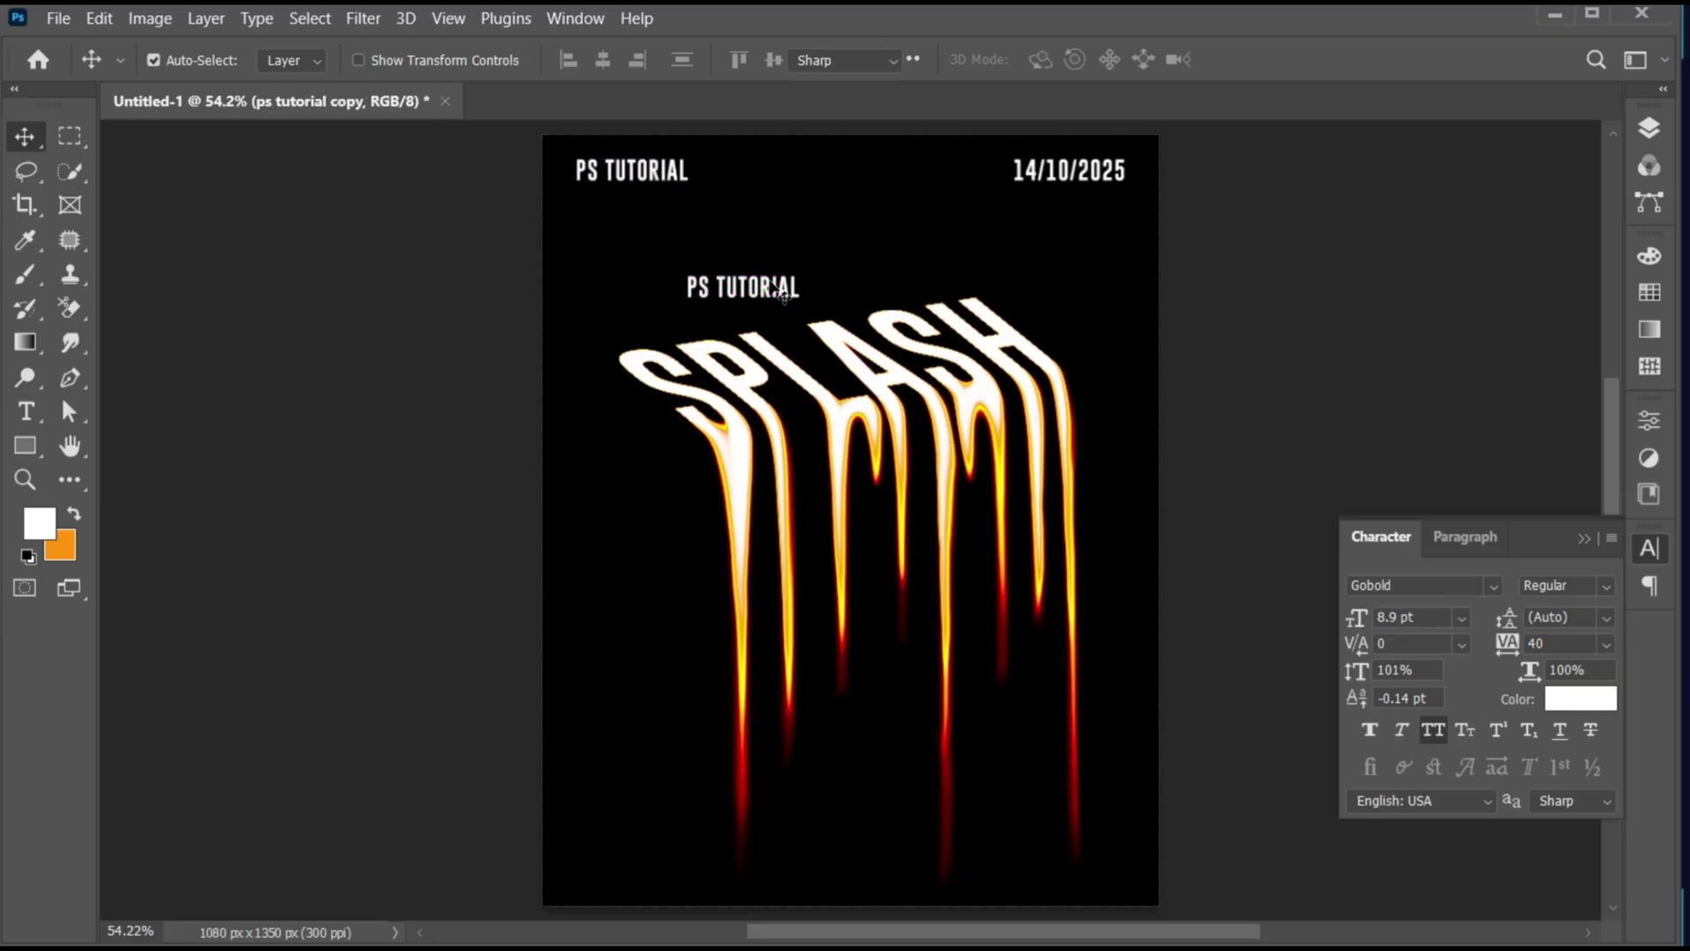
Retype the copy as LIQUID EFFECT in Poppins SemiBold with tracking 60.
{"action": "double_click", "coordinate": [782, 294]}
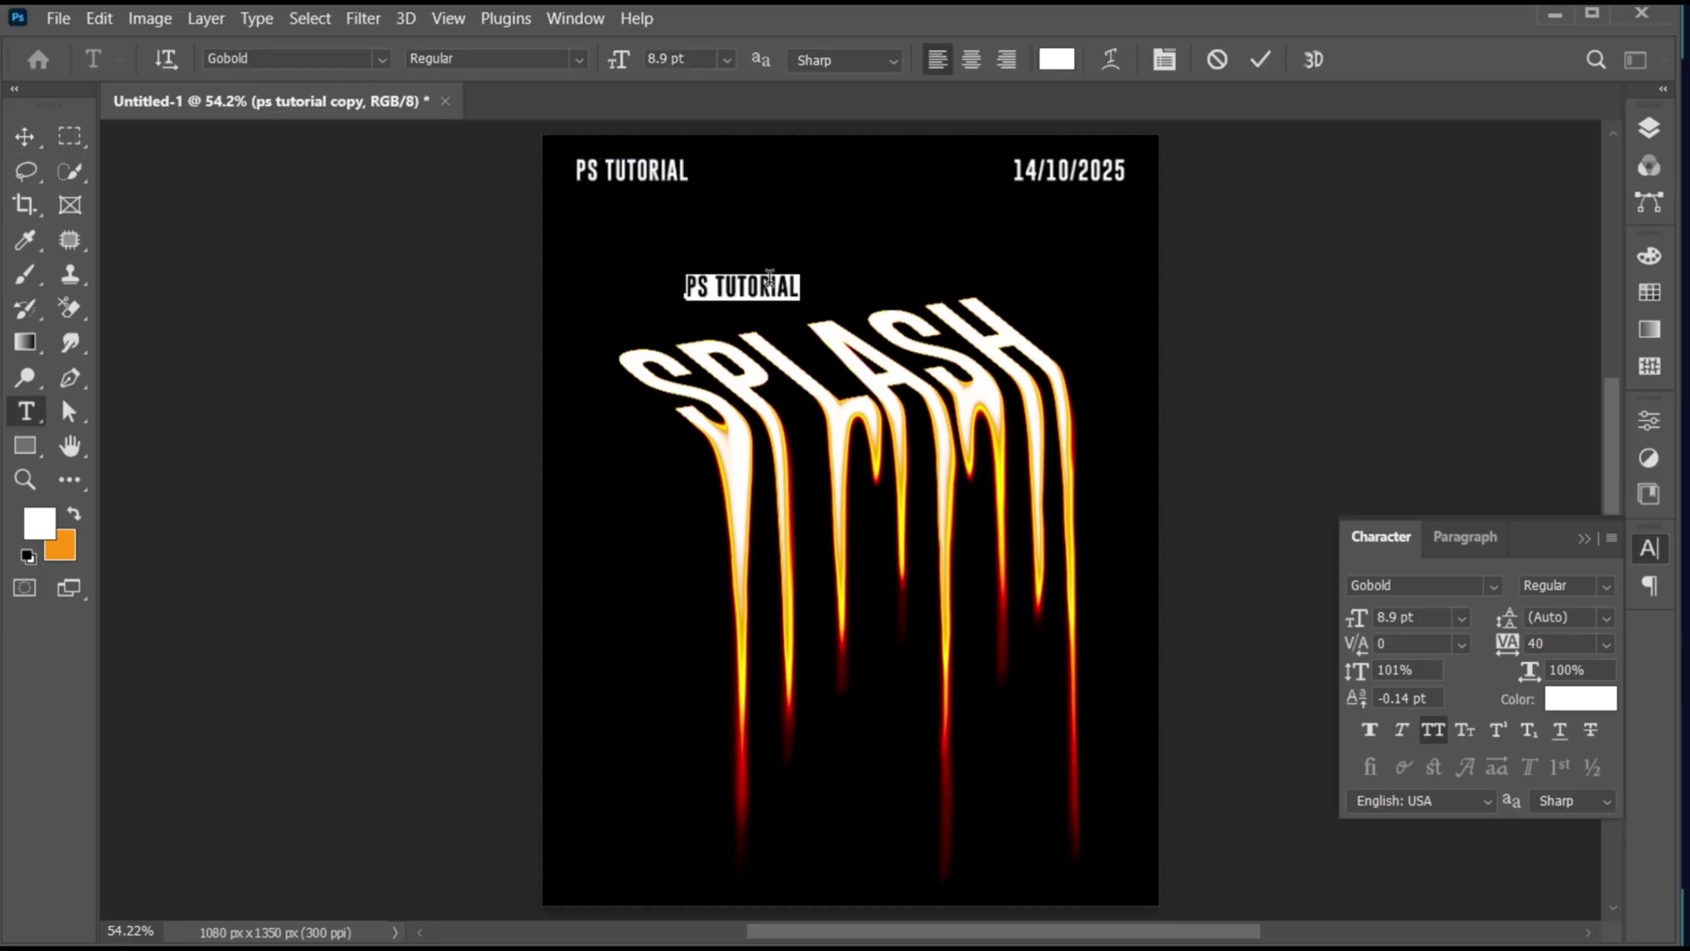
{"action": "type", "text": "LIQUID EFFECT"}
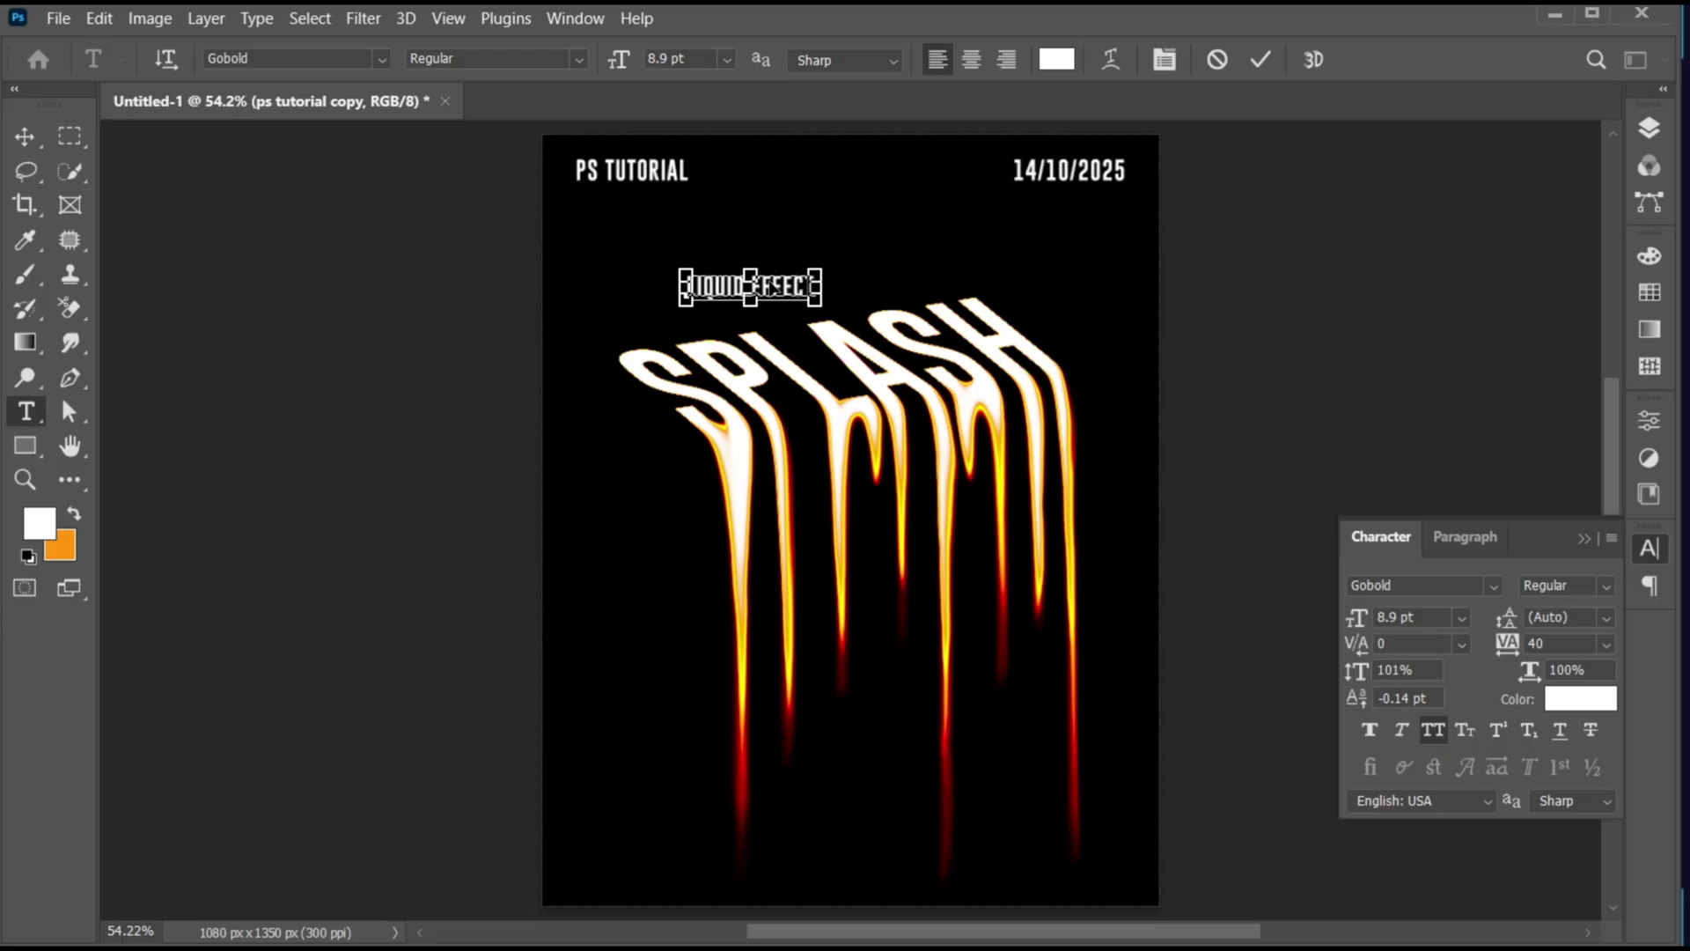
{"action": "key", "text": "ctrl+a"}
{"action": "left_click", "coordinate": [298, 58]}
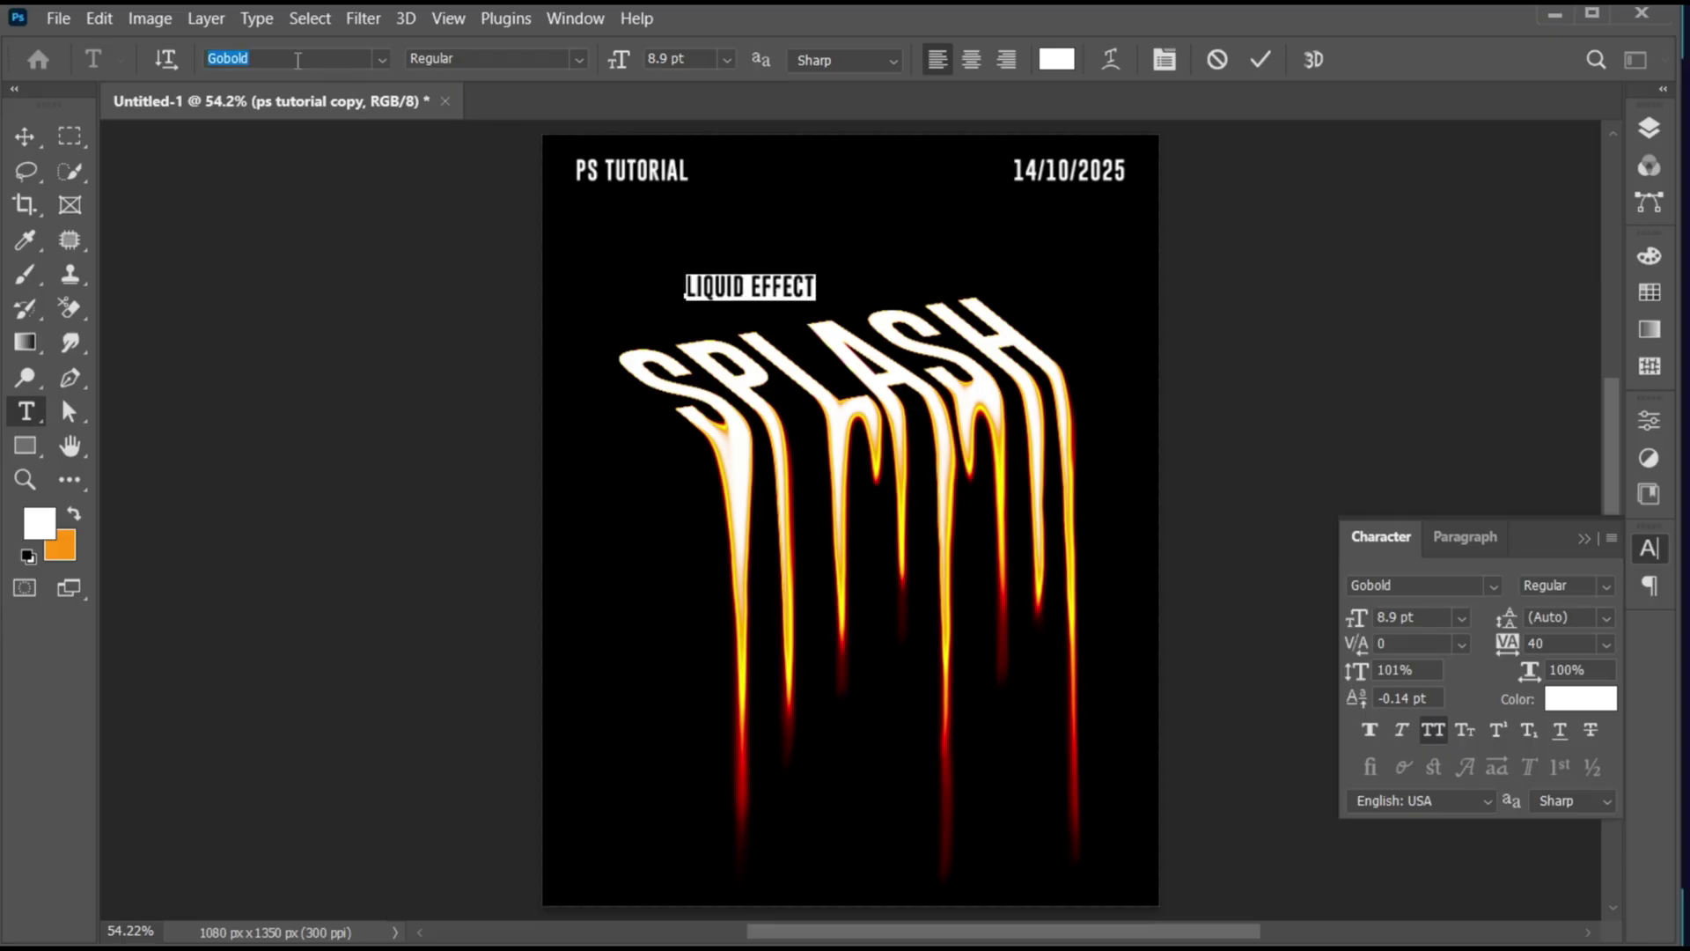
{"action": "type", "text": "poppins"}
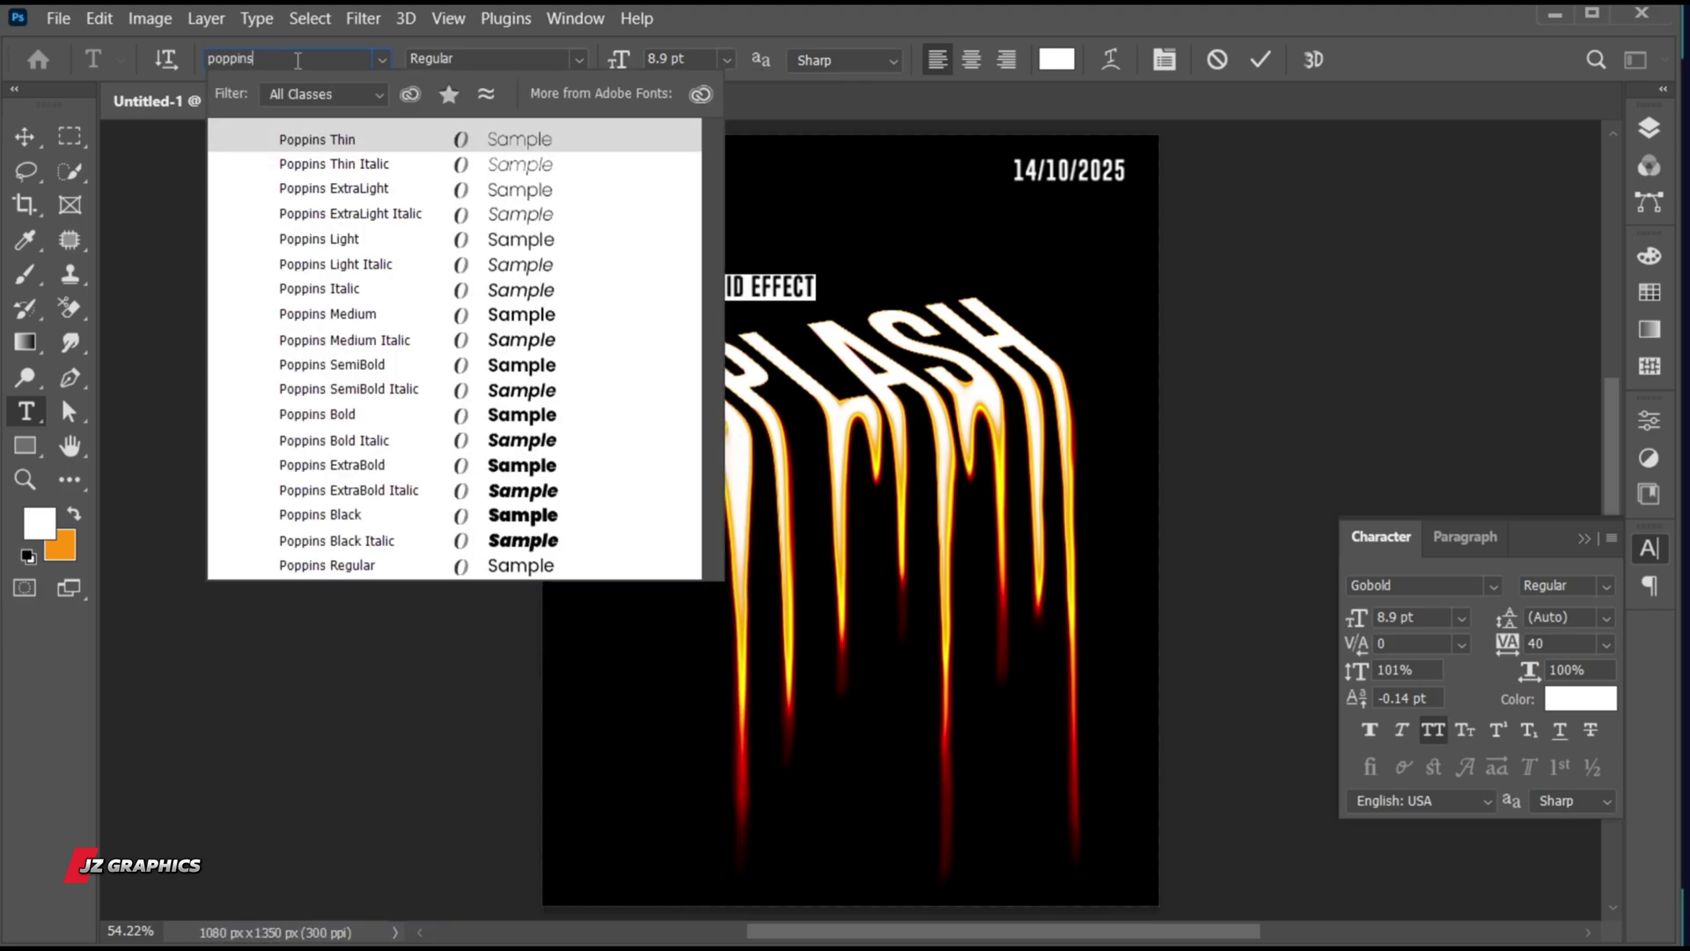
{"action": "left_click", "coordinate": [385, 366]}
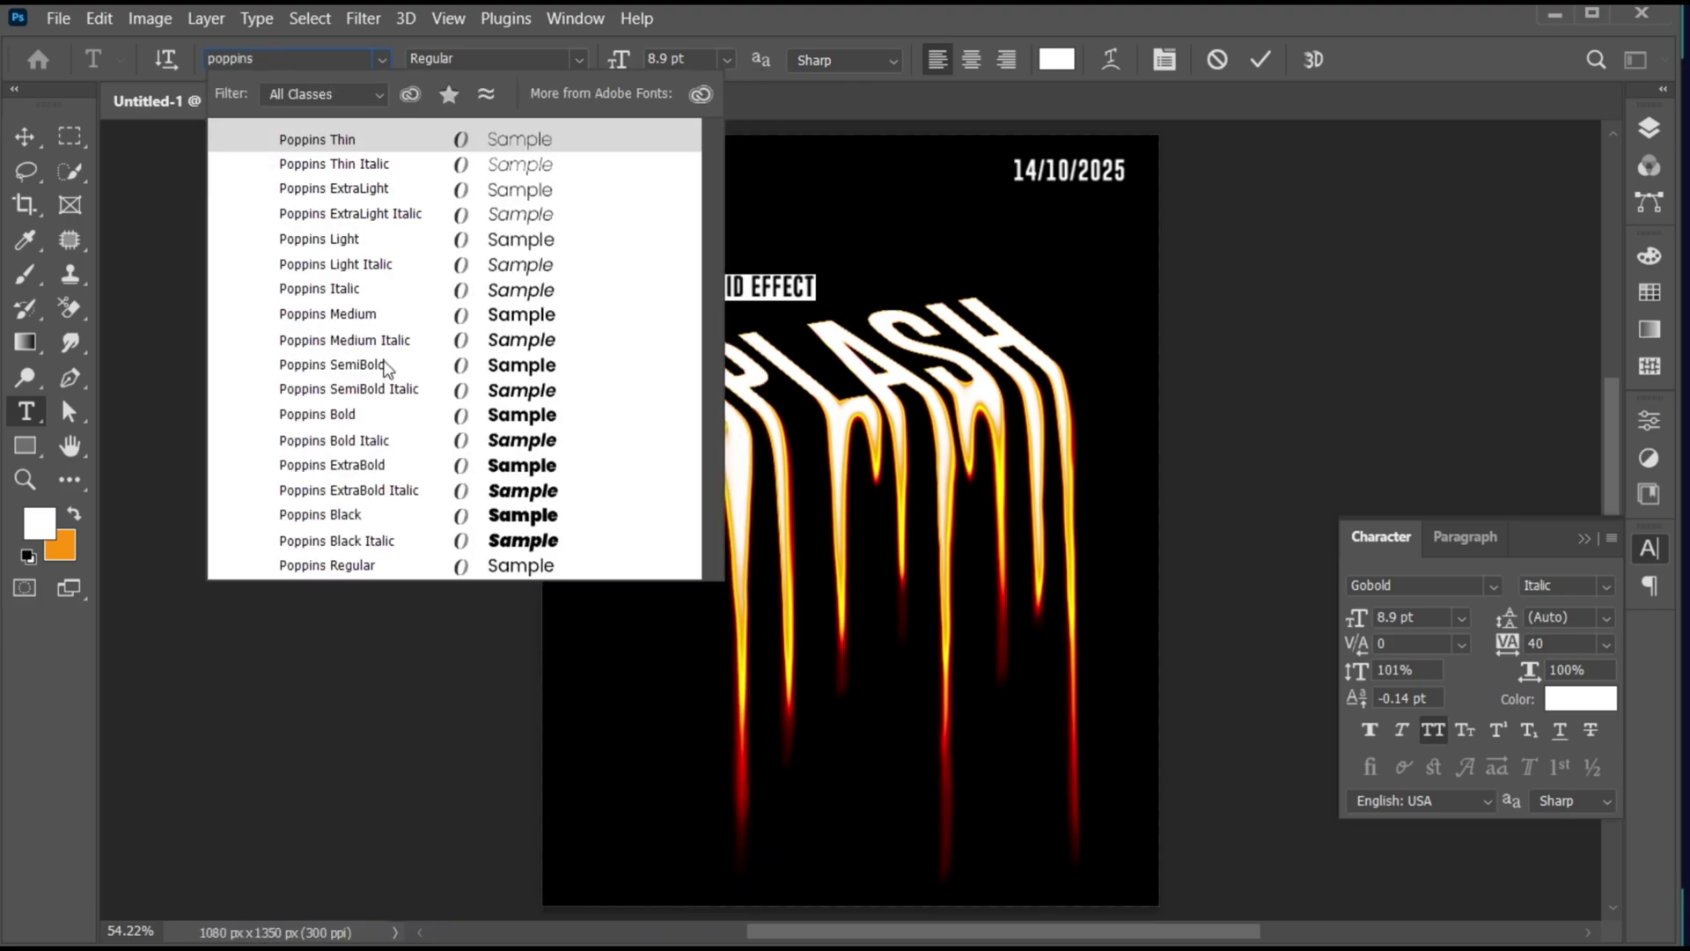
{"action": "left_click", "coordinate": [1507, 645]}
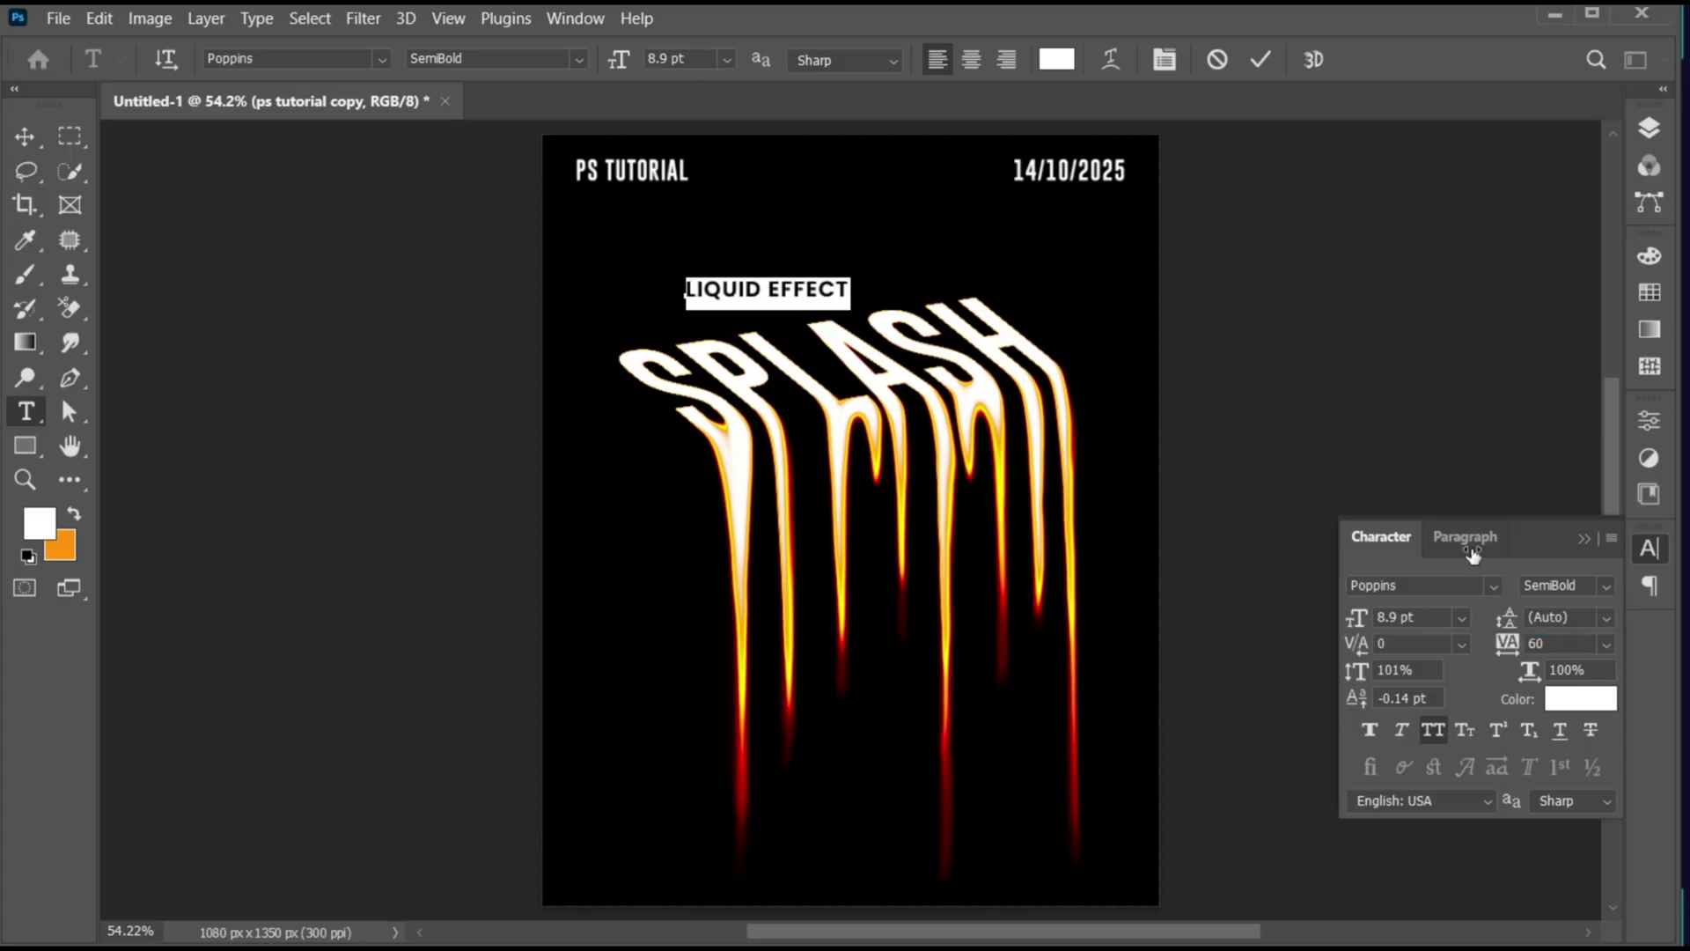
{"action": "left_click", "coordinate": [1260, 61]}
Lower LIQUID EFFECT slightly and transform it with a -30° angle and 21°/21° skews.
{"action": "key", "text": "v"}
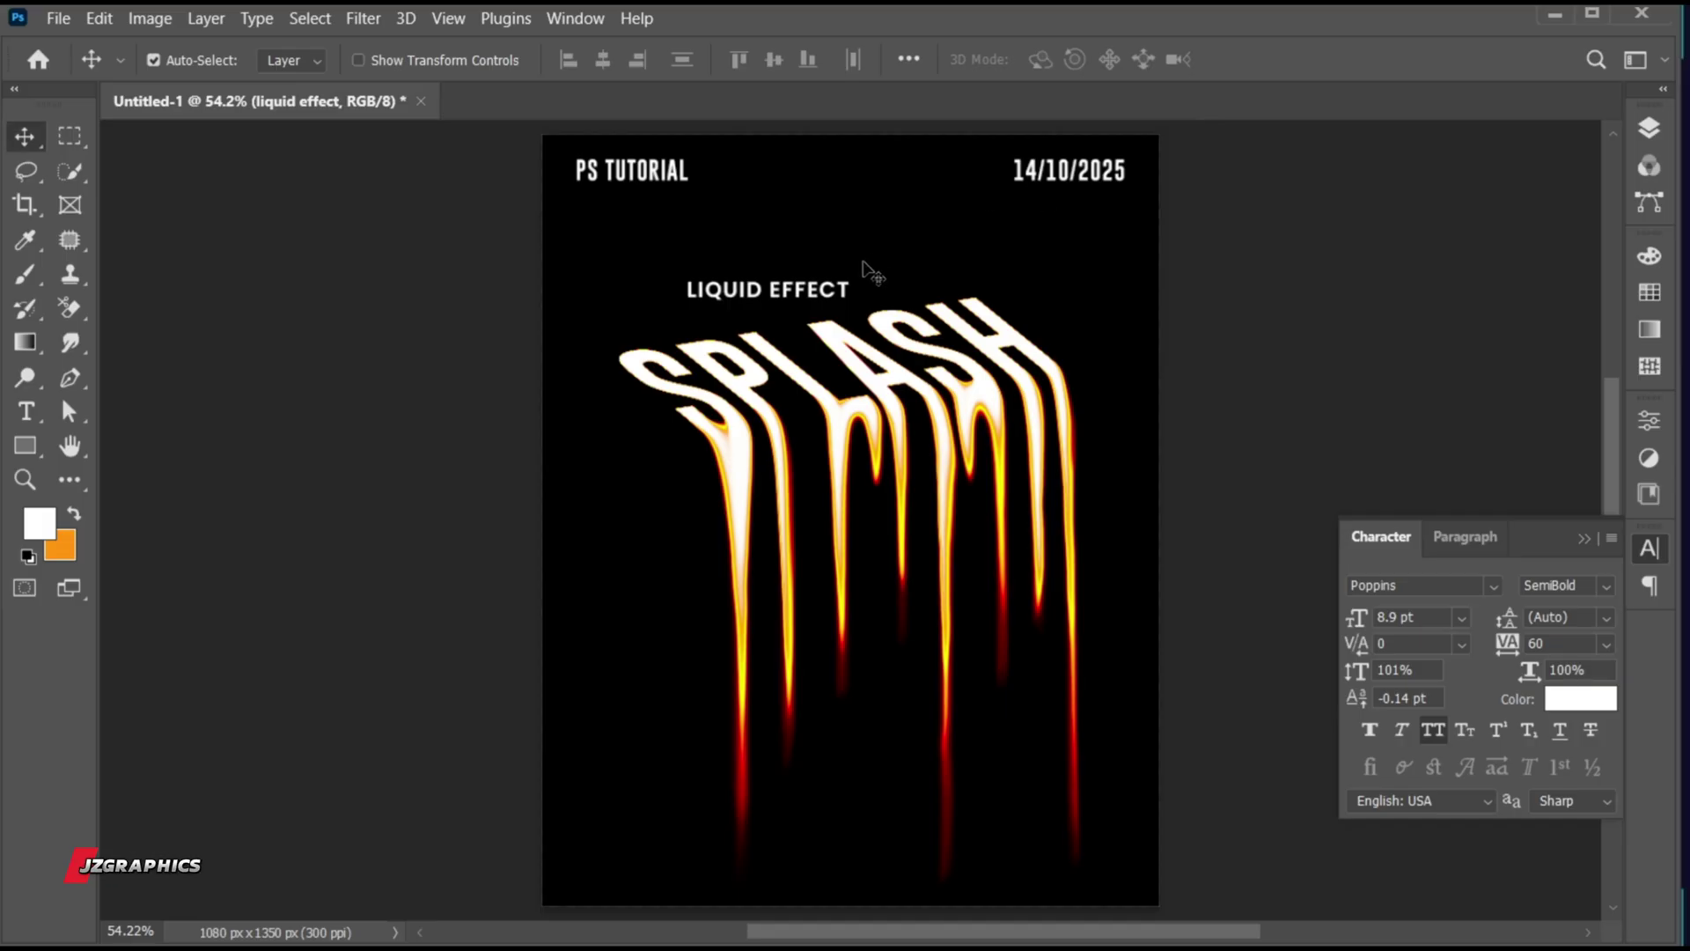
{"action": "left_click_drag", "start_coordinate": [798, 290], "coordinate": [786, 296]}
{"action": "key", "text": "ctrl+t"}
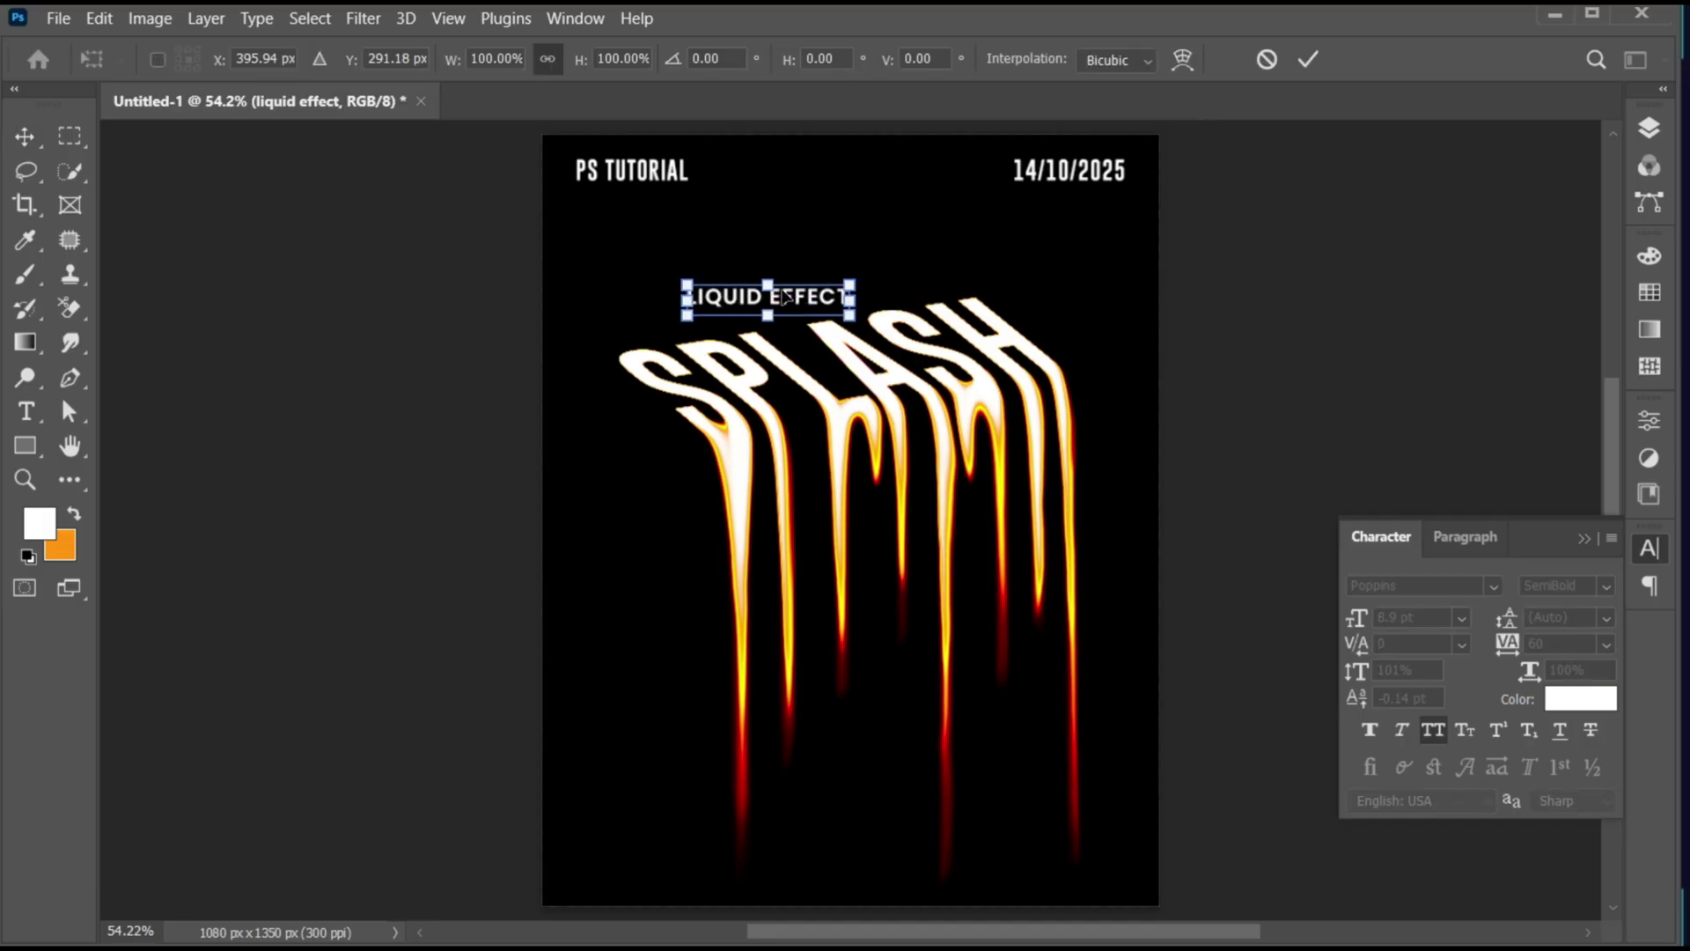
{"action": "left_click", "coordinate": [732, 60]}
{"action": "type", "text": "-30"}
{"action": "key", "text": "Tab"}
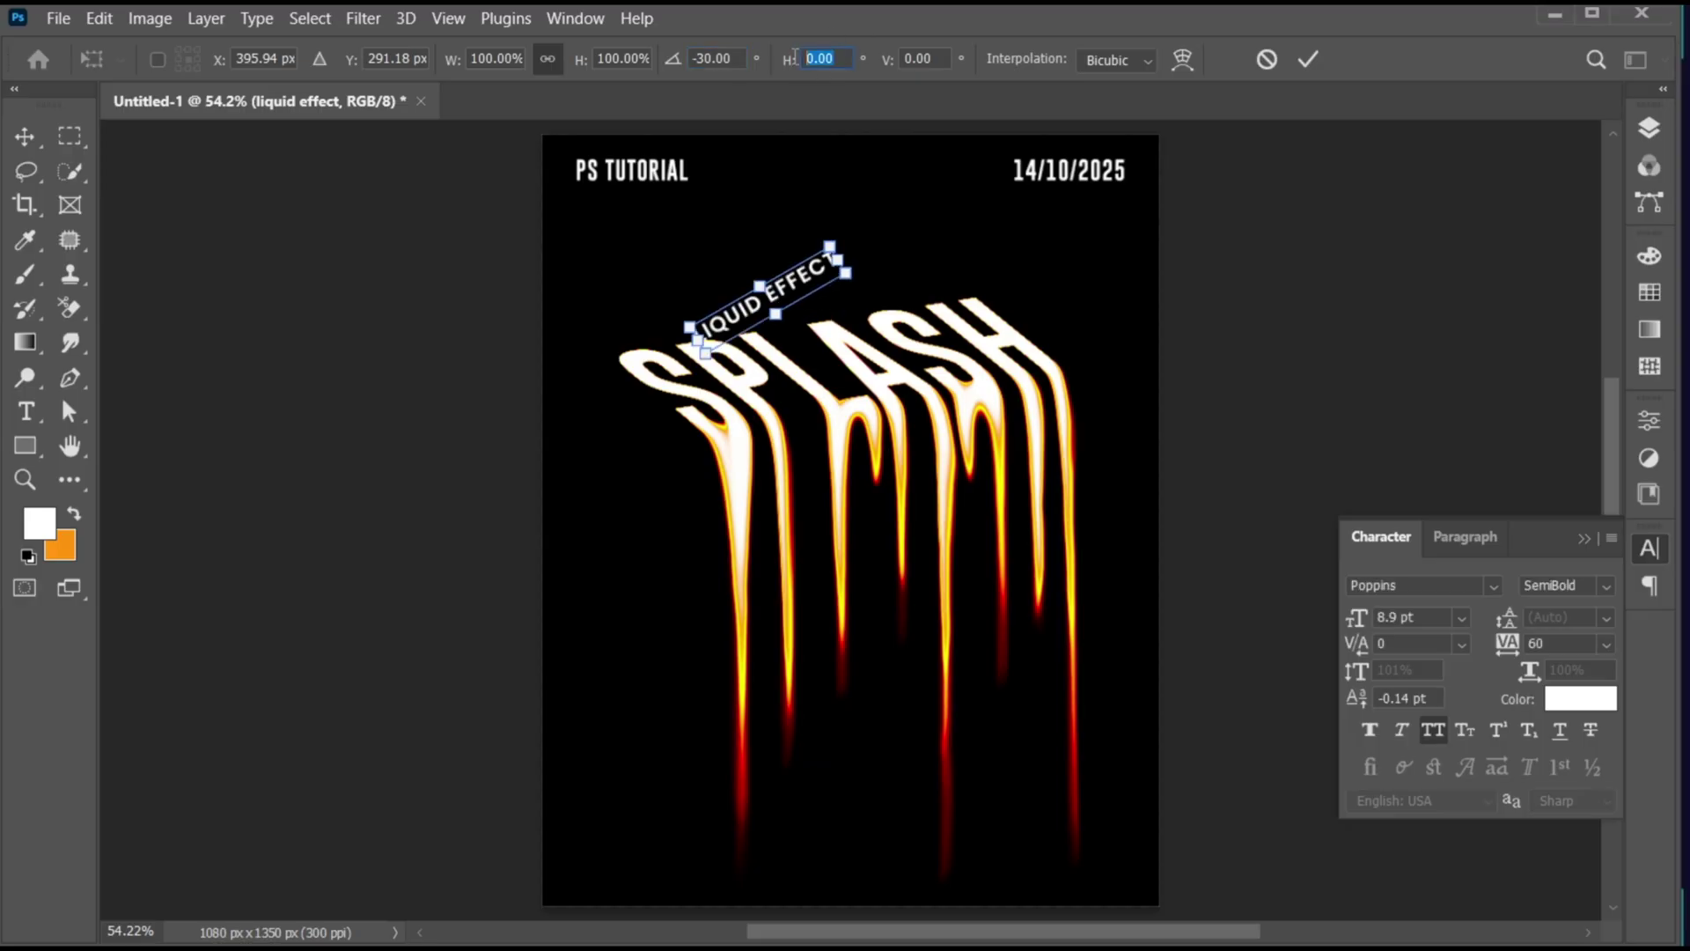
{"action": "type", "text": "21"}
{"action": "key", "text": "Tab"}
{"action": "type", "text": "21"}
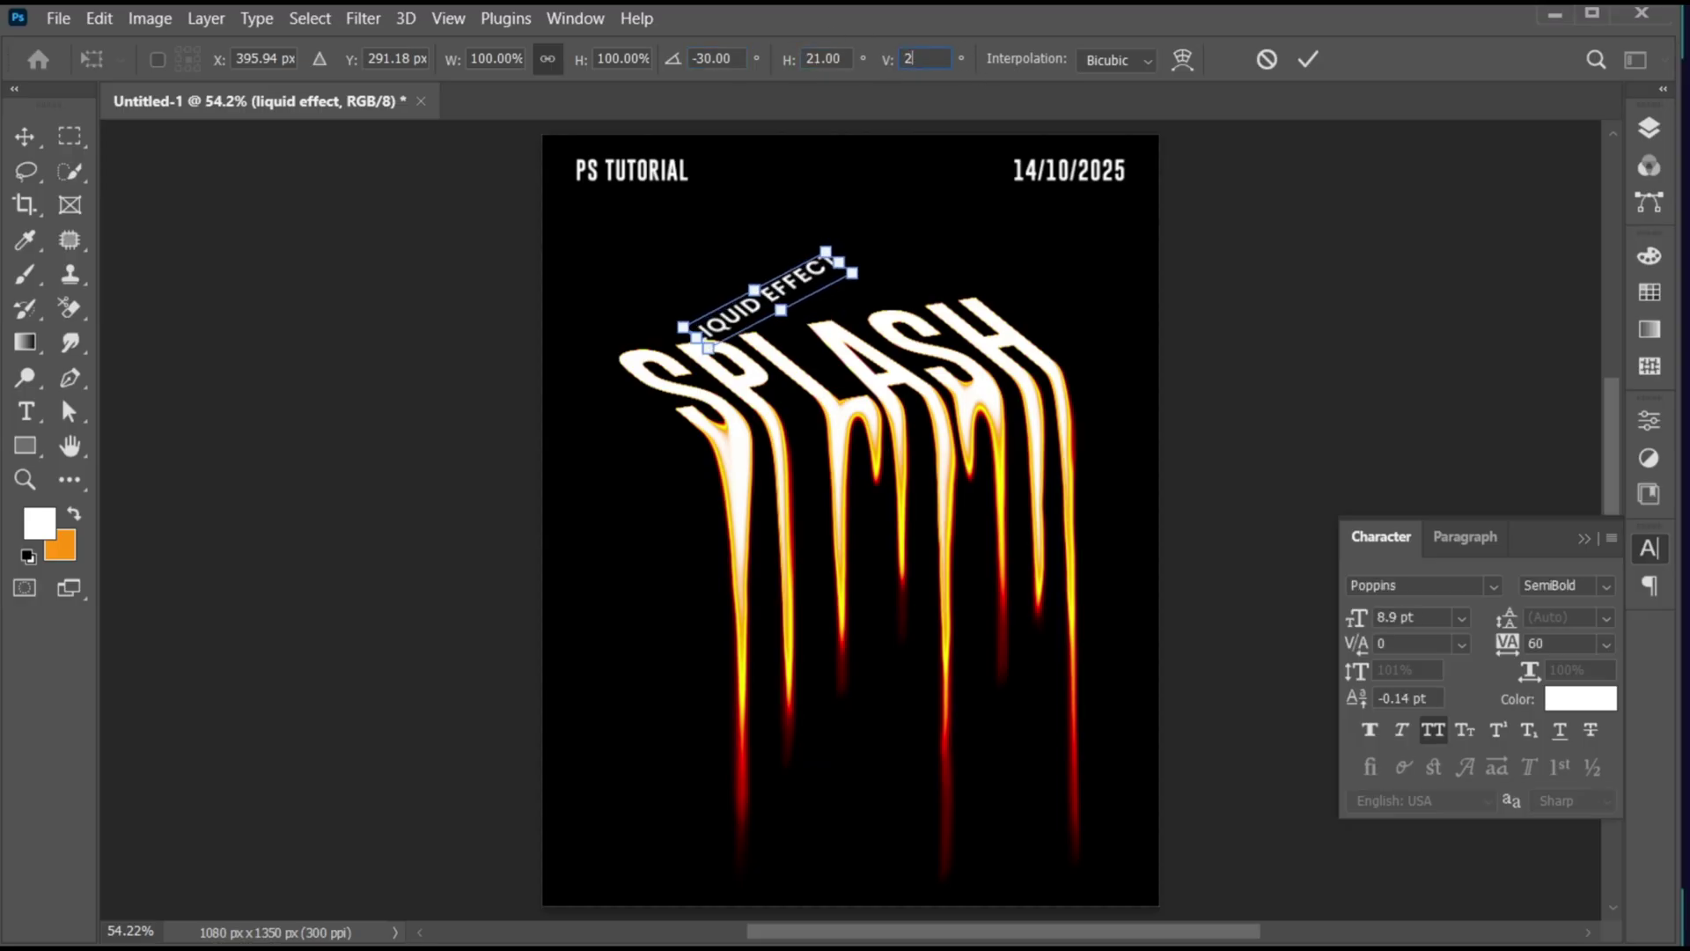
{"action": "left_click", "coordinate": [1309, 59]}
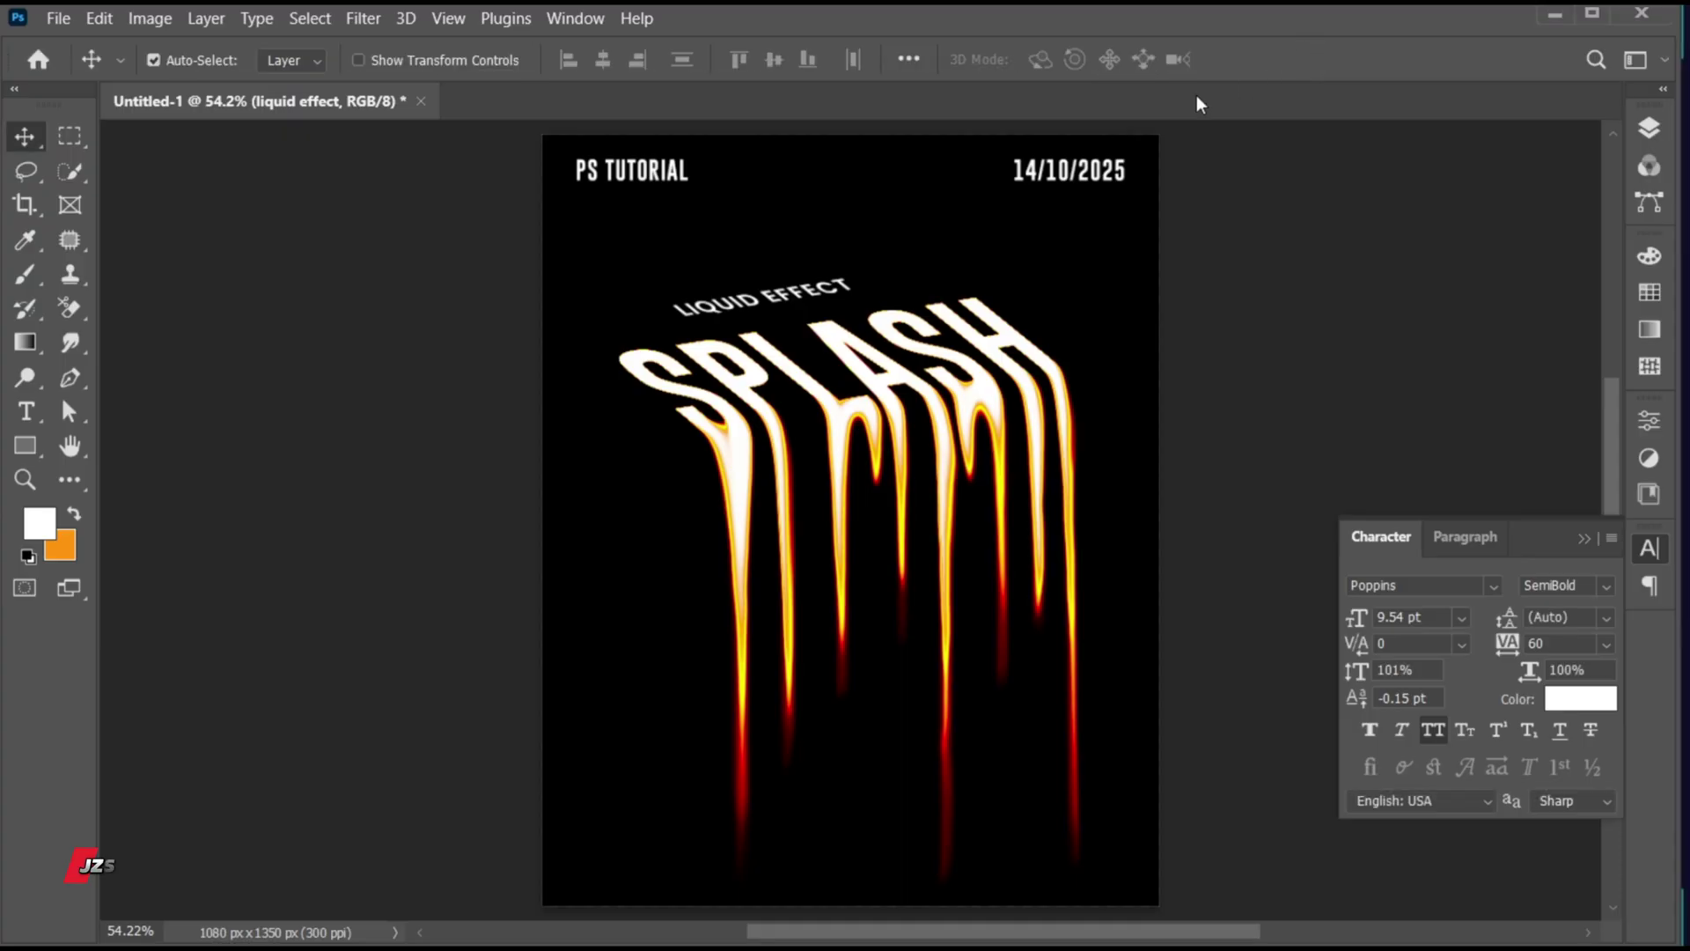
Nudge LIQUID EFFECT into place on SPLASH's top edge.
{"action": "left_click_drag", "start_coordinate": [806, 296], "coordinate": [807, 306]}
{"action": "key", "text": "Right"}
{"action": "key", "text": "Right"}
{"action": "key", "text": "Right"}
{"action": "key", "text": "Right"}
{"action": "key", "text": "Up"}
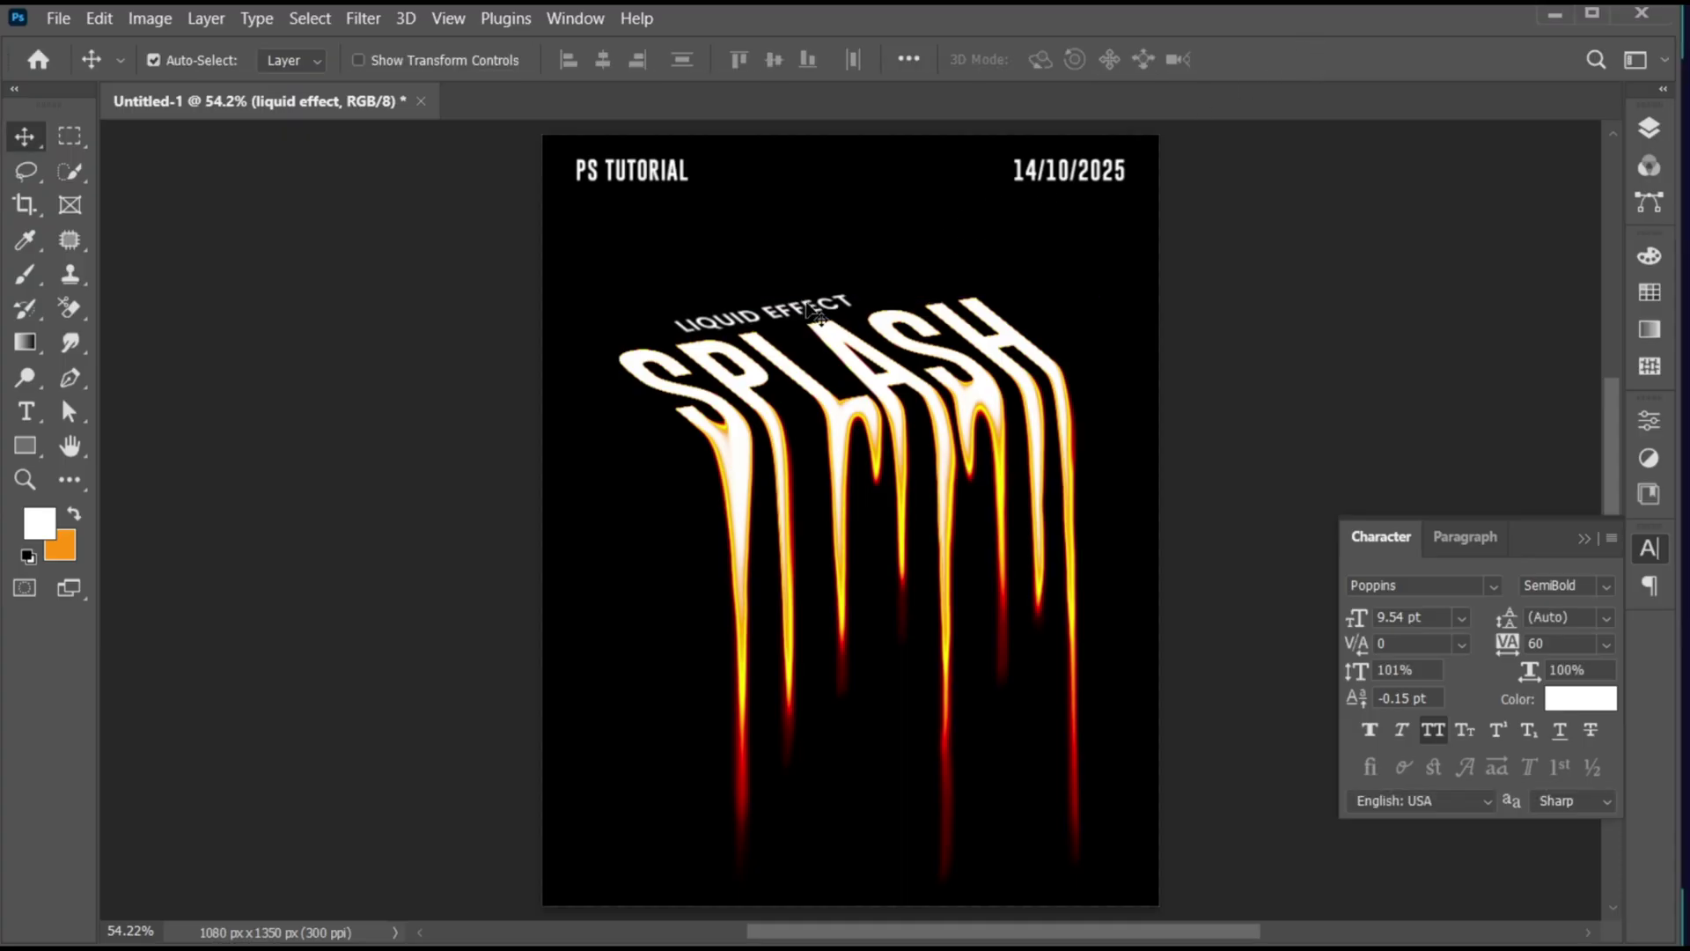
{"action": "key", "text": "Right"}
{"action": "key", "text": "Right"}
{"action": "key", "text": "Right"}
{"action": "key", "text": "Right"}
{"action": "key", "text": "Right"}
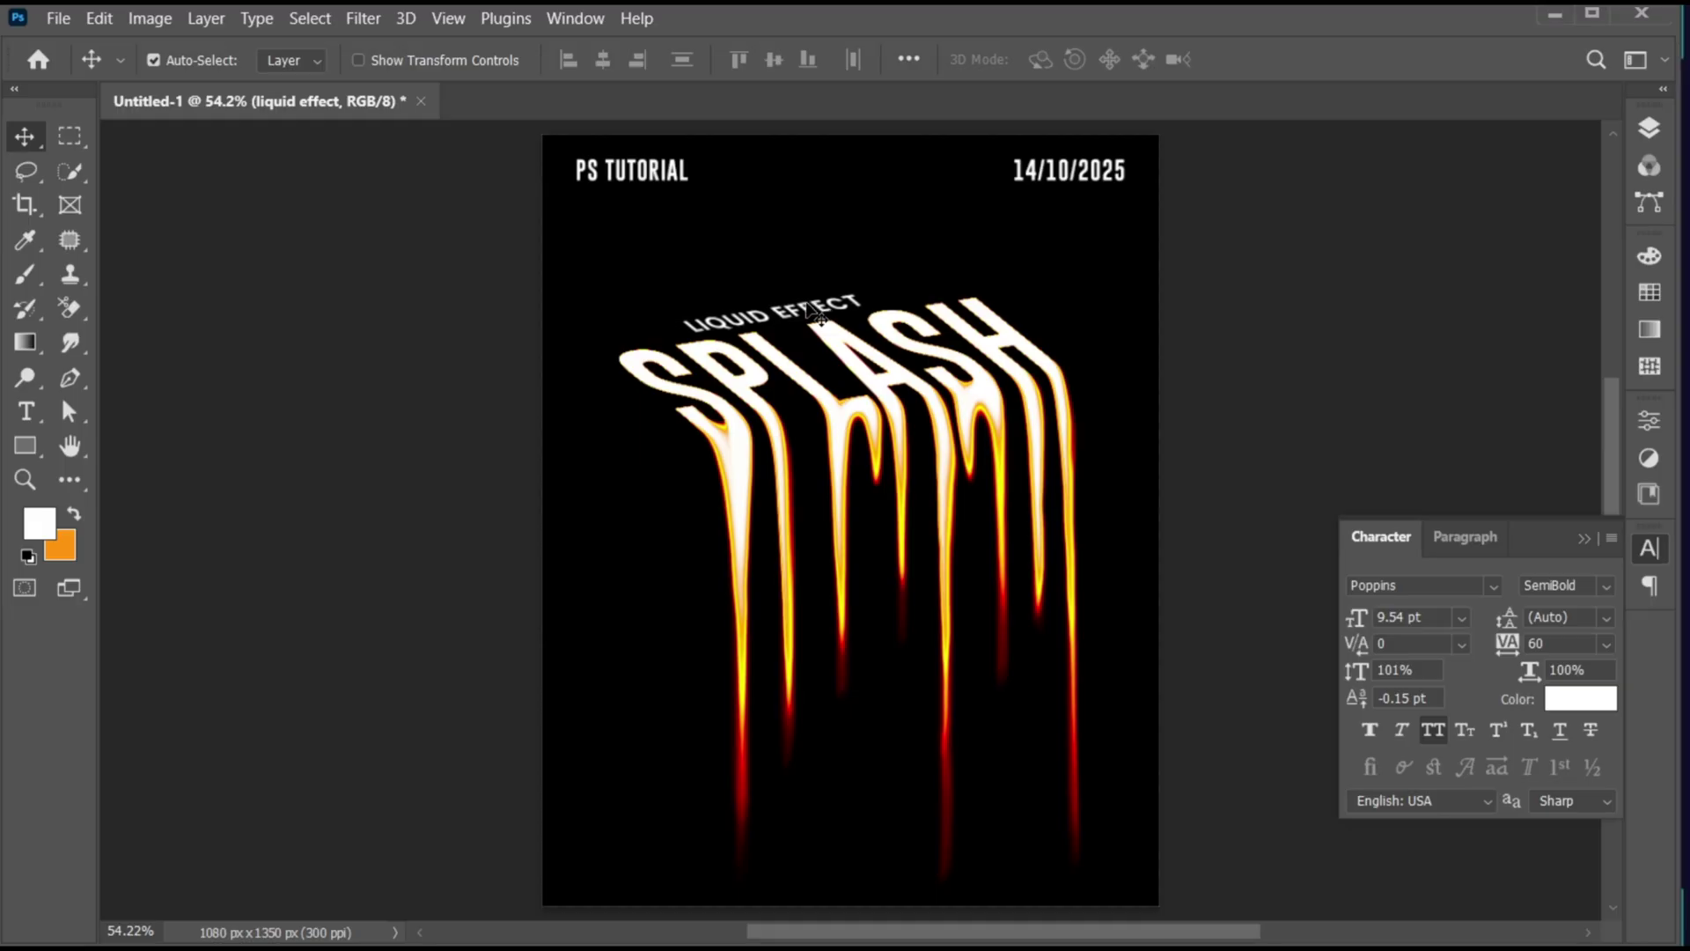
Type 'JZ GRAPHICS' near the poster bottom with tracking set to 110.
{"action": "key", "text": "t"}
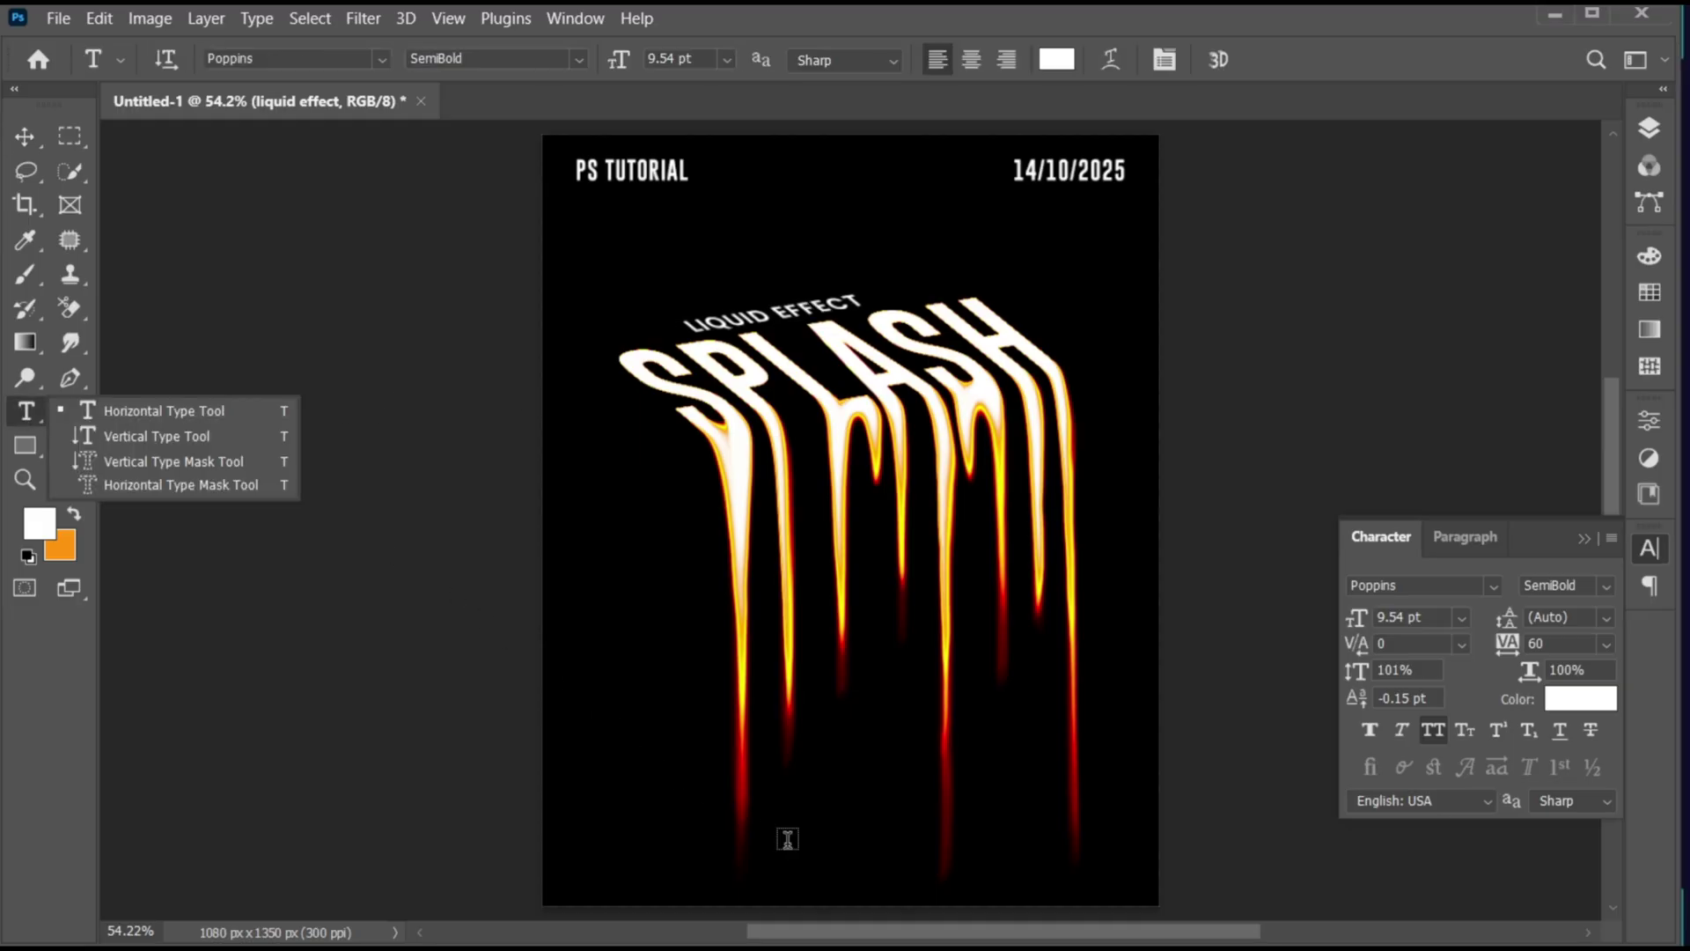
{"action": "left_click", "coordinate": [788, 840]}
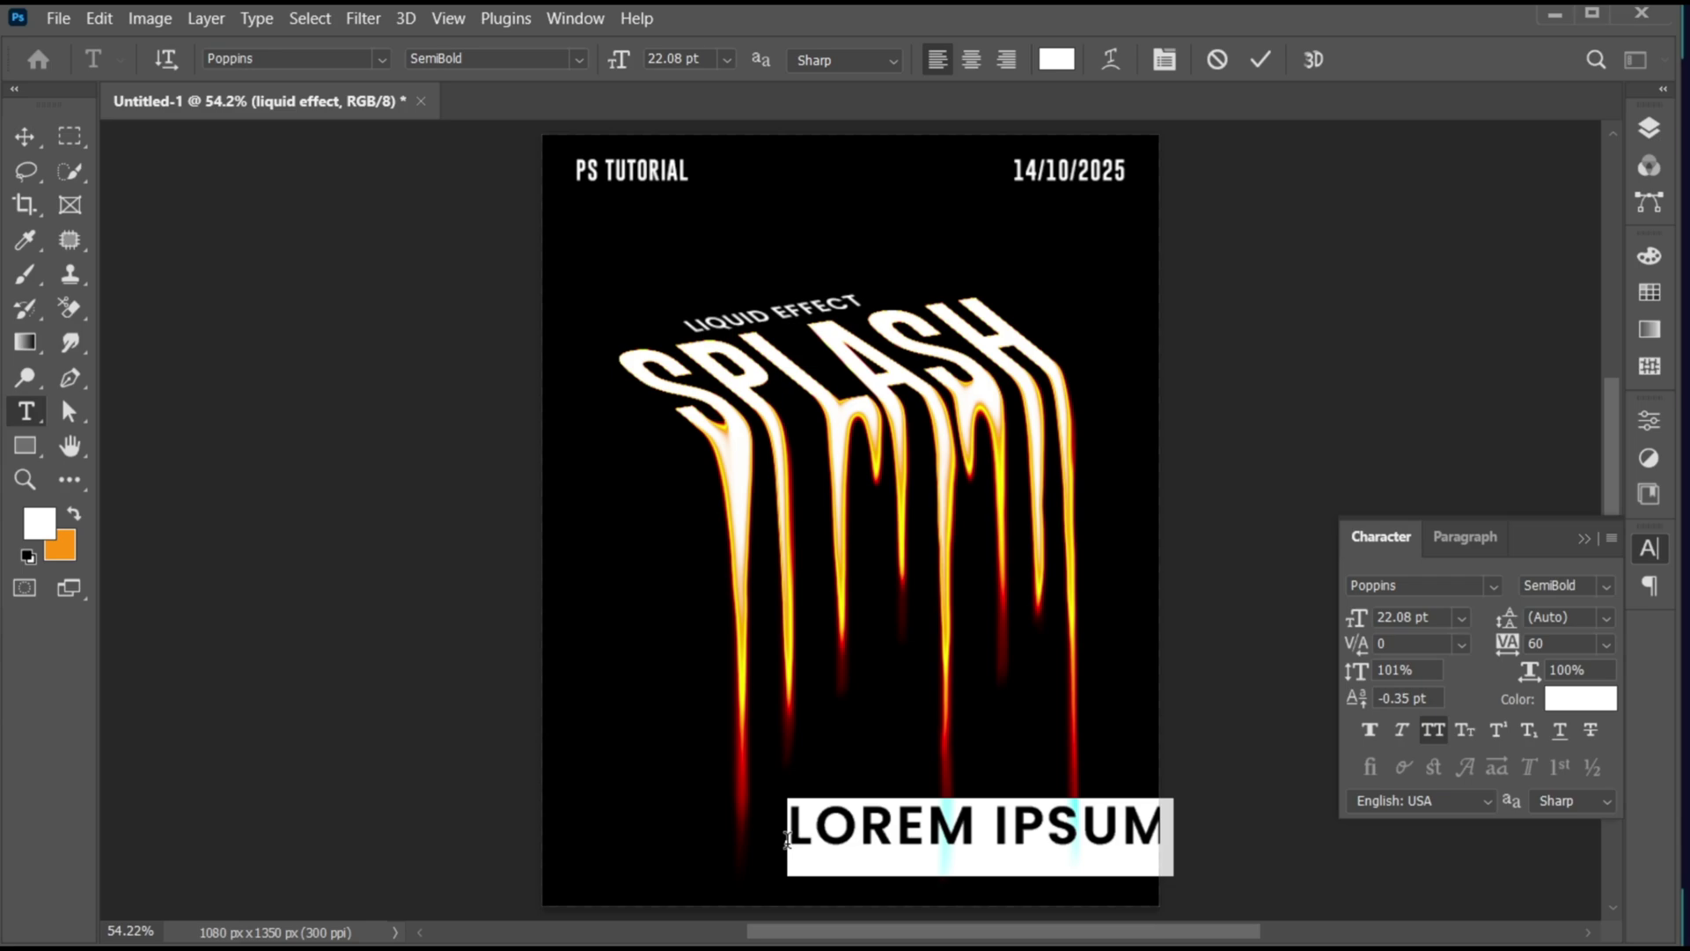
{"action": "type", "text": "JZ GRAPHICS"}
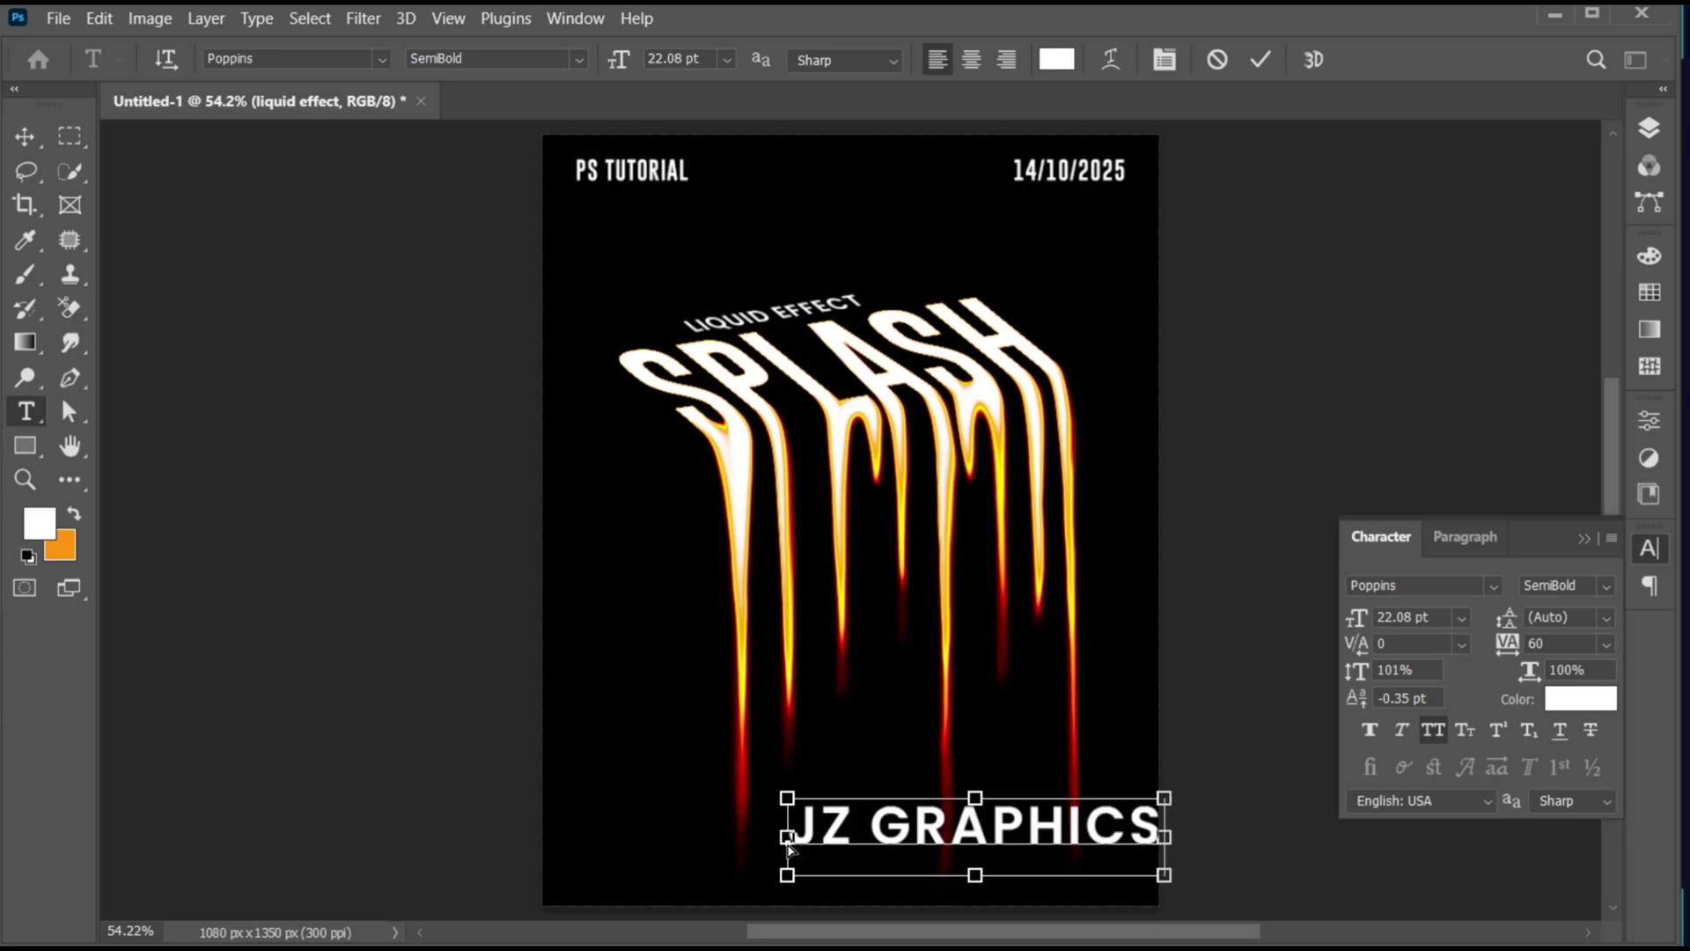
{"action": "key", "text": "ctrl+a"}
{"action": "left_click", "coordinate": [1508, 647]}
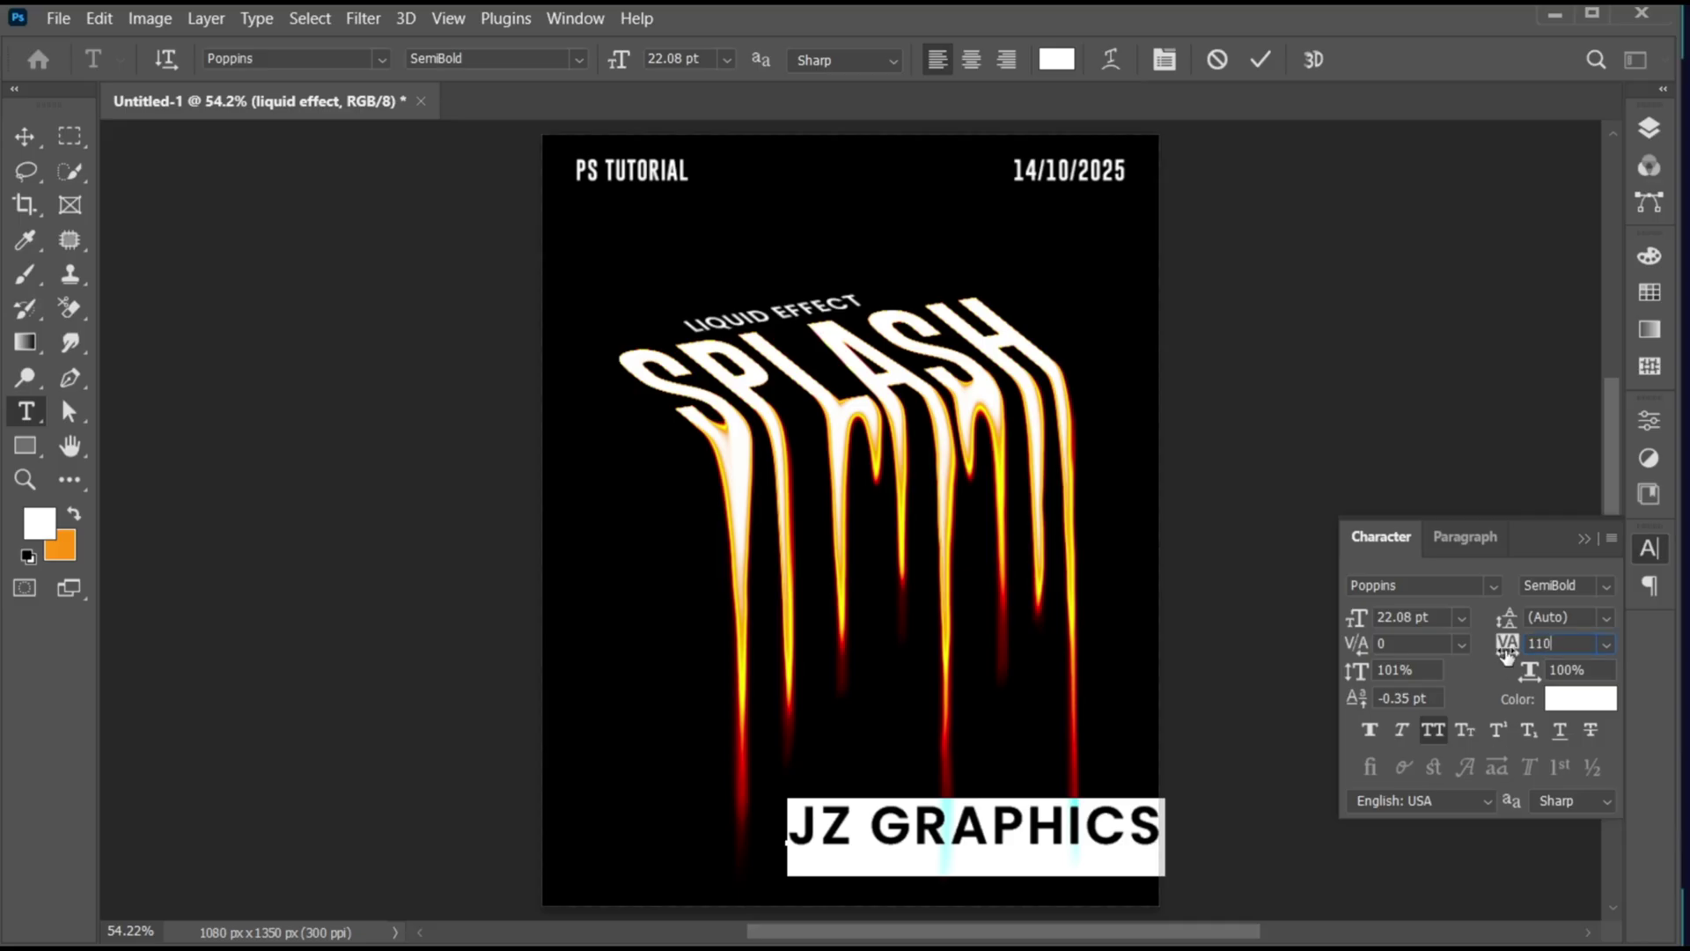
{"action": "type", "text": "110"}
{"action": "key", "text": "Return"}
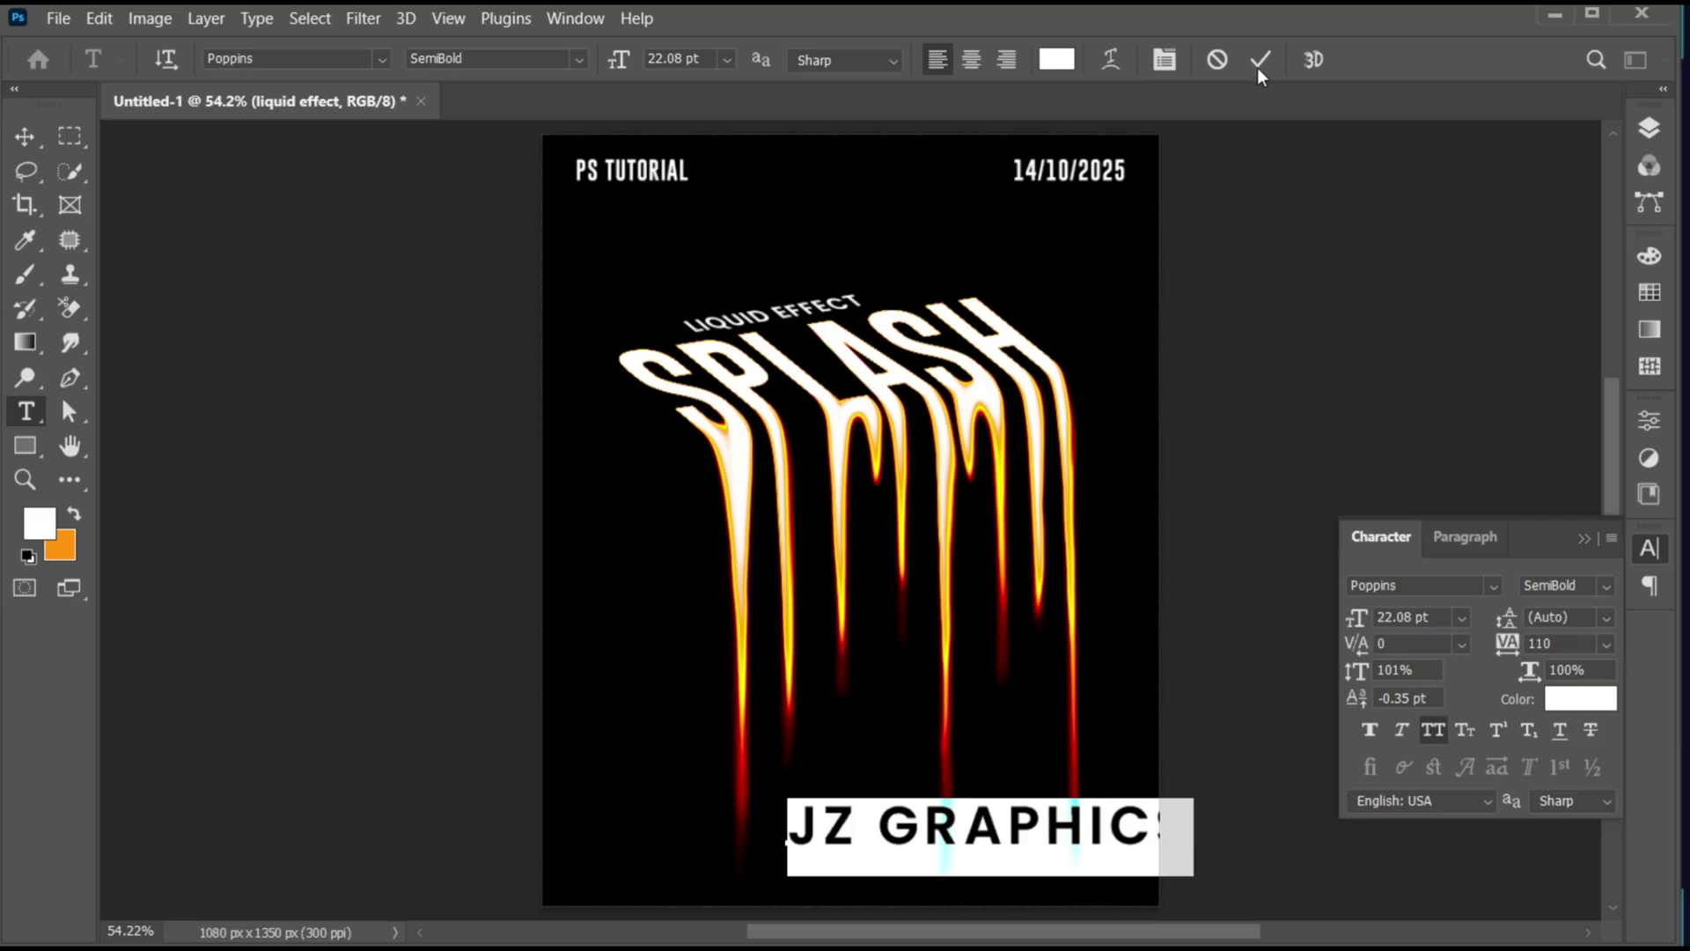
{"action": "left_click", "coordinate": [1259, 60]}
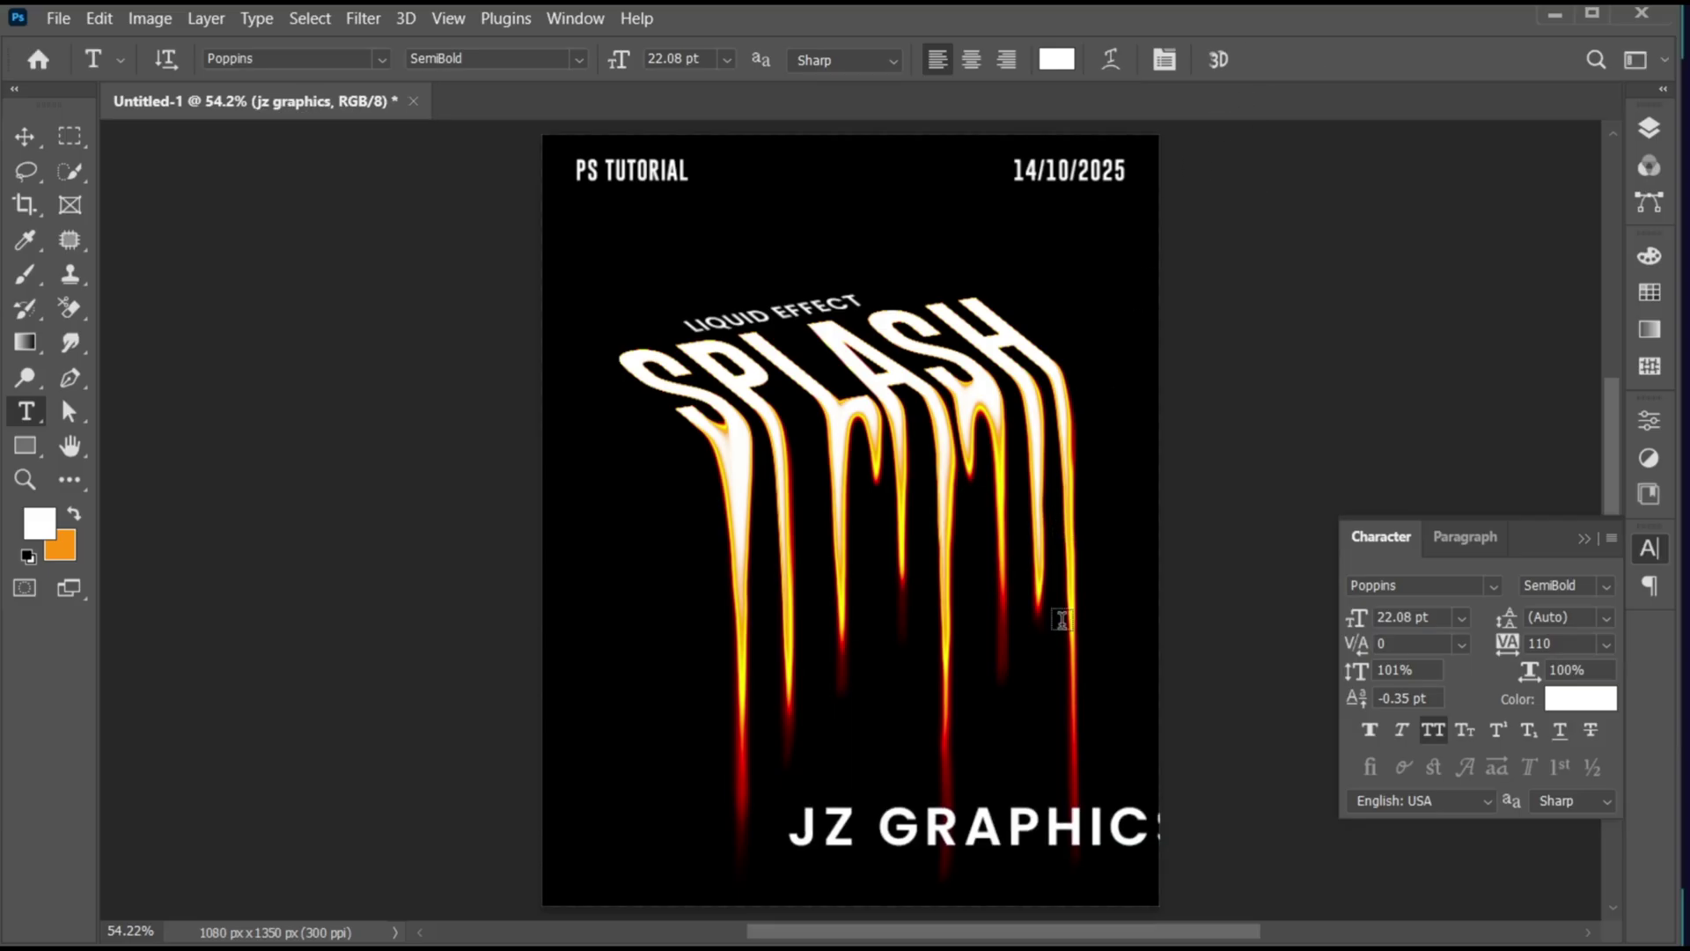
Scale the footer to about 34% and nudge it to the bottom centre.
{"action": "key", "text": "ctrl+t"}
{"action": "left_click_drag", "start_coordinate": [992, 798], "coordinate": [867, 861]}
{"action": "key", "text": "Return"}
{"action": "key", "text": "v"}
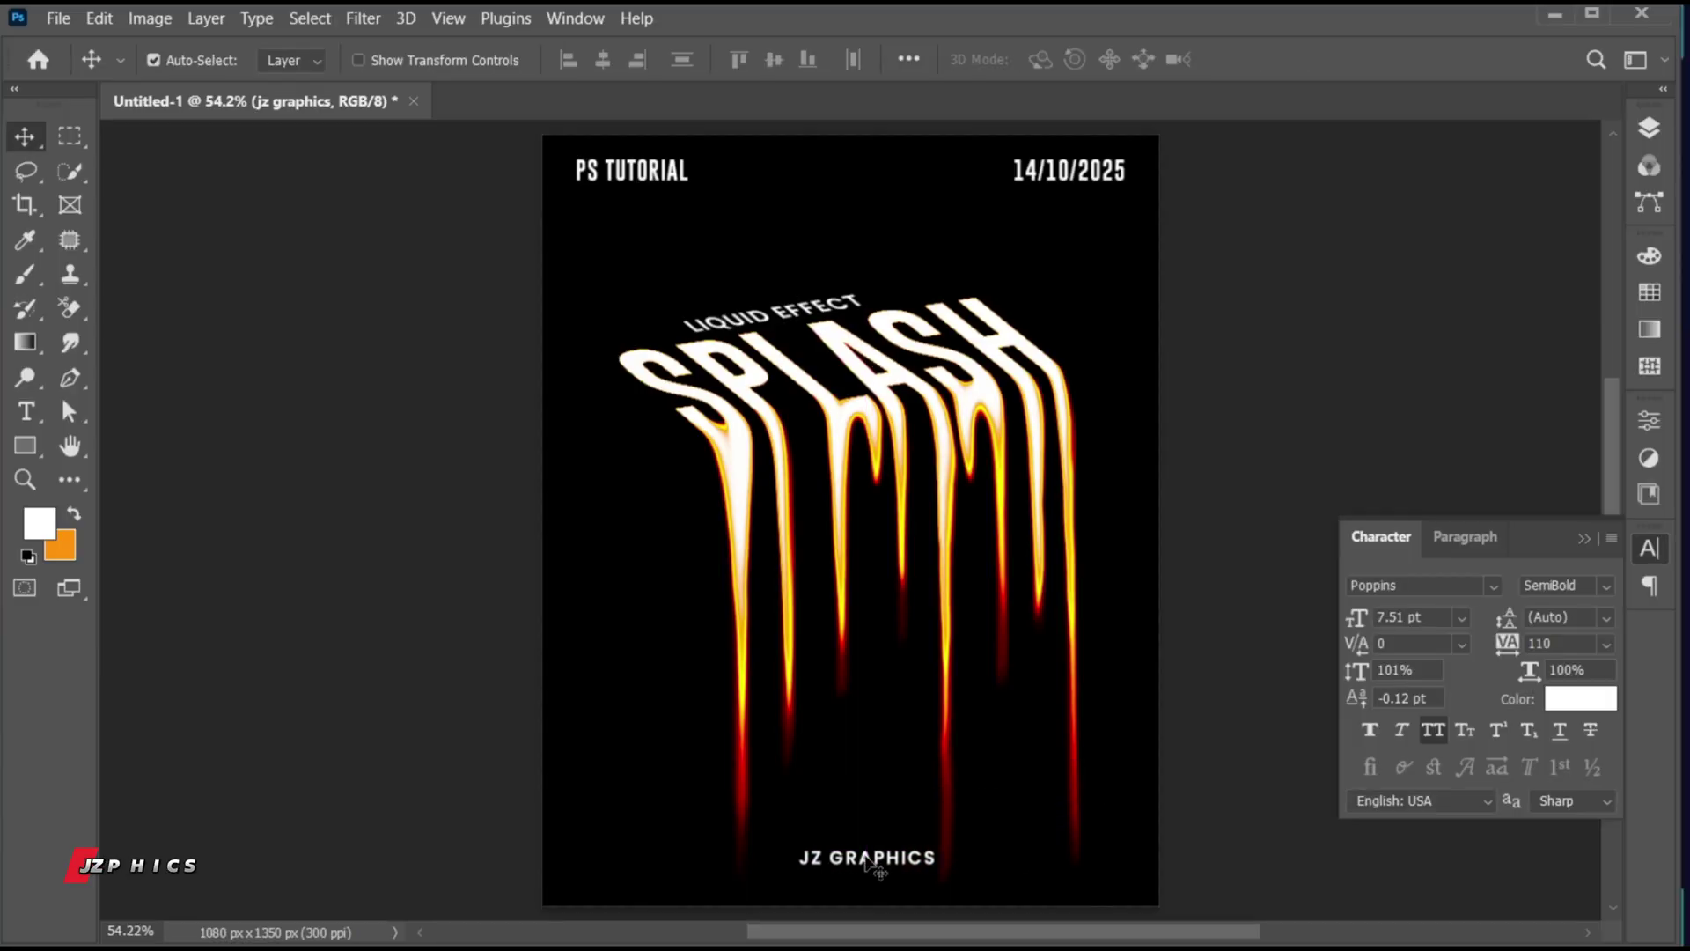
{"action": "key", "text": "Down"}
{"action": "key", "text": "Down"}
{"action": "key", "text": "Down"}
{"action": "key", "text": "Down"}
{"action": "key", "text": "Down"}
{"action": "key", "text": "Down"}
{"action": "key", "text": "Down"}
{"action": "key", "text": "Down"}
{"action": "key", "text": "Down"}
{"action": "key", "text": "Down"}
{"action": "key", "text": "Down"}
{"action": "key", "text": "Down"}
{"action": "key", "text": "Down"}
{"action": "key", "text": "Down"}
{"action": "key", "text": "Down"}
{"action": "key", "text": "Down"}
{"action": "key", "text": "Down"}
{"action": "key", "text": "Down"}
{"action": "key", "text": "Down"}
{"action": "key", "text": "Down"}
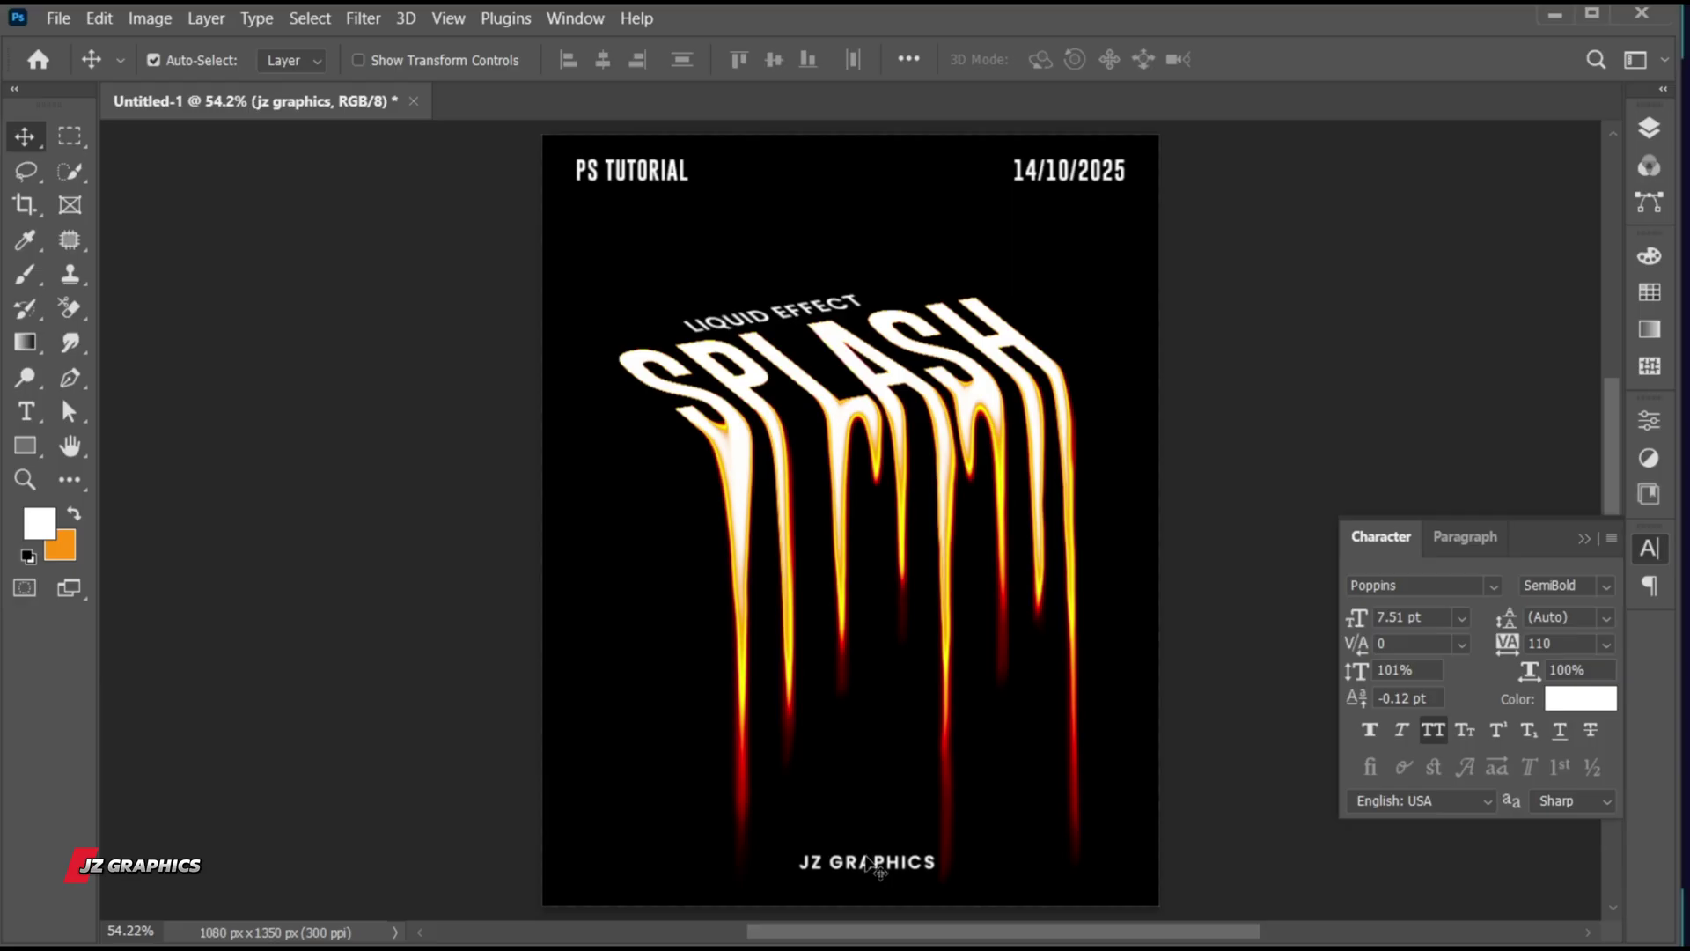
{"action": "key", "text": "Down"}
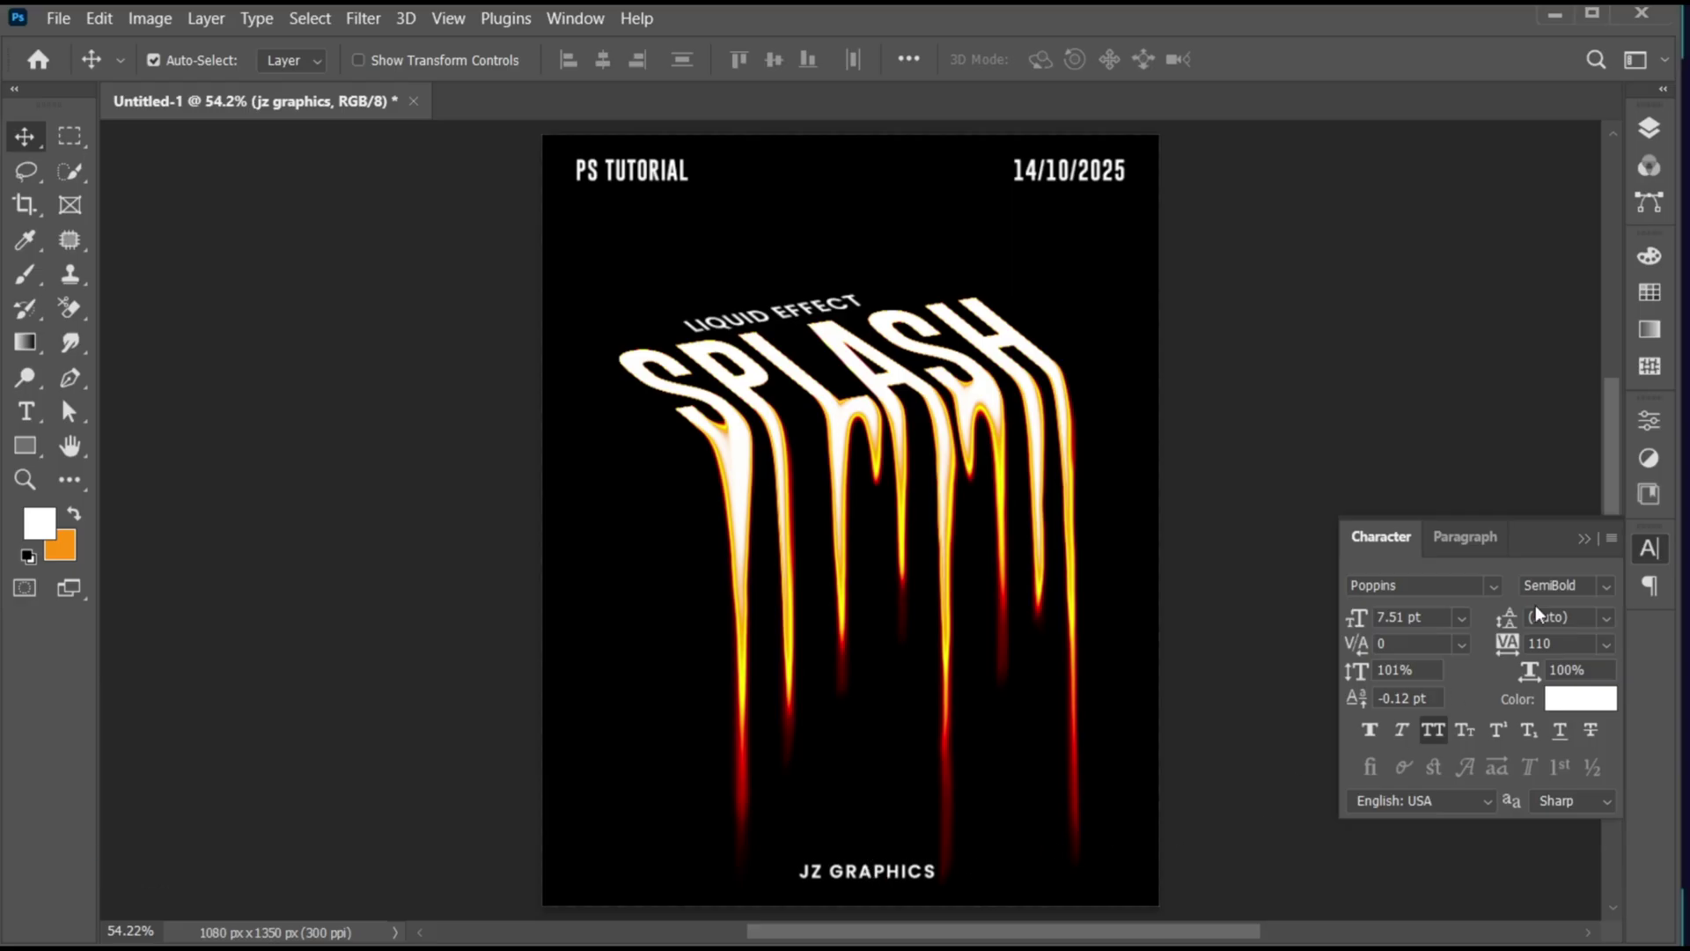
{"action": "left_click", "coordinate": [1585, 539]}
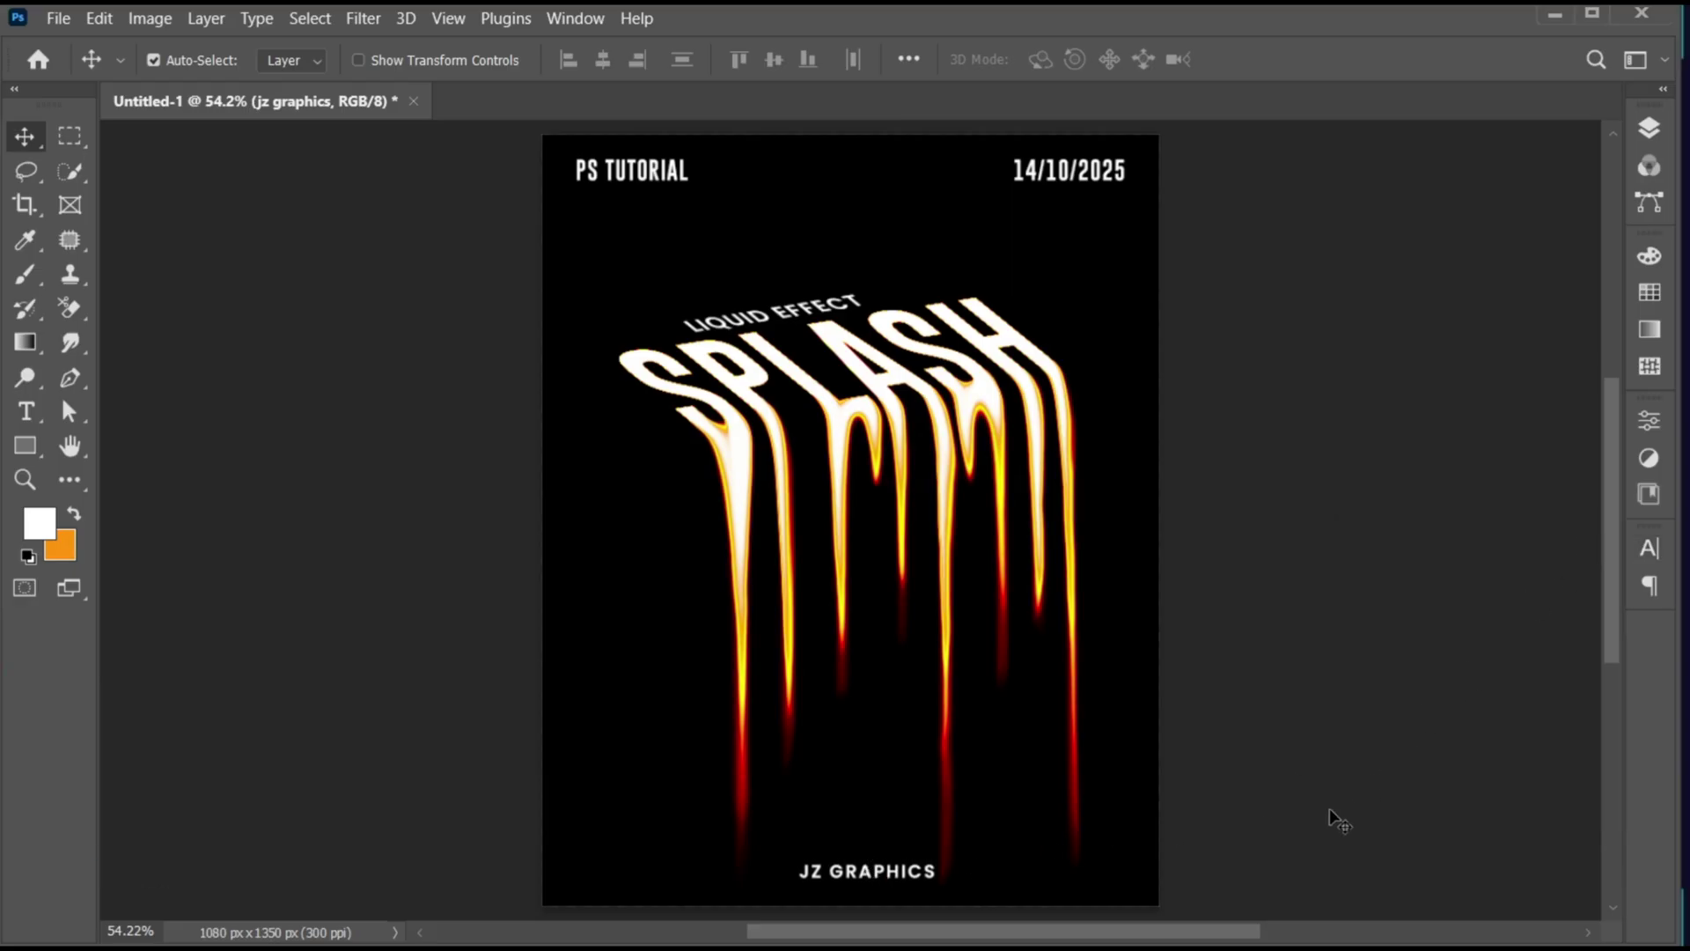